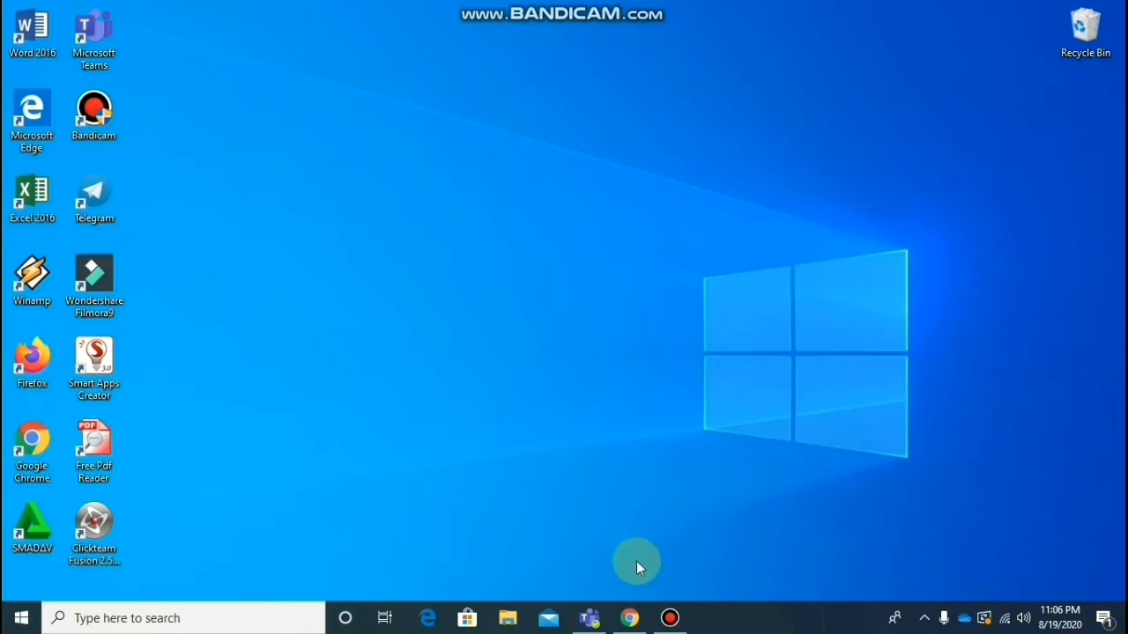
Step: Switch to the Google Sheets grade spreadsheet in Chrome and duplicate the Tugas 9 sheet
left_click(633, 618)
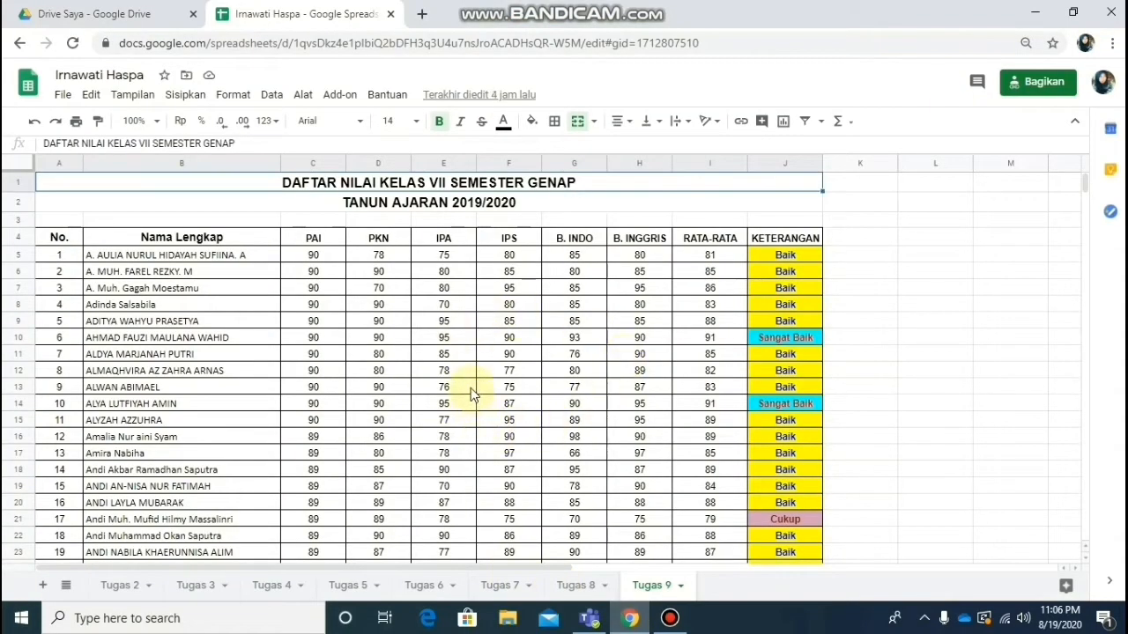
left_click(495, 293)
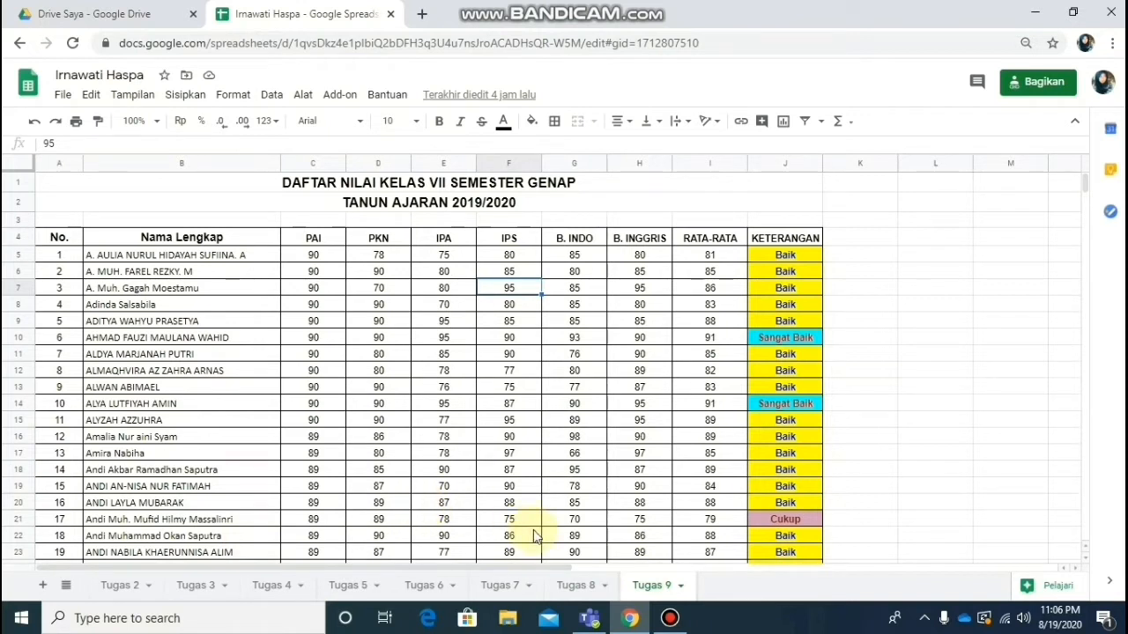
right_click(670, 586)
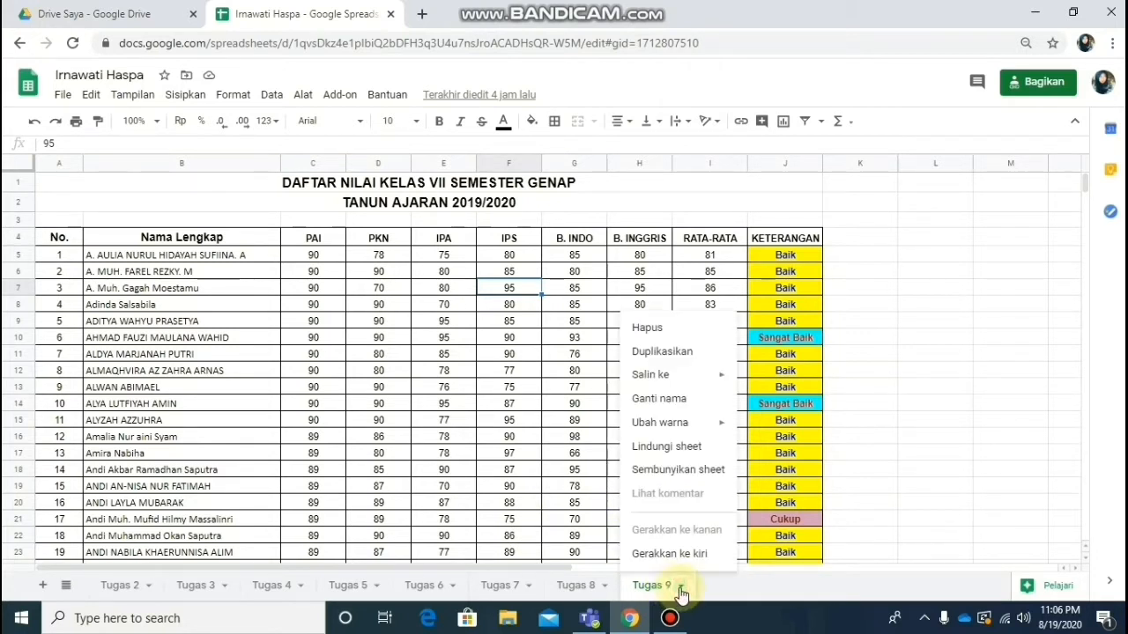
left_click(681, 352)
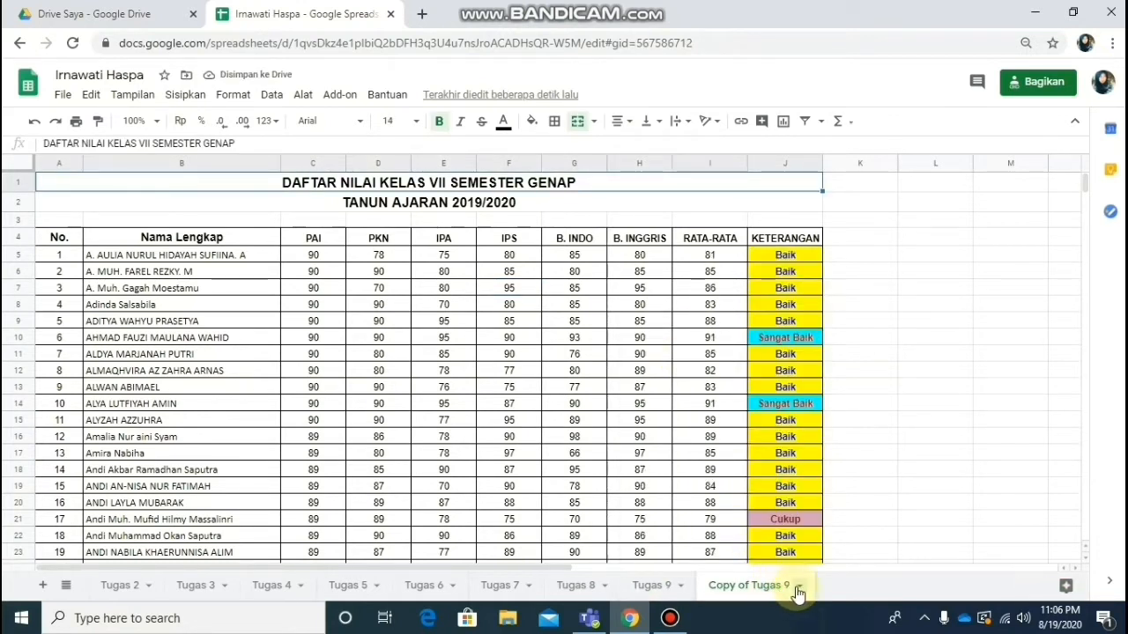
Step: Rename the copied sheet as Tugas 10
left_click(799, 586)
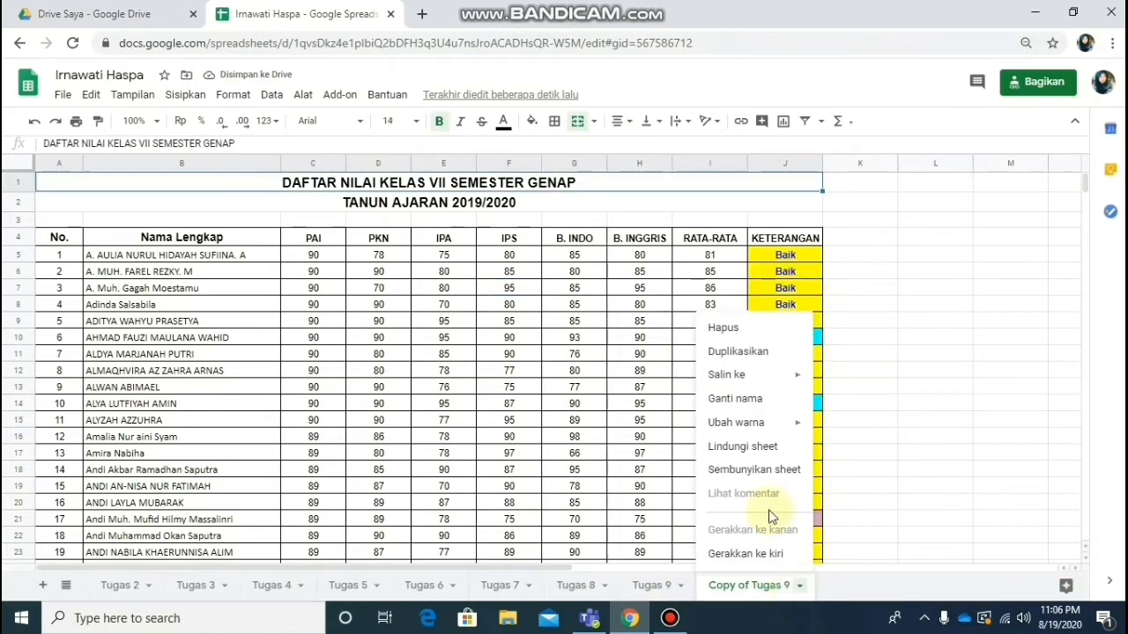
left_click(748, 399)
type("Tuga")
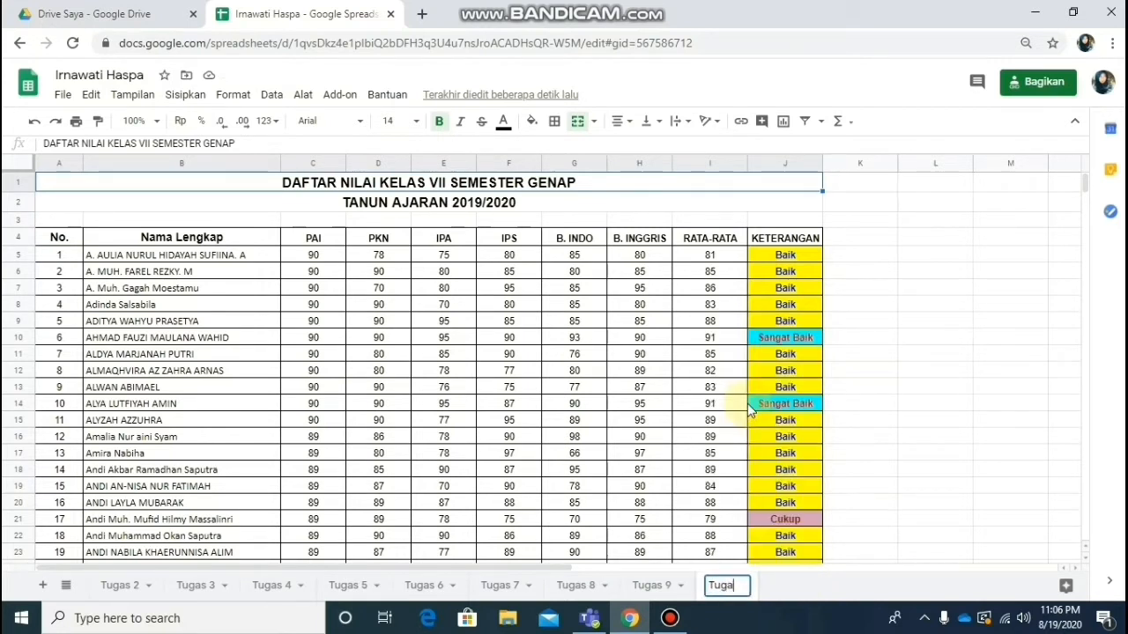
type("s 10")
left_click(848, 405)
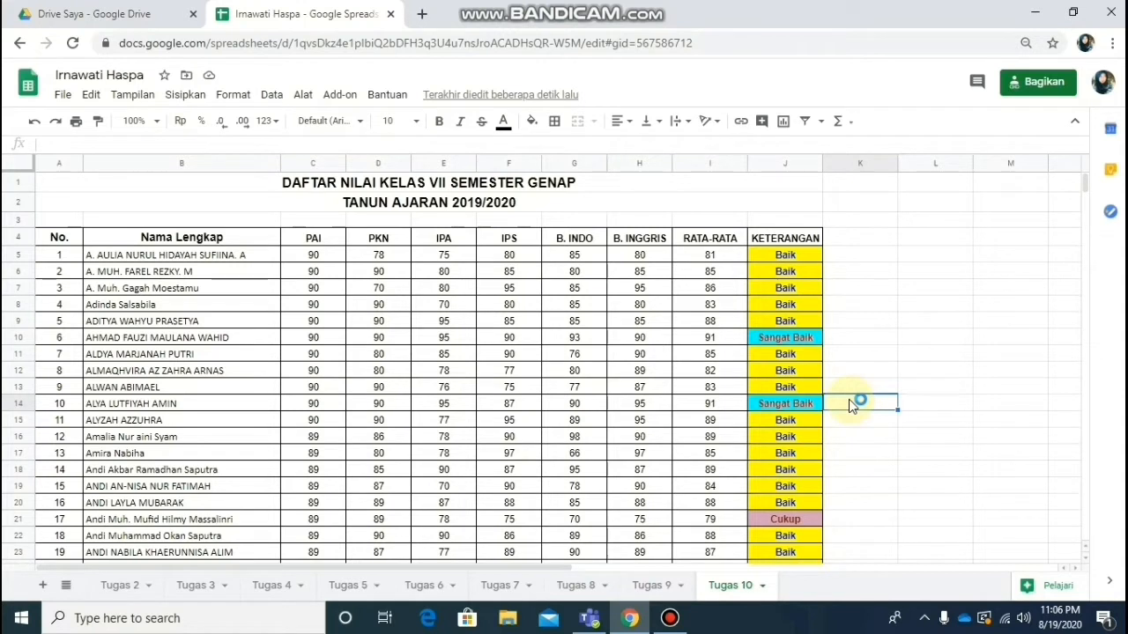
Step: Add the column headers PREDIKAT in K4 and HADIAH in L4, beside the KETERANGAN column
left_click(869, 238)
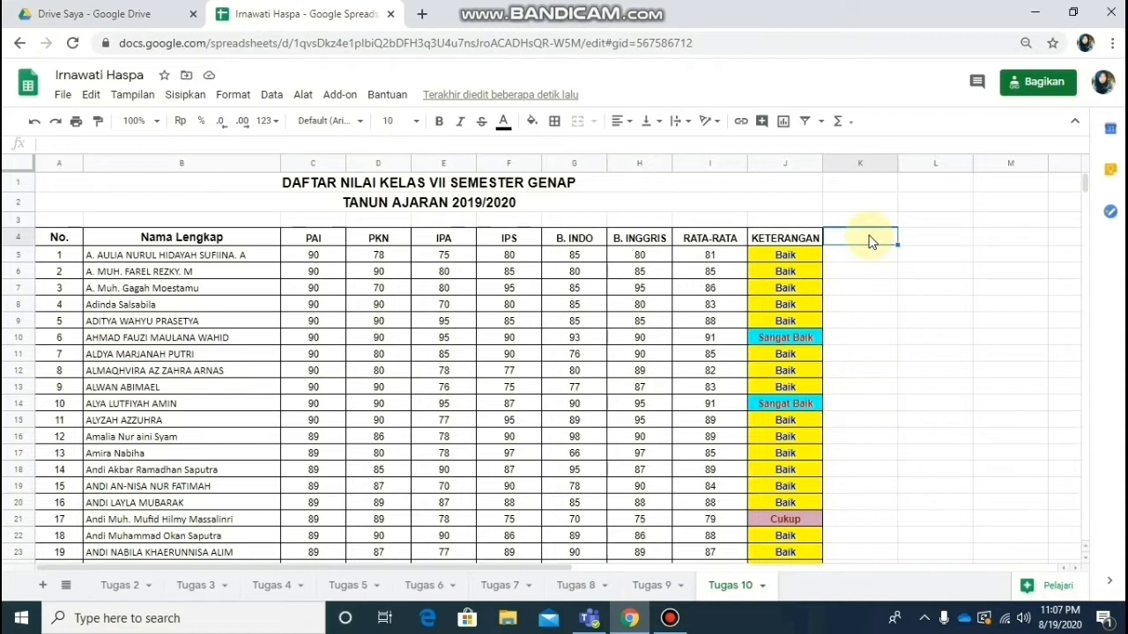
type("PREDIKAT")
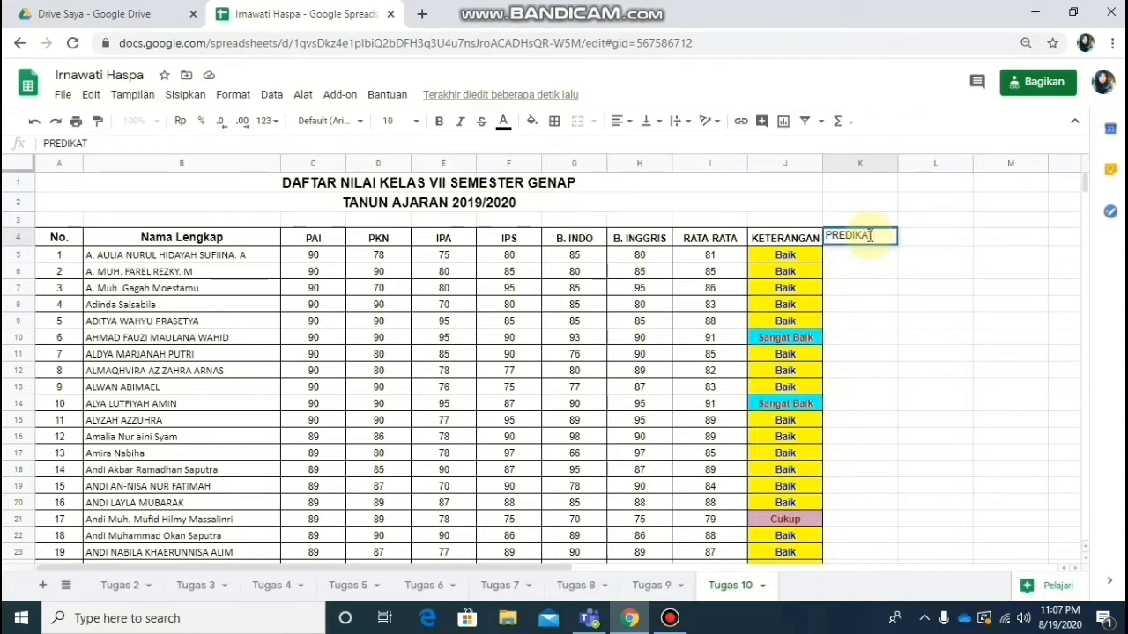
key("Tab")
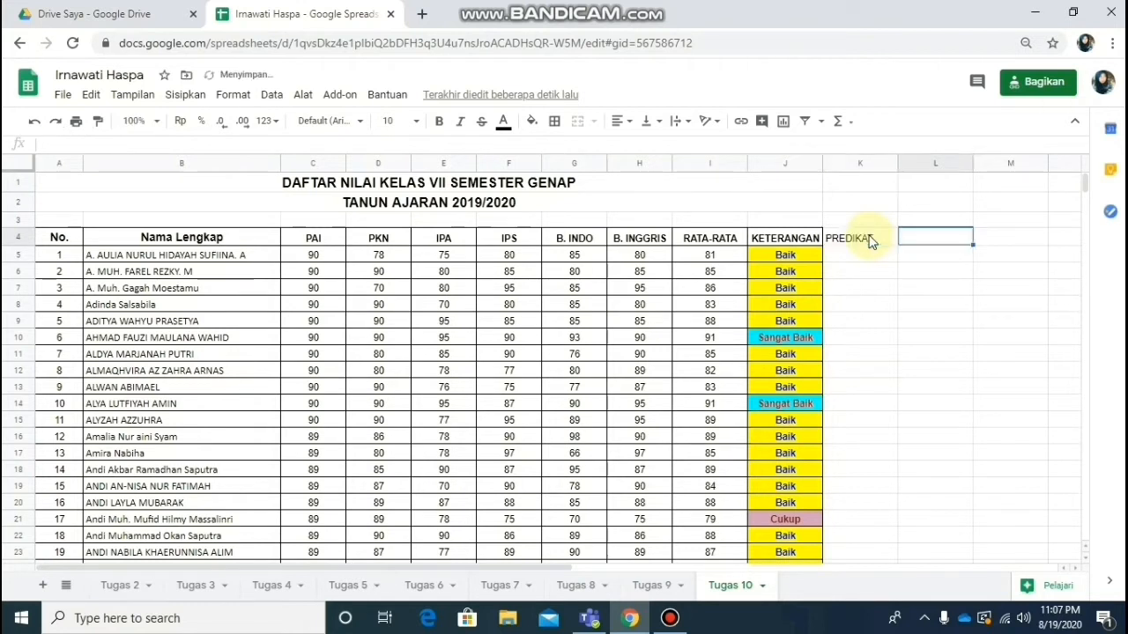
type("HADI")
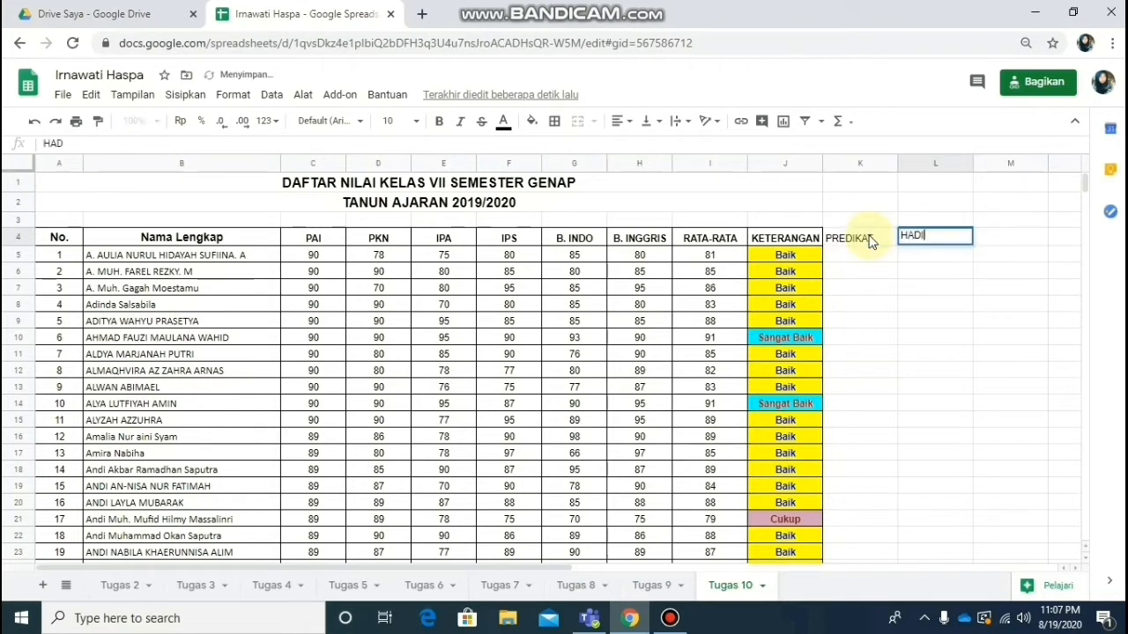
type("AH")
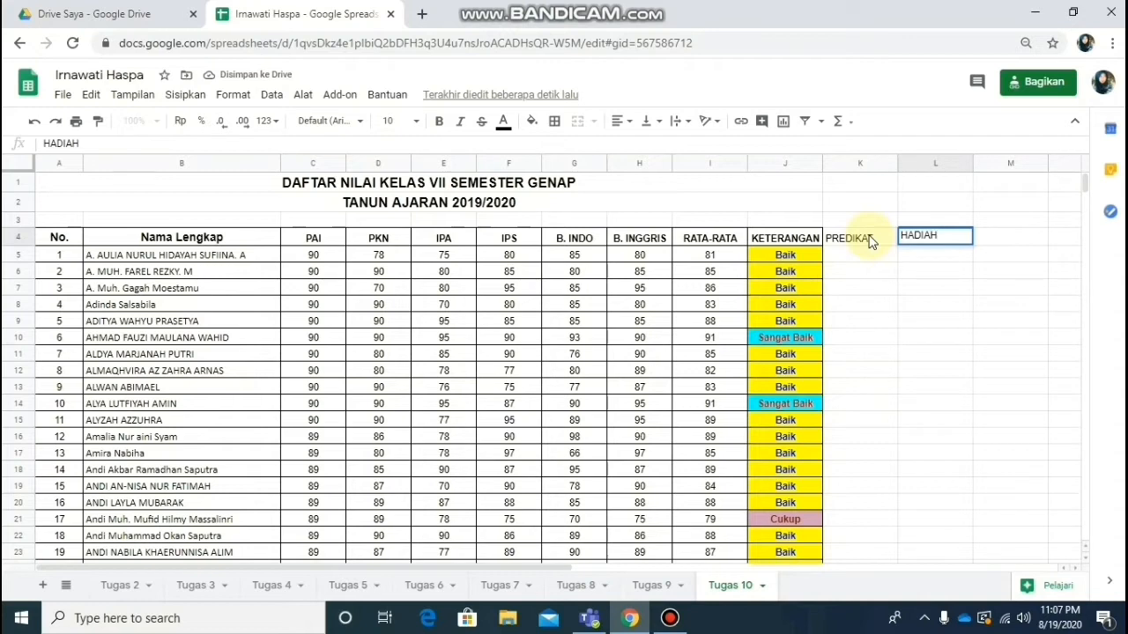
Step: Apply all borders to the PREDIKAT and HADIAH columns from the header row through row 104 (K4:L104)
left_click(869, 242)
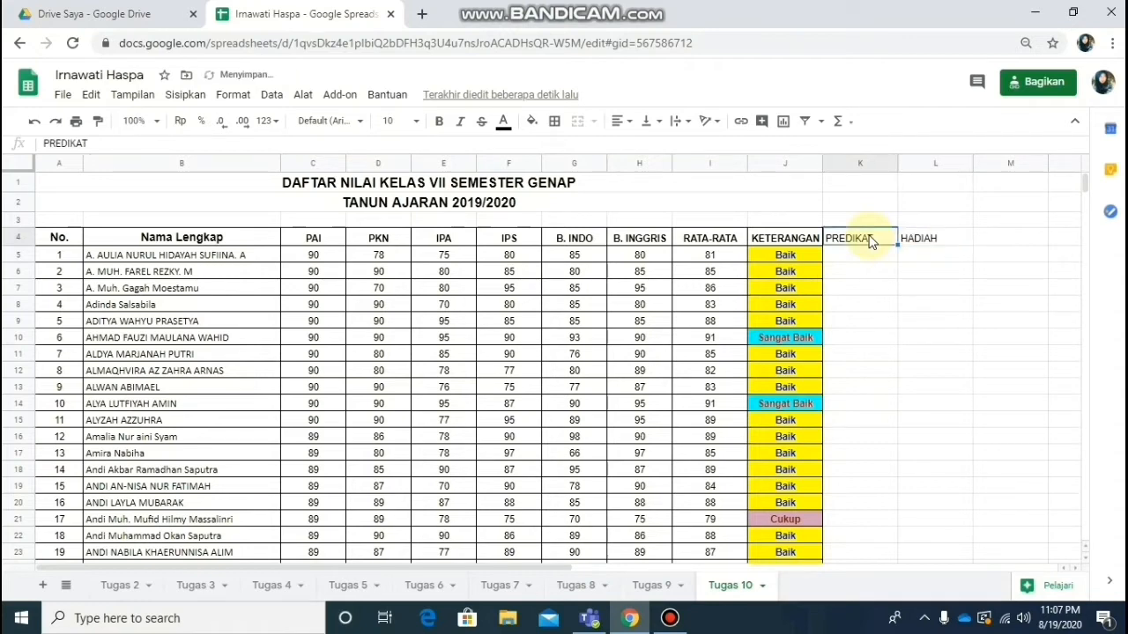
key("shift+Right")
key("shift+Down")
key("shift+Down")
key("shift+Down")
key("shift+Down")
key("shift+Down")
key("shift+Down")
key("shift+Down")
key("shift+Down")
key("shift+Down")
key("shift+Down")
key("shift+Down")
key("shift+Down")
key("shift+Down")
key("shift+Down")
key("shift+Down")
key("shift+Down")
key("shift+Down")
key("shift+Down")
key("shift+Down")
key("shift+Down")
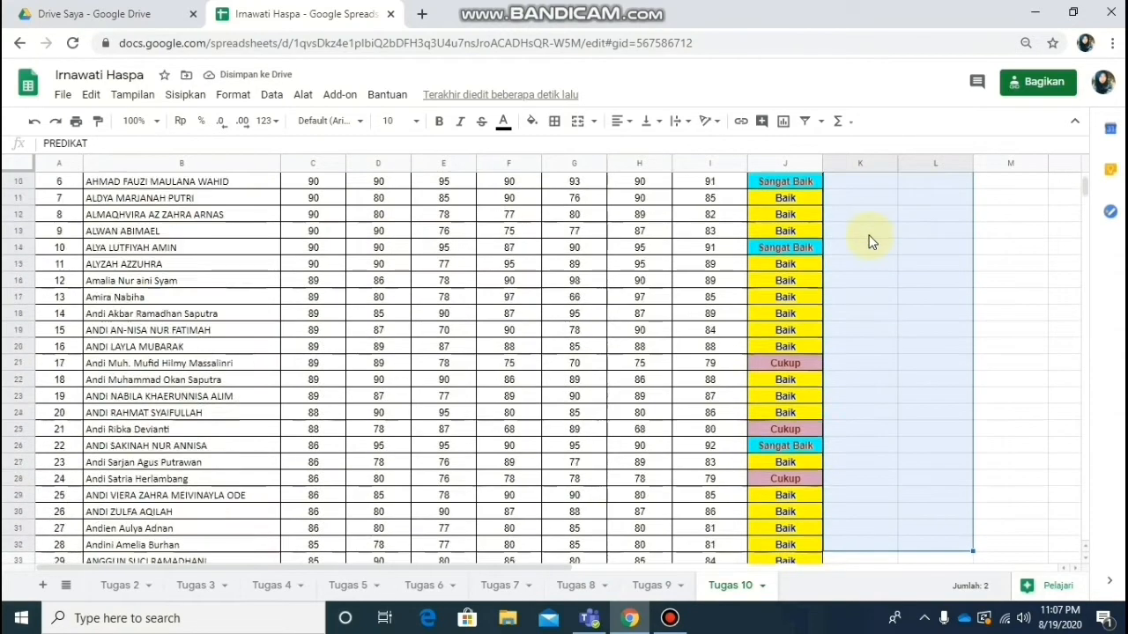
key("shift+Down")
key("shift+Down")
key("shift+Down")
key("shift+Down")
key("shift+Down")
key("shift+Down")
key("shift+Down")
key("shift+Down")
key("shift+Down")
key("shift+Down")
key("shift+Down")
key("shift+Down")
key("shift+Down")
key("shift+Down")
key("shift+Down")
key("shift+Down")
key("shift+Down")
key("shift+Down")
key("shift+Down")
key("shift+Down")
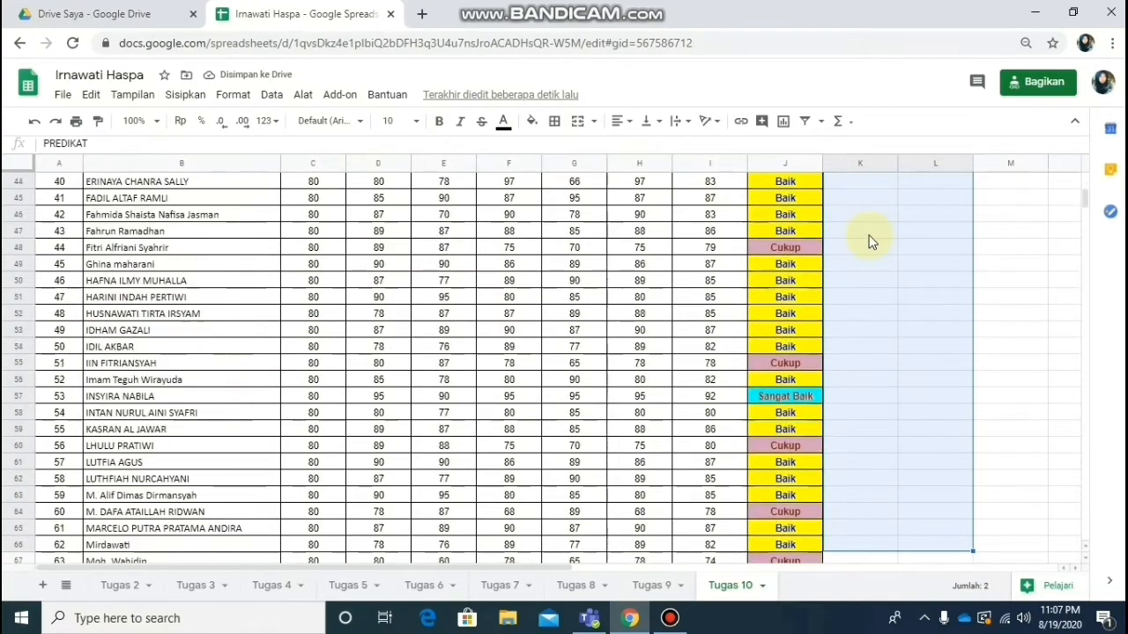
key("shift+Down")
key("shift+Down")
key("shift+Down")
key("shift+Down")
key("shift+Down")
key("shift+Down")
key("shift+Down")
key("shift+Down")
key("shift+Down")
key("shift+Down")
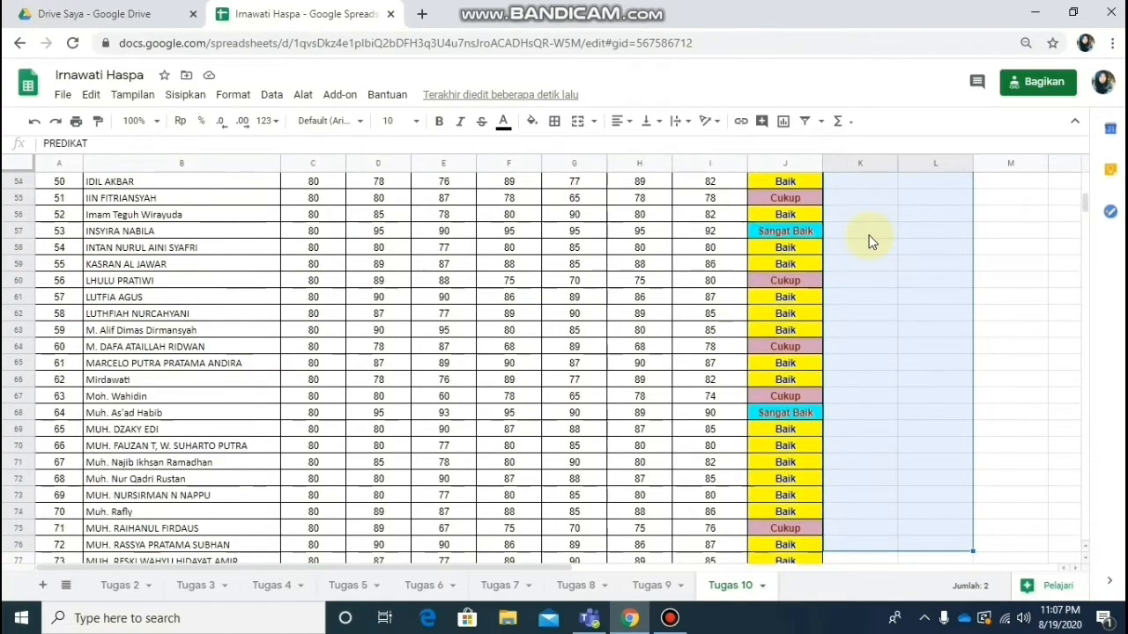
key("shift+Down")
key("shift+Down")
key("shift+Down")
key("shift+Down")
key("shift+Down")
key("shift+Down")
key("shift+Down")
key("shift+Down")
key("shift+Down")
key("shift+Down")
key("shift+Down")
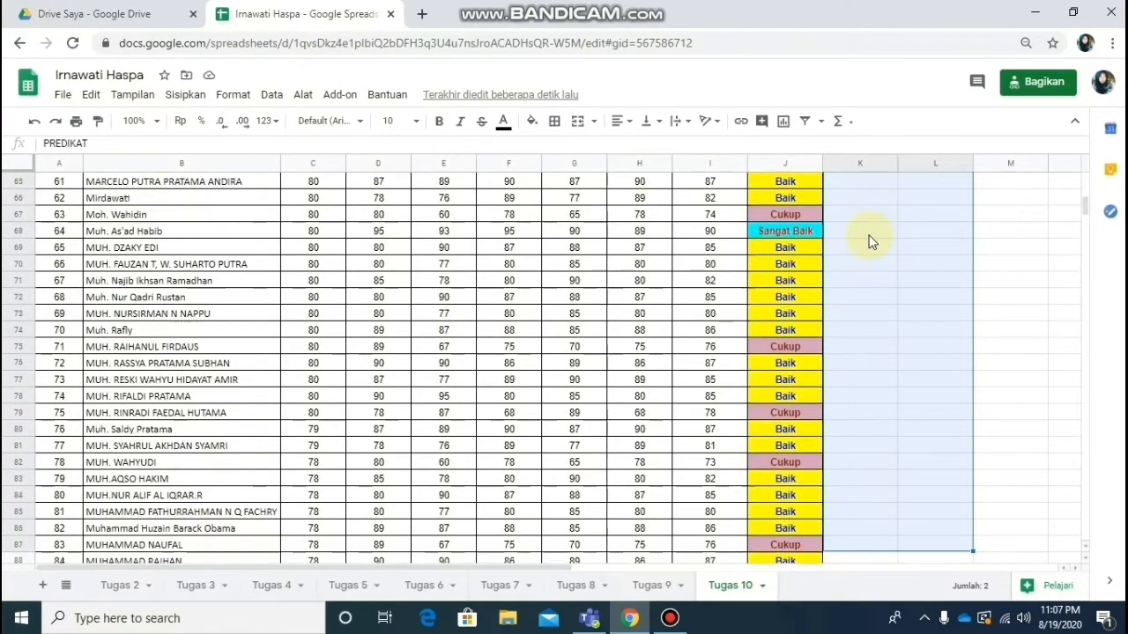
key("shift+Down")
key("shift+Down")
key("shift+Down")
key("shift+Down")
key("shift+Down")
key("shift+Down")
key("shift+Down")
key("shift+Down")
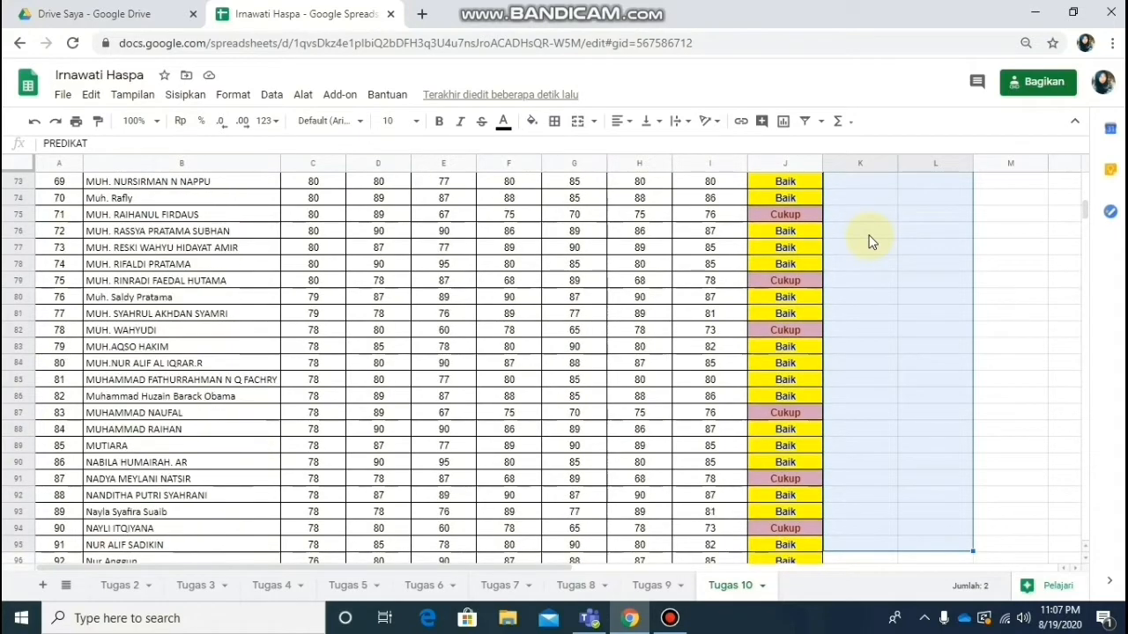
key("shift+Down")
key("shift+Down")
key("shift+Down")
key("shift+Down")
key("shift+Down")
key("shift+Down")
key("shift+Down")
key("shift+Down")
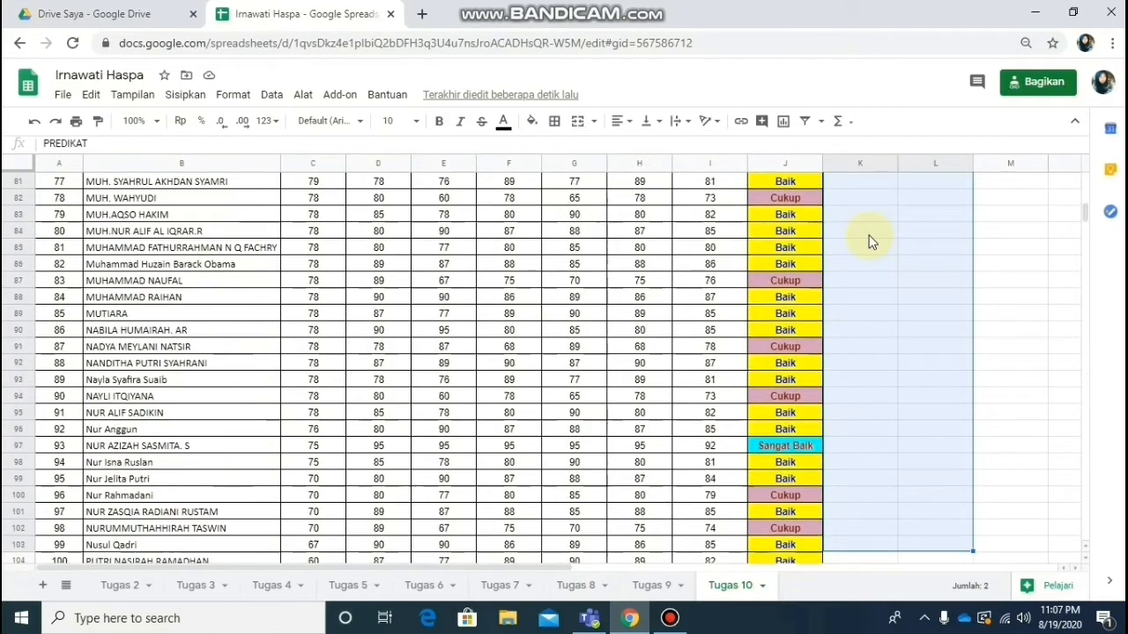
key("shift+Down")
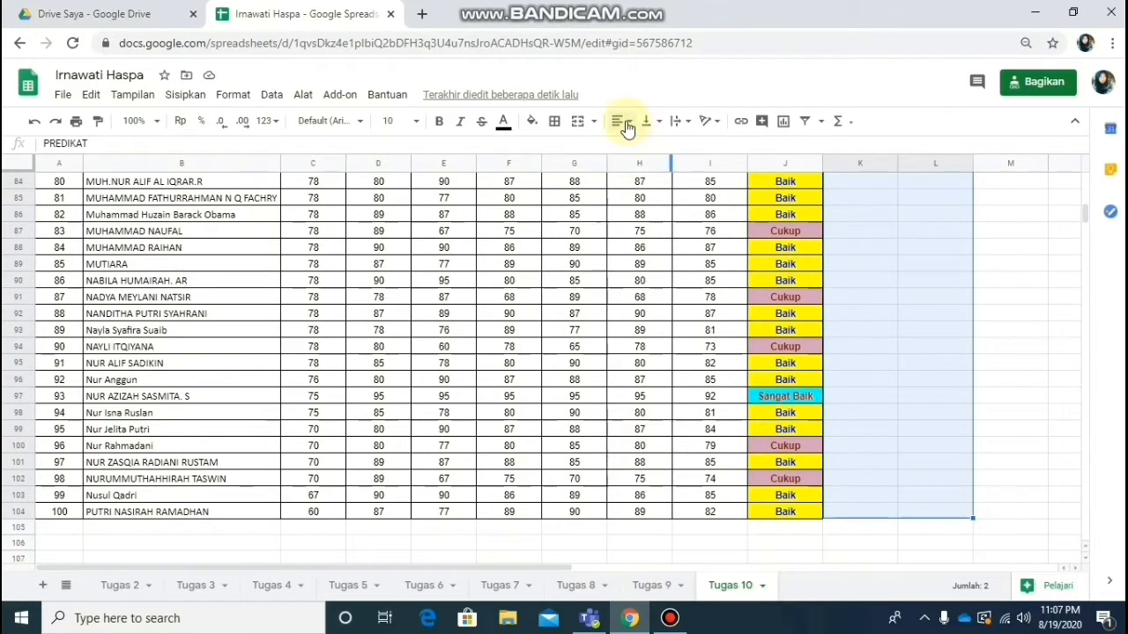
left_click(553, 122)
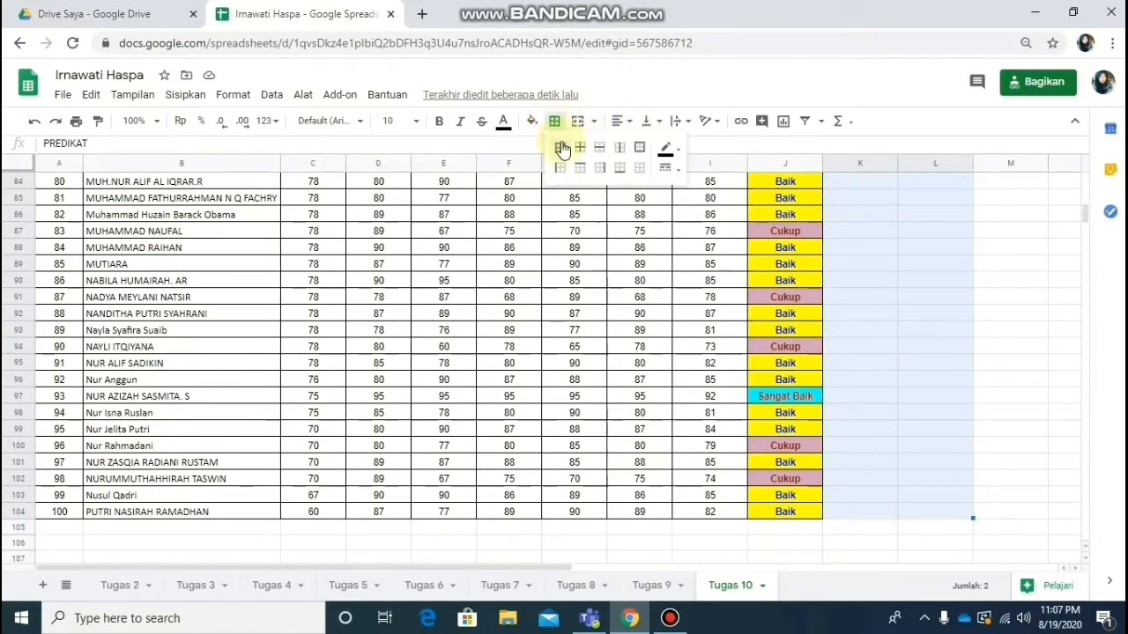
left_click(560, 147)
left_click(914, 255)
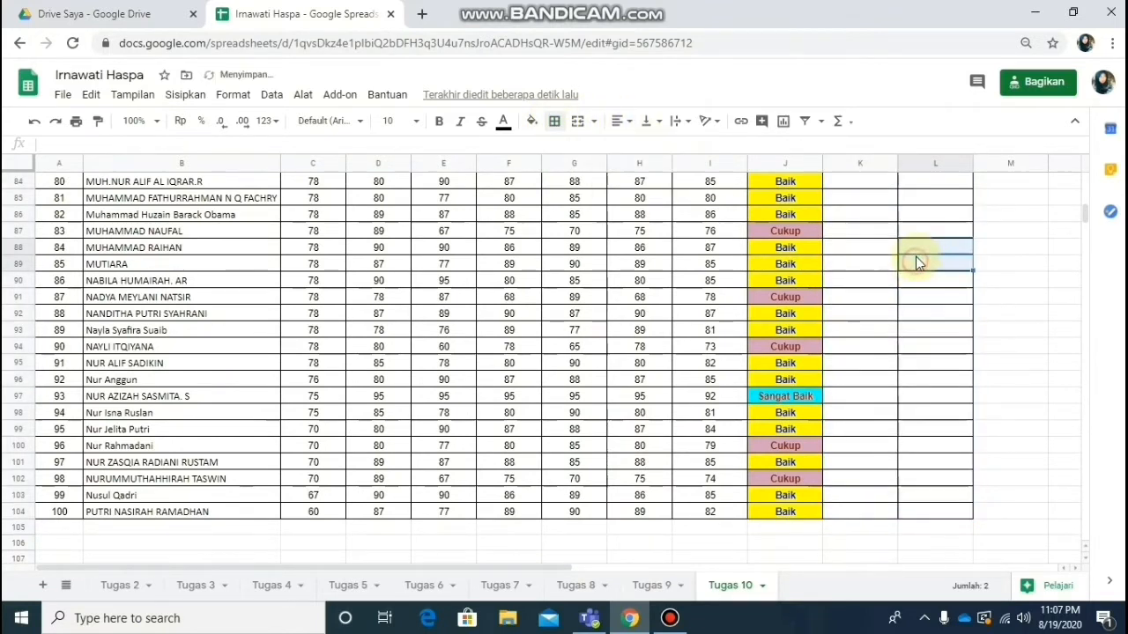
Step: Make the PREDIKAT and HADIAH headers bold and centre them horizontally
left_click_drag(1086, 214, 1085, 174)
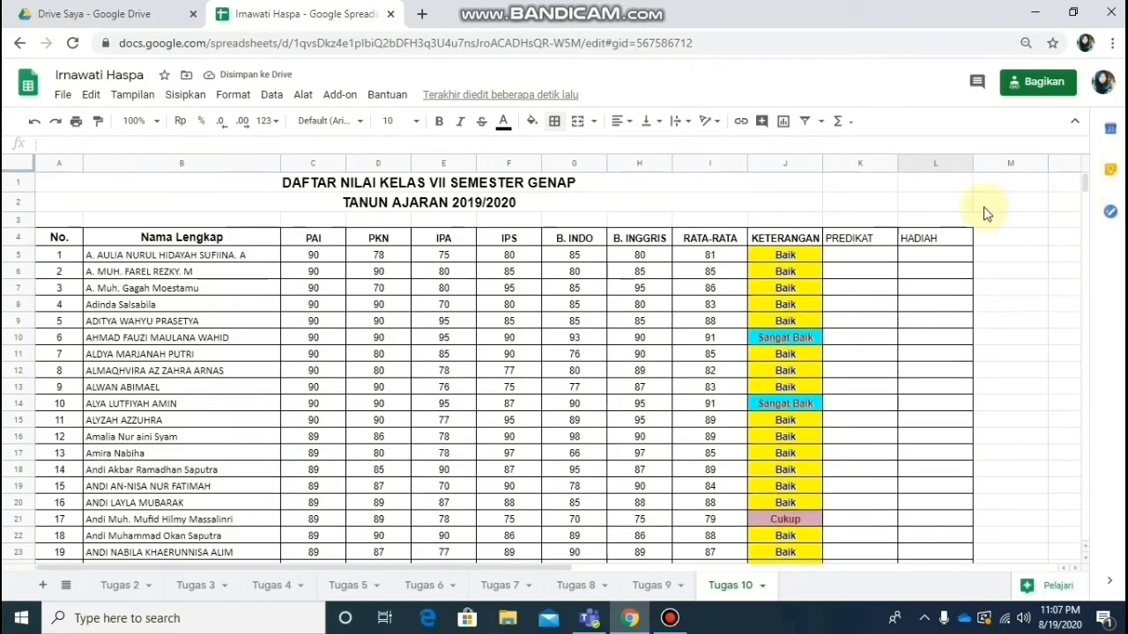
left_click(873, 237)
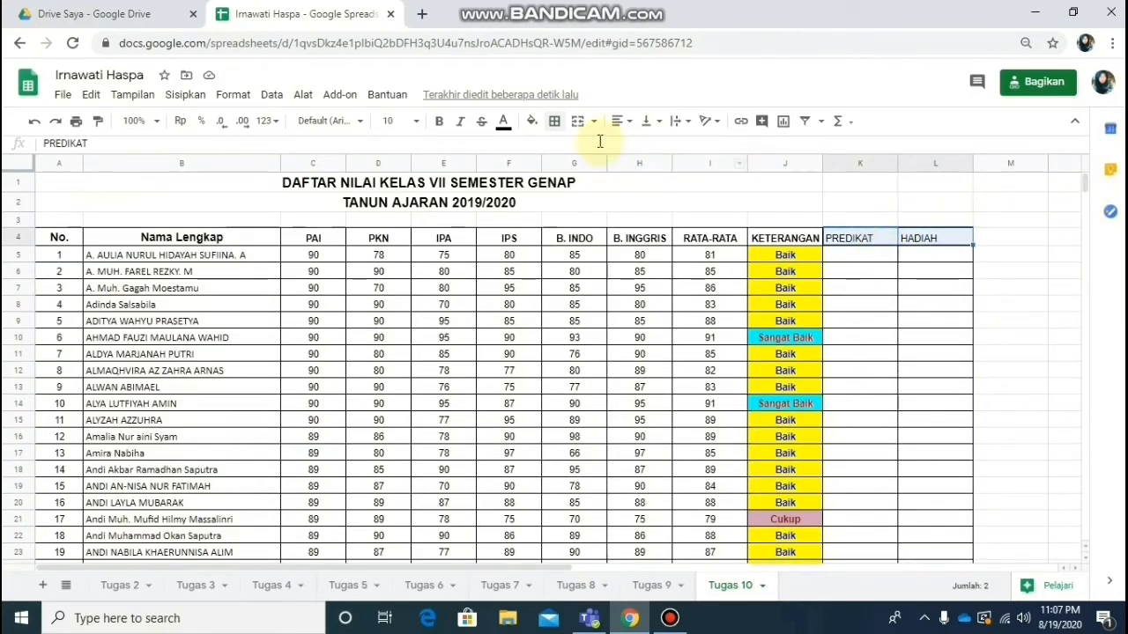
left_click(439, 121)
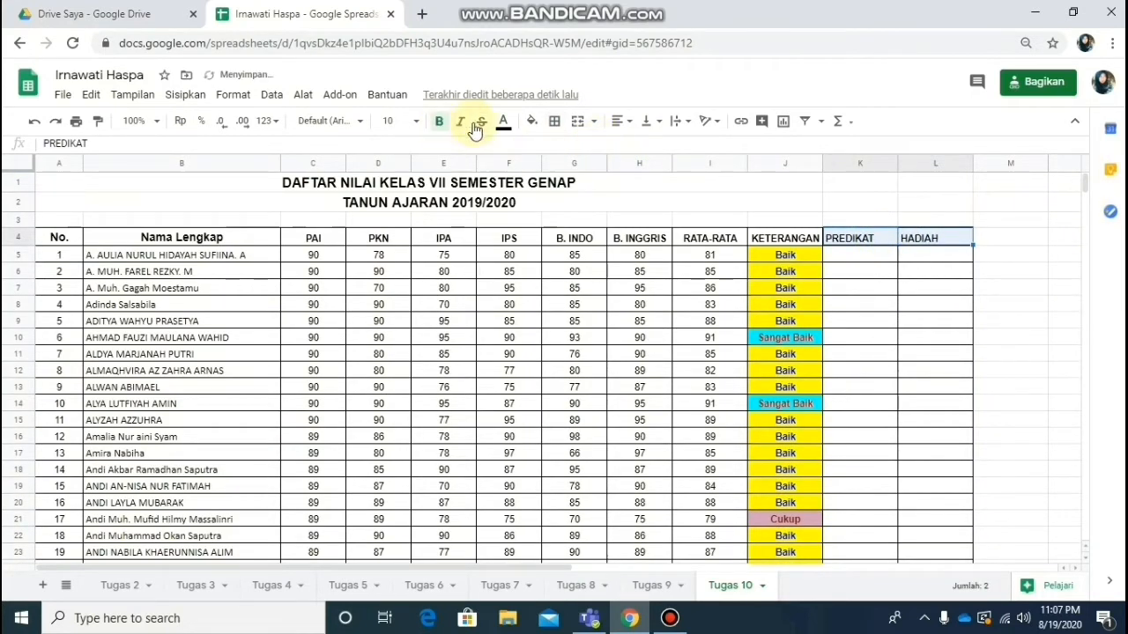
left_click(617, 124)
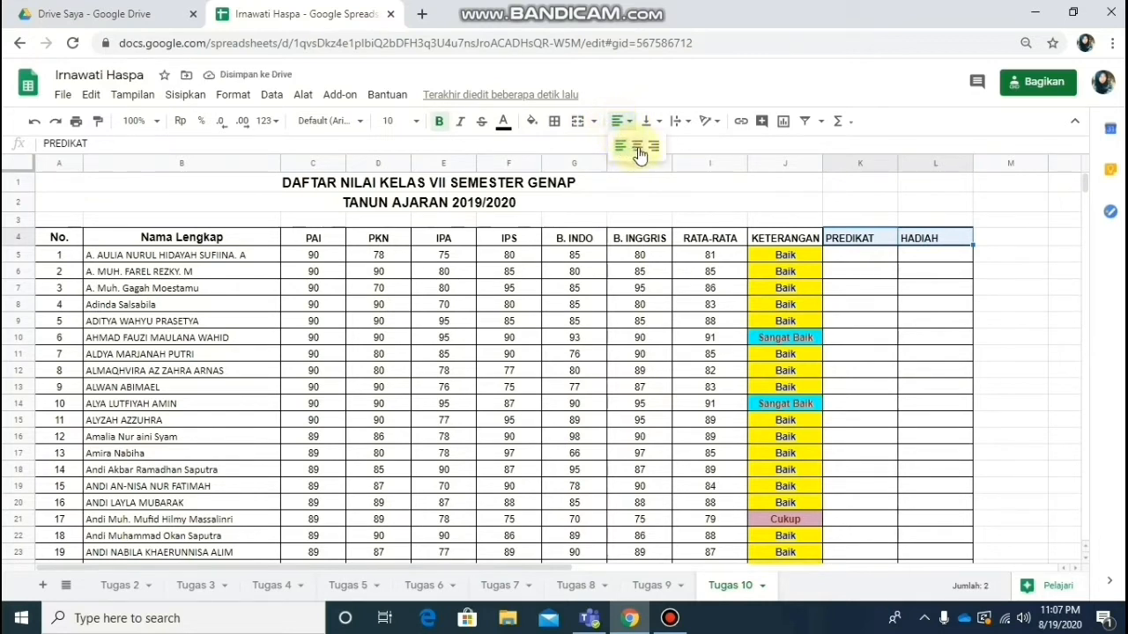
left_click(636, 147)
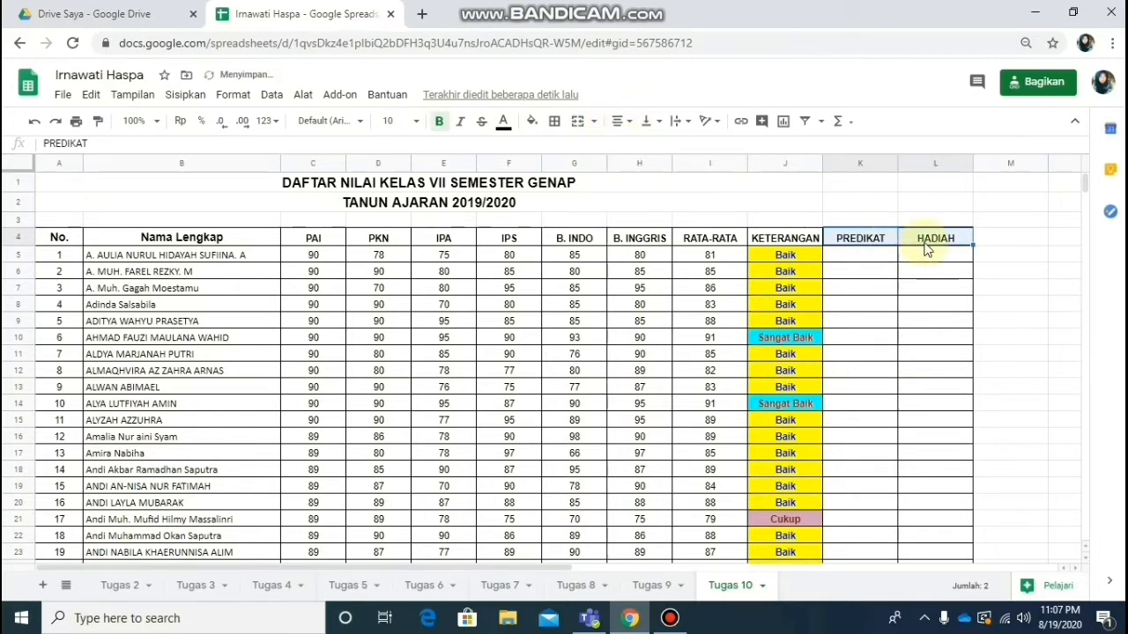
left_click(1003, 237)
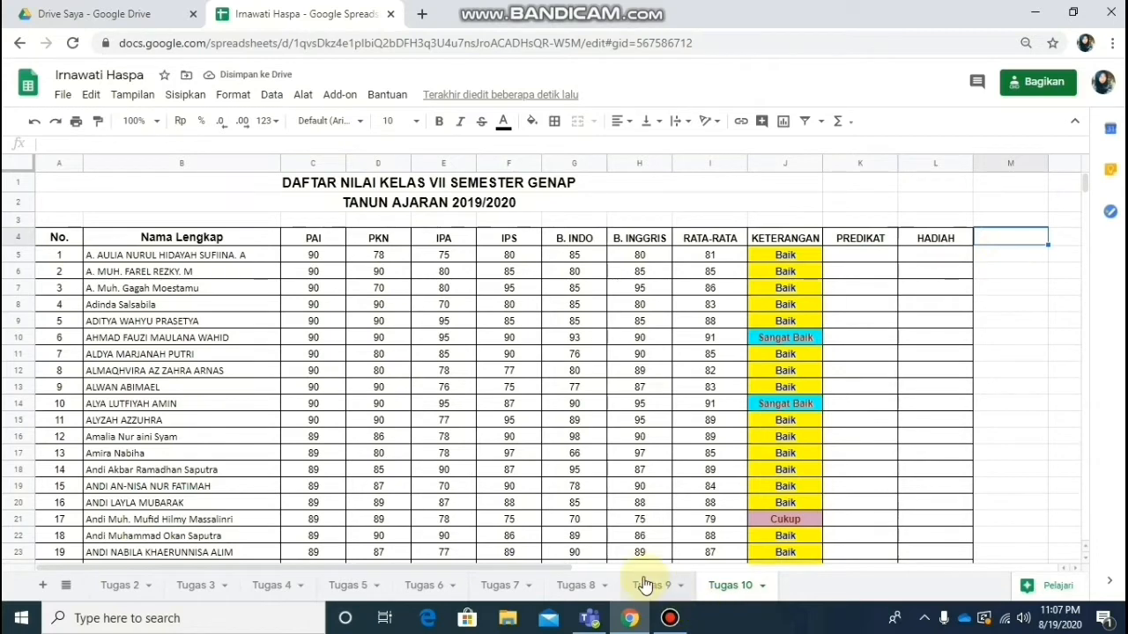
Step: Enter the title Tabel Lookup in cell N3 and make it bold
left_click_drag(309, 568, 568, 586)
left_click(592, 250)
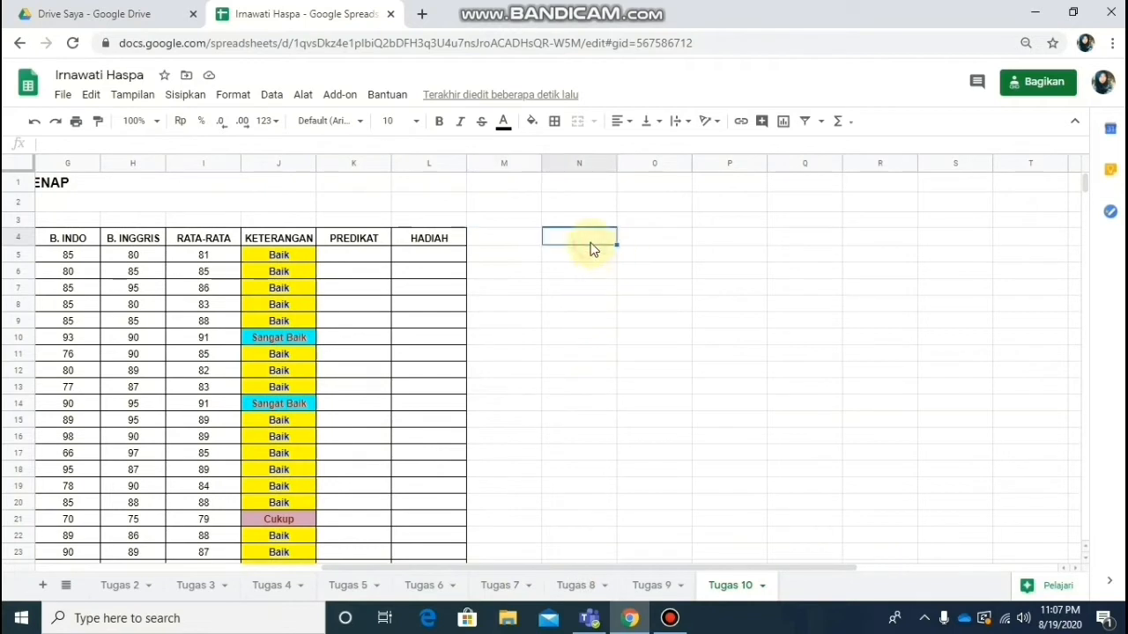
left_click(584, 216)
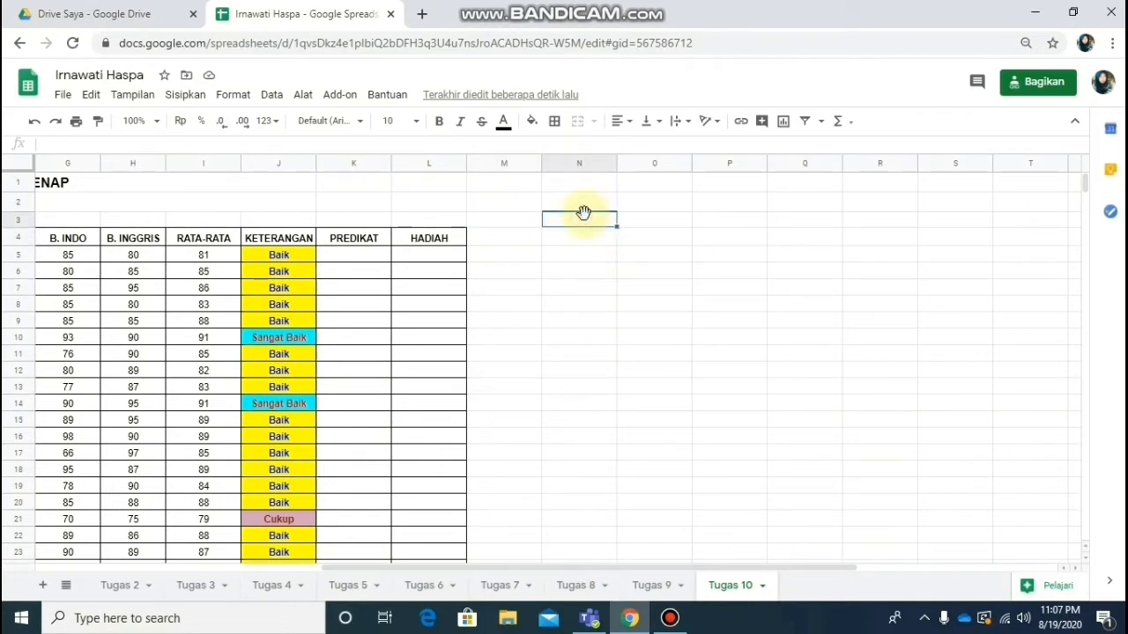
type("t")
type("Tabel Lookup")
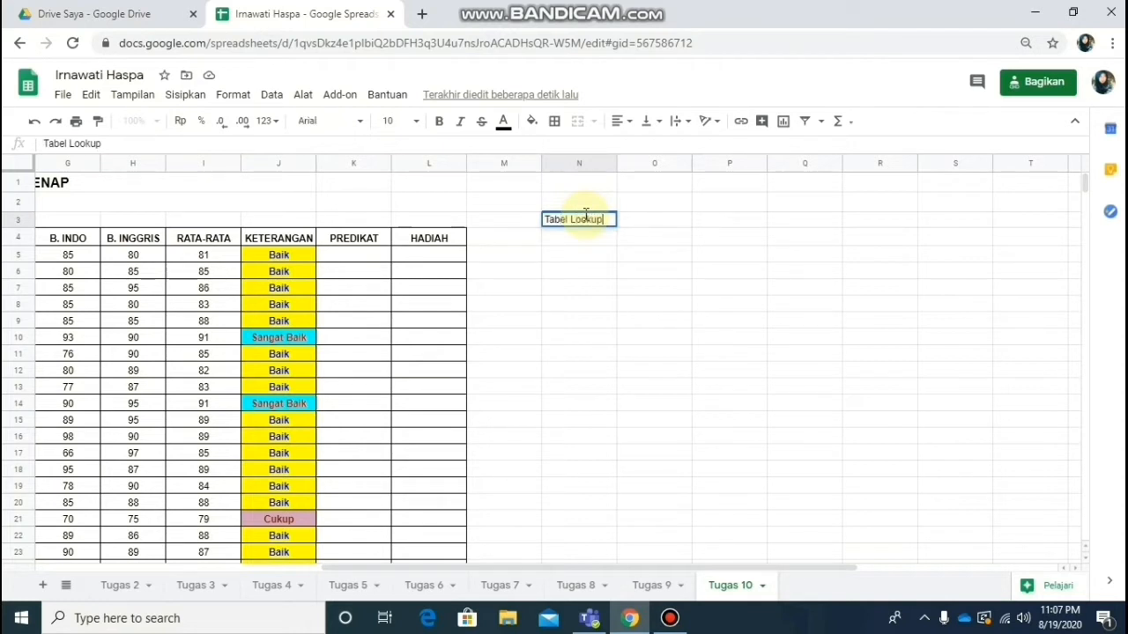
key("Return")
left_click(584, 218)
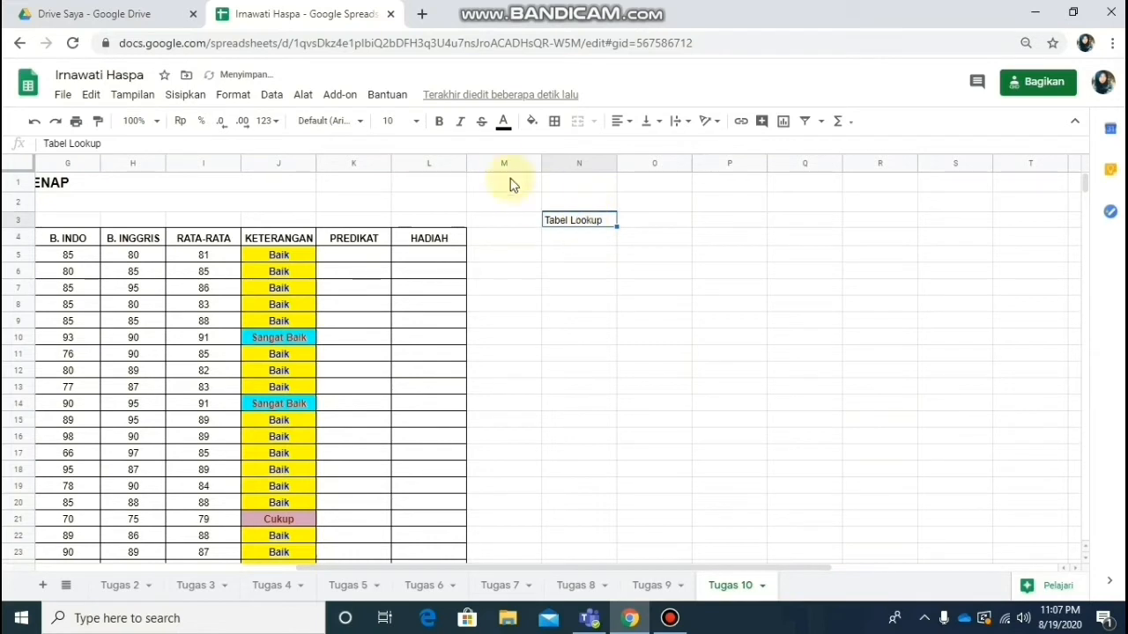
left_click(440, 124)
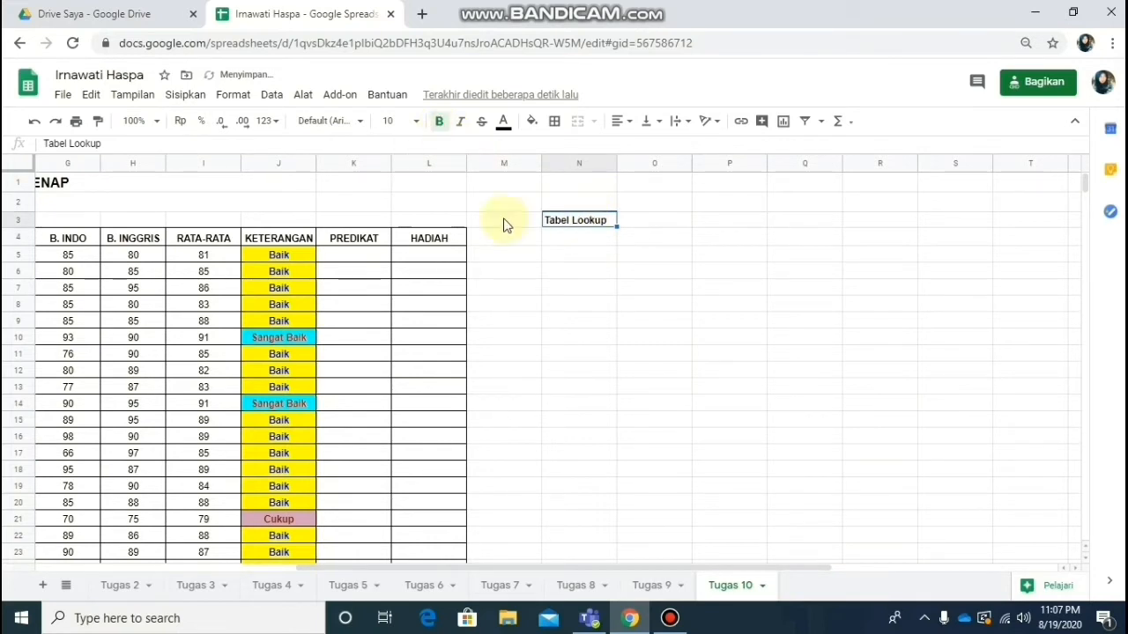
Step: Fill the lookup table's first column with the header Keterangan in N4 and Sangat Baik, Baik and Cukup in N5:N7
left_click(558, 244)
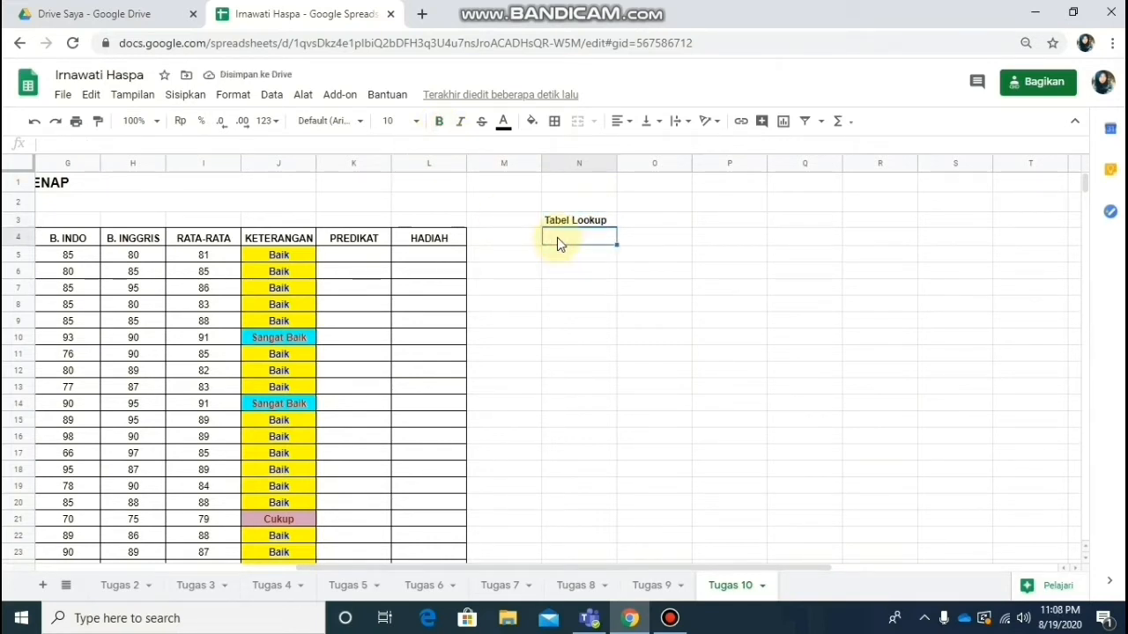
type("Keteranga")
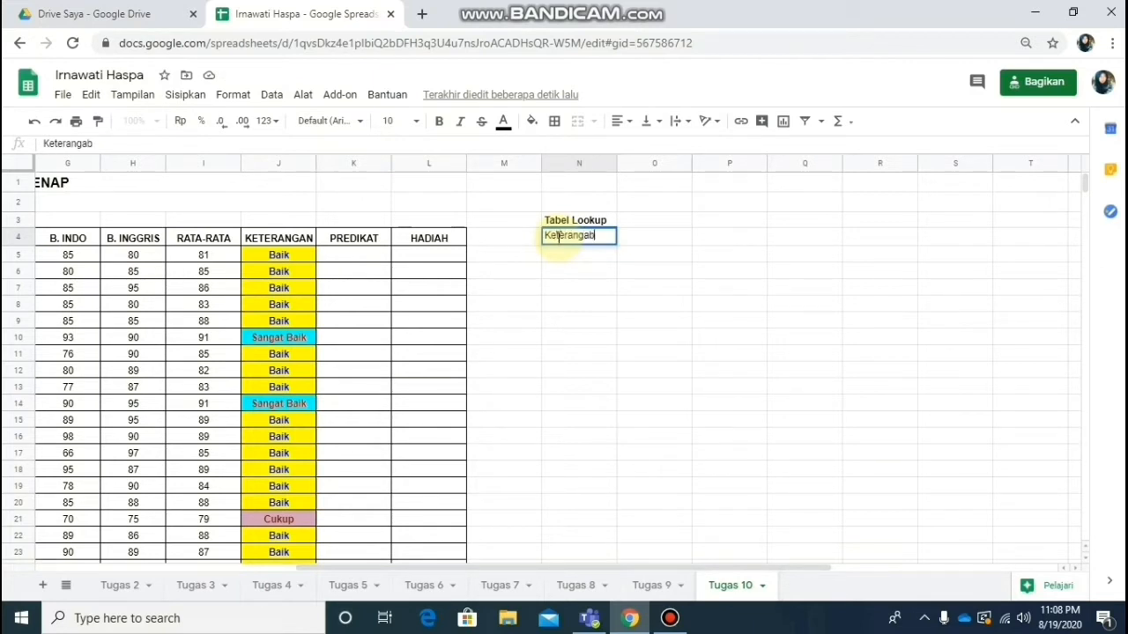
type("b")
key("BackSpace")
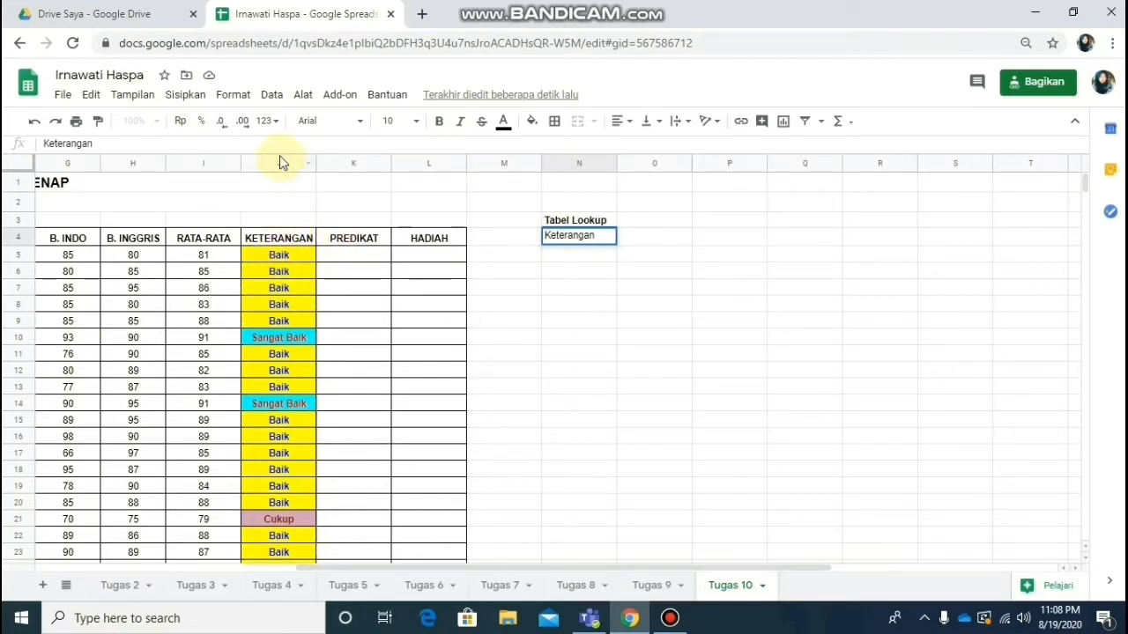
left_click(578, 255)
type("San")
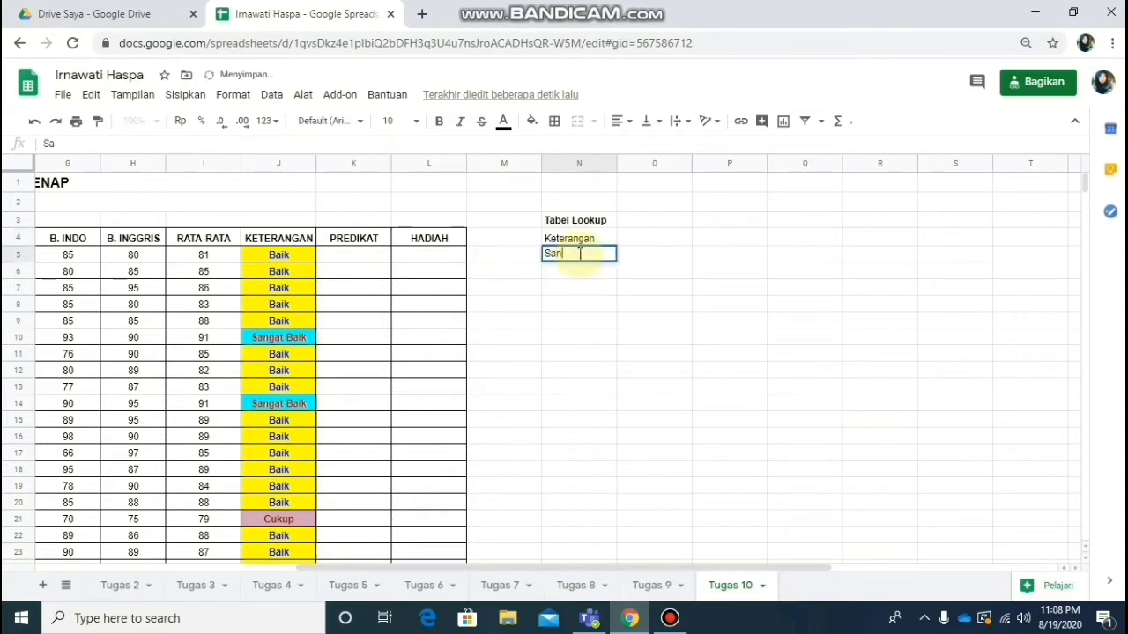
type("gat Baik")
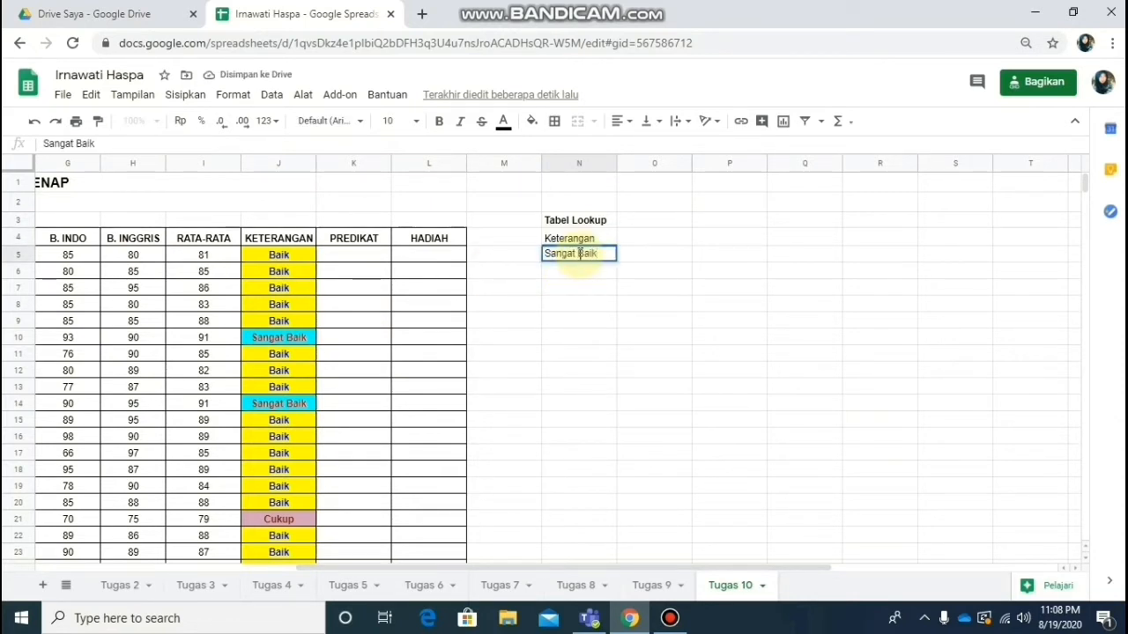
key("Return")
type("Baik")
key("Return")
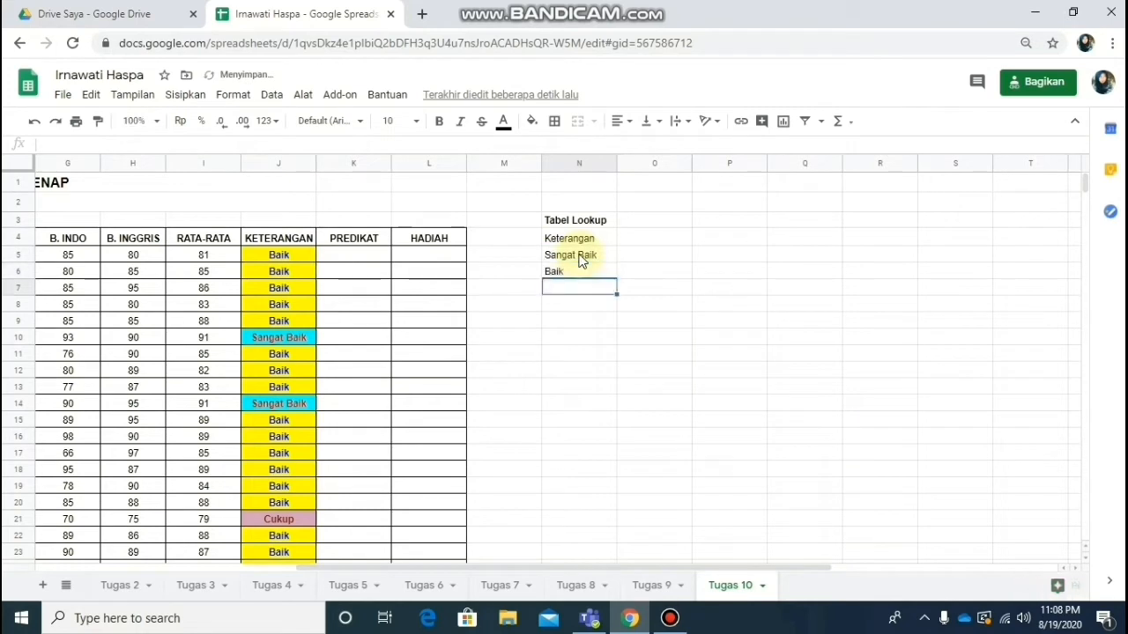
type("Cu")
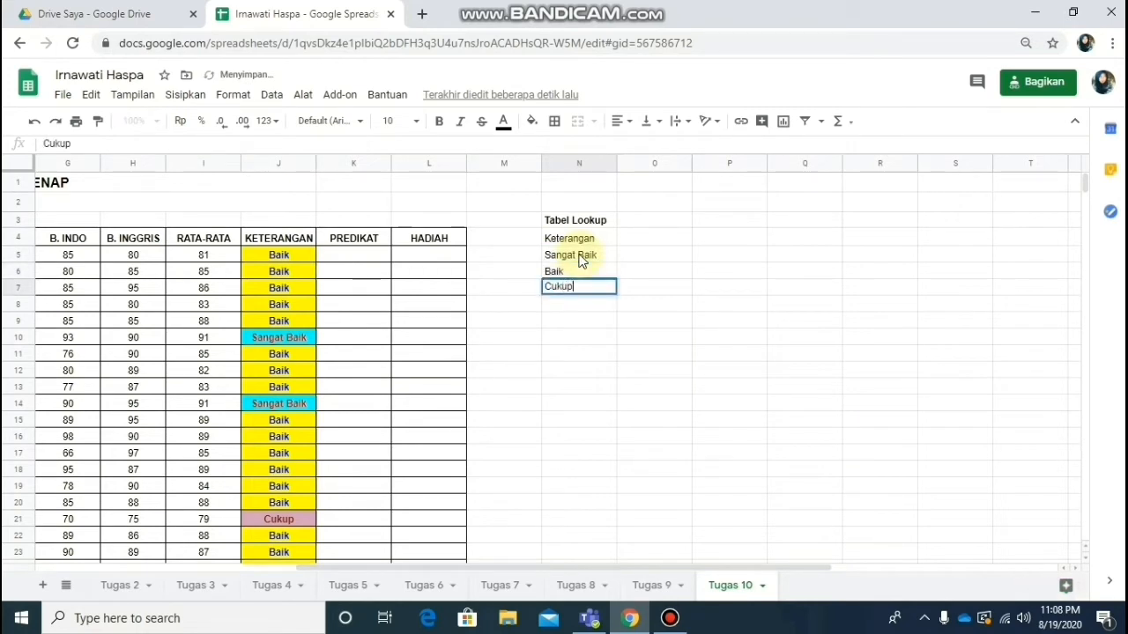
type("kup")
key("Tab")
Step: Add the header Predikat in O4 and enter the grades A, B and C beneath it in O5:O7
key("Up")
key("Up")
key("Up")
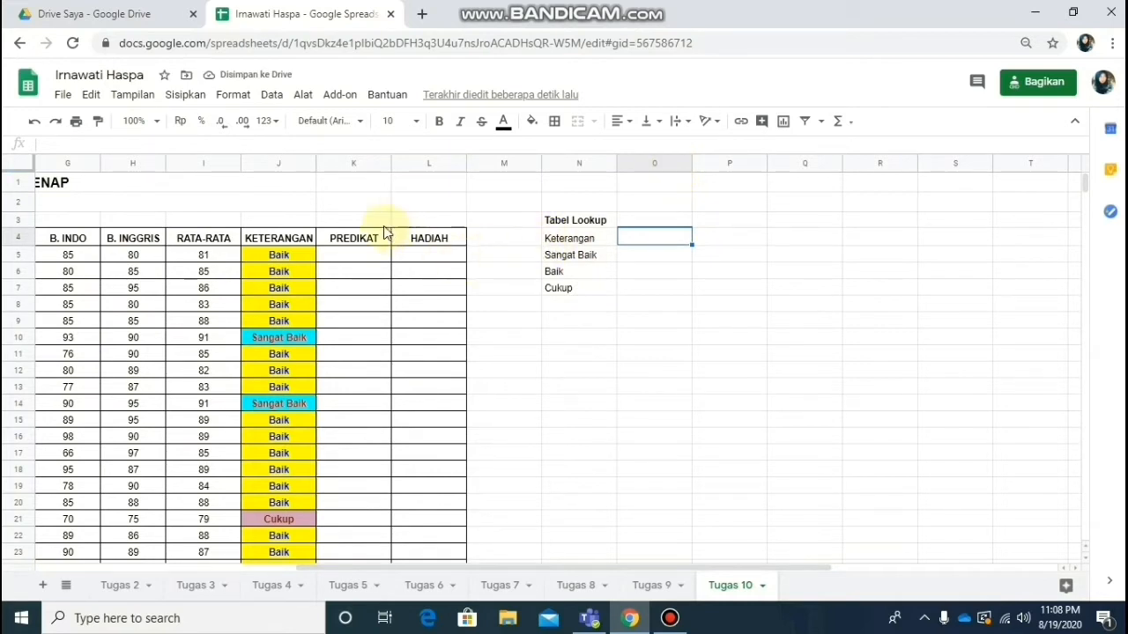
type("Predika")
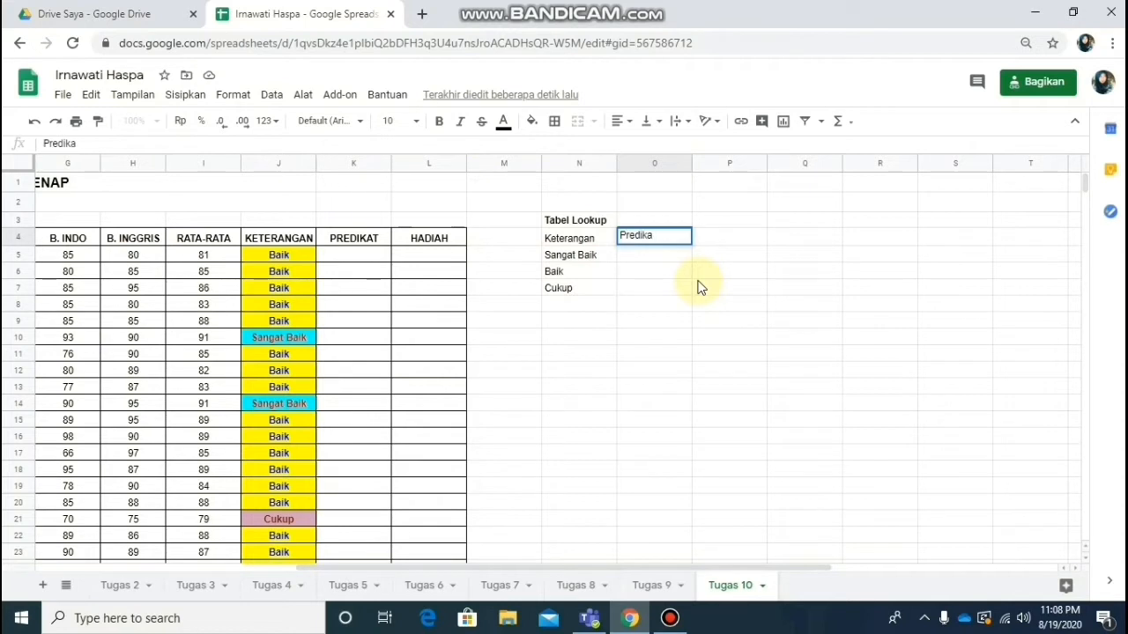
type("nt")
key("Return")
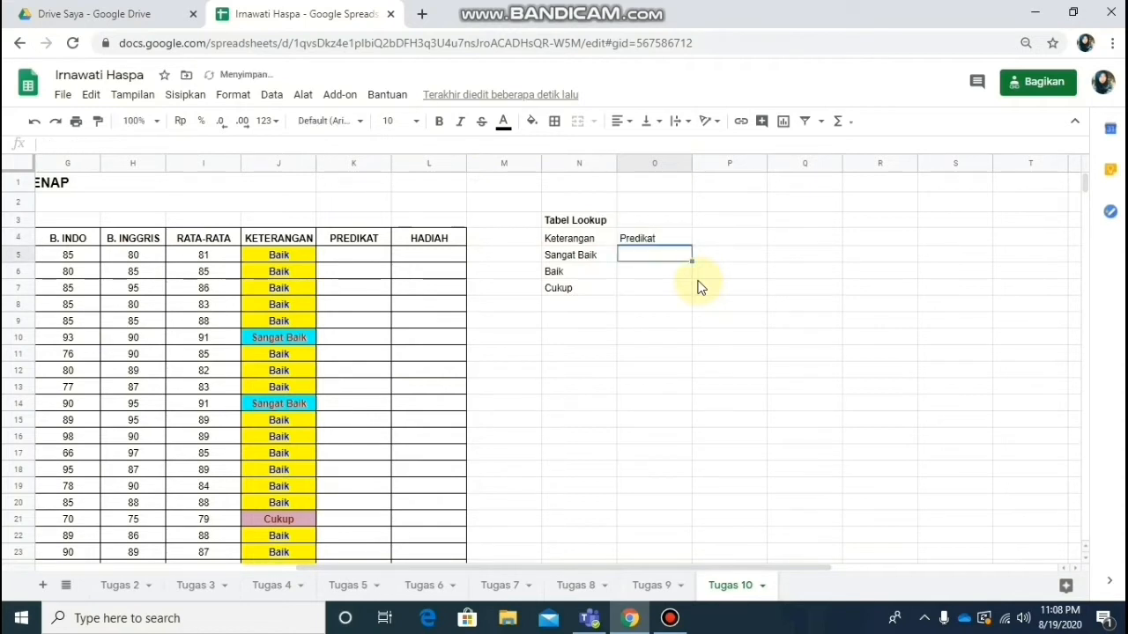
type("A")
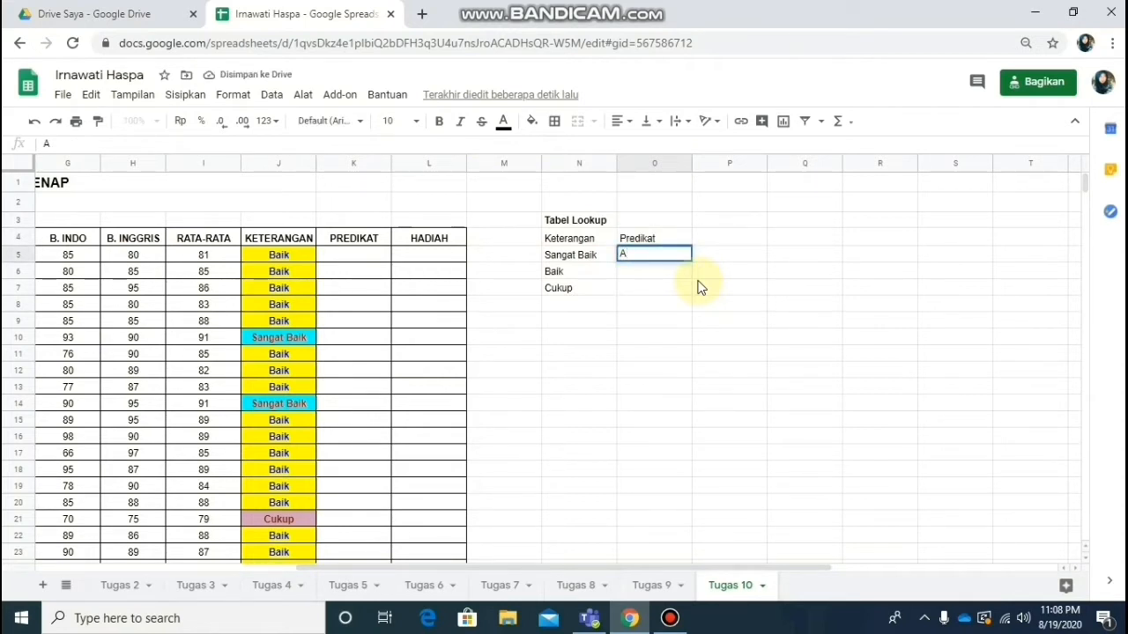
key("Return")
type("B")
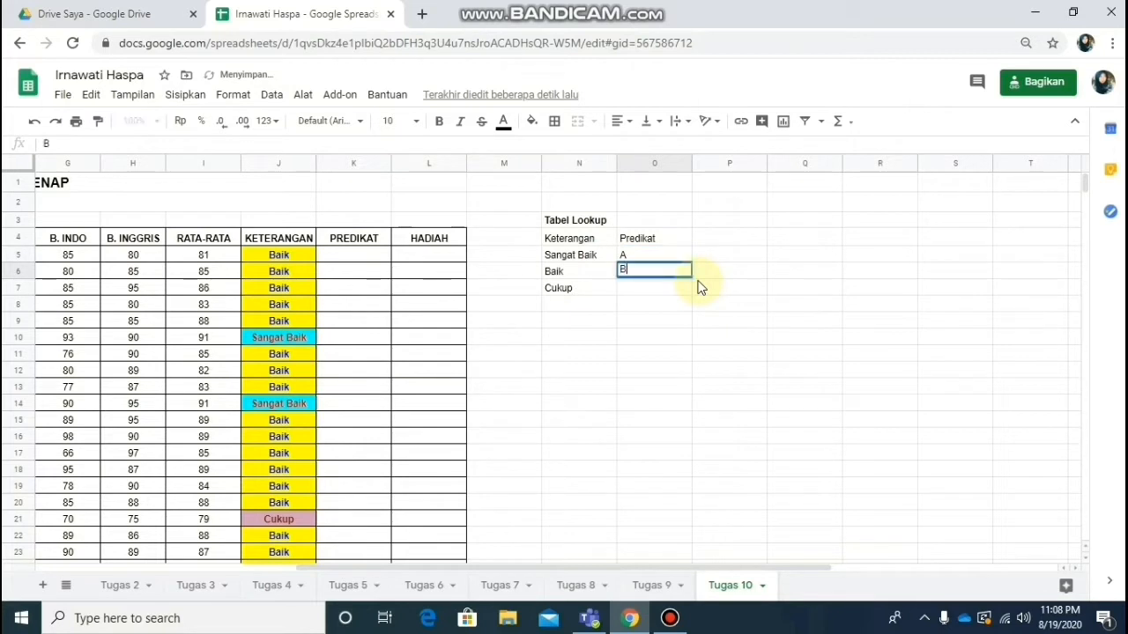
key("Return")
type("C")
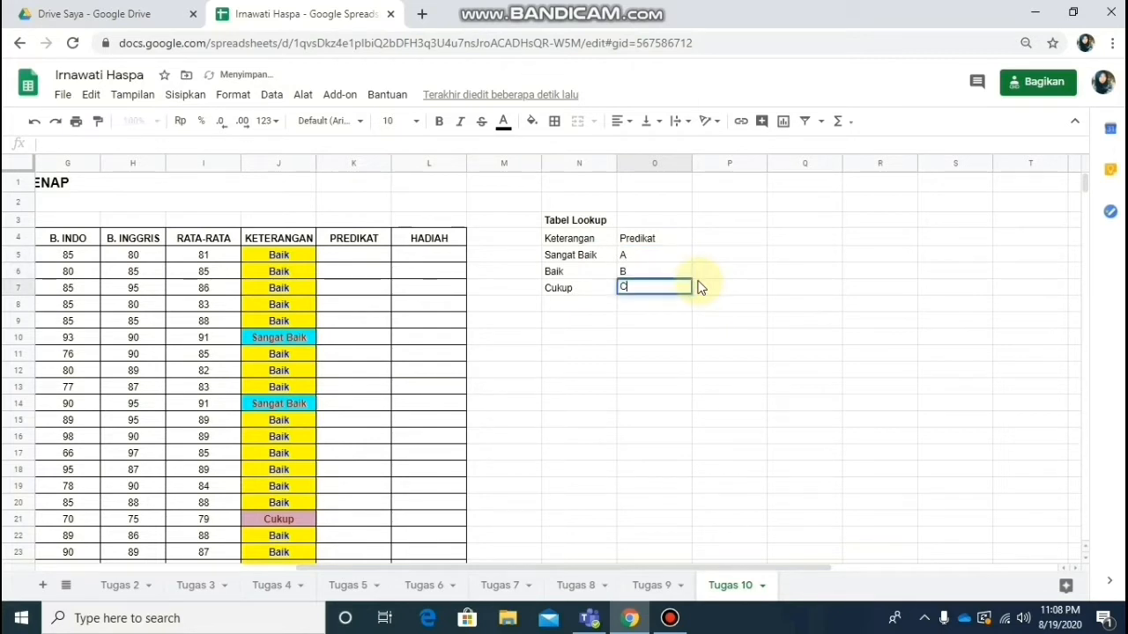
Step: Add the header Hadiah in P4 and enter the prizes Sepatu, Tas and Tempat Pensil in P5:P7
left_click(720, 238)
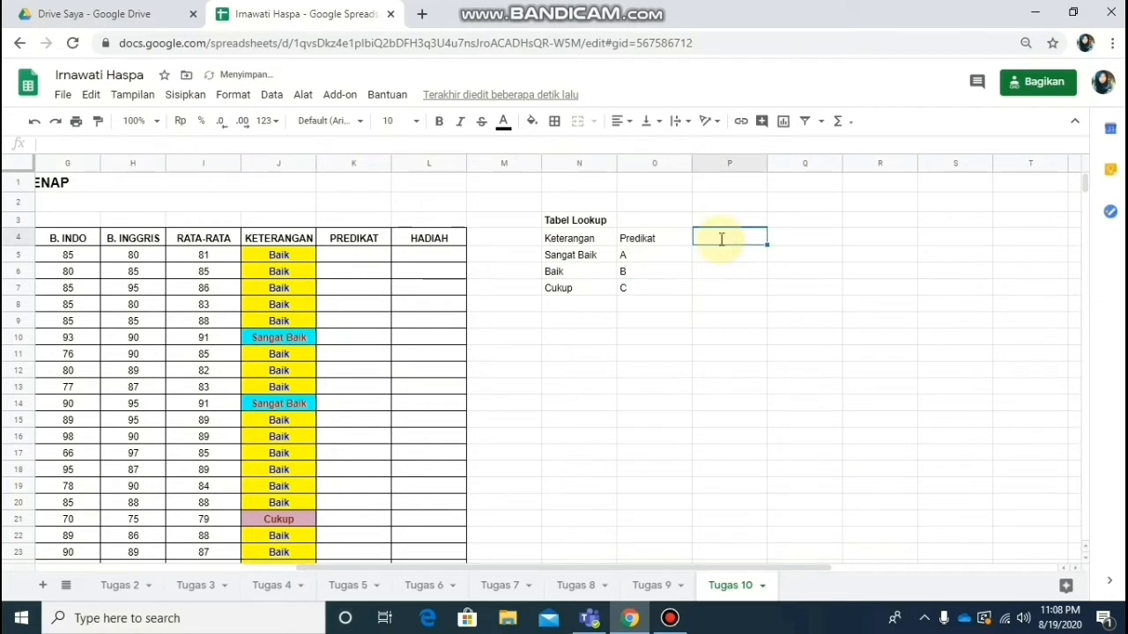
type("Hadia")
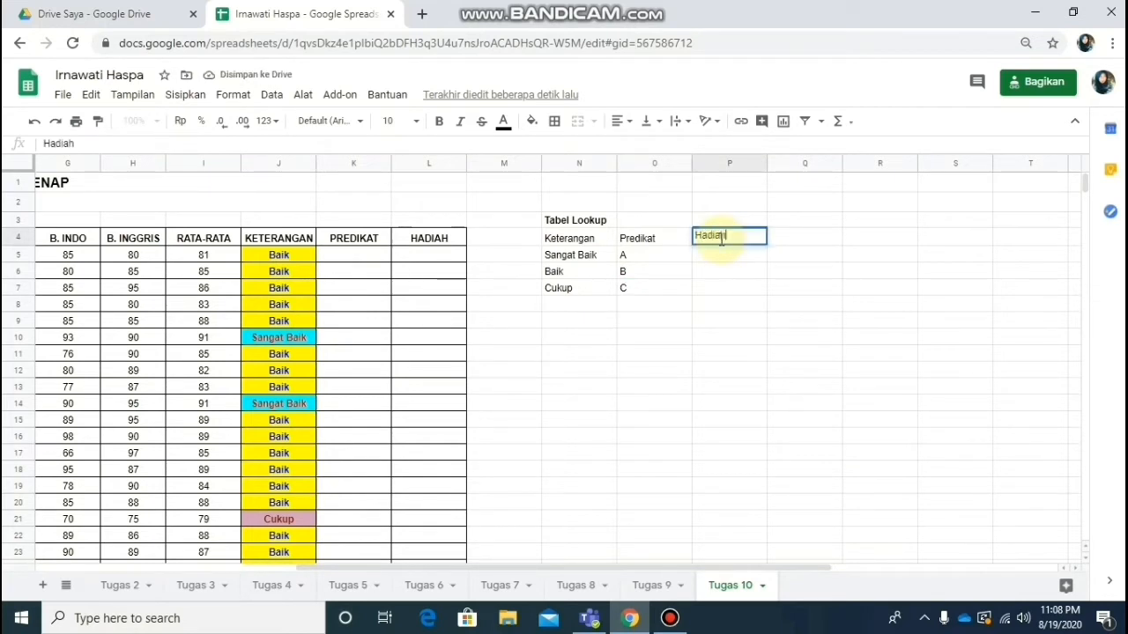
type("h")
left_click(715, 255)
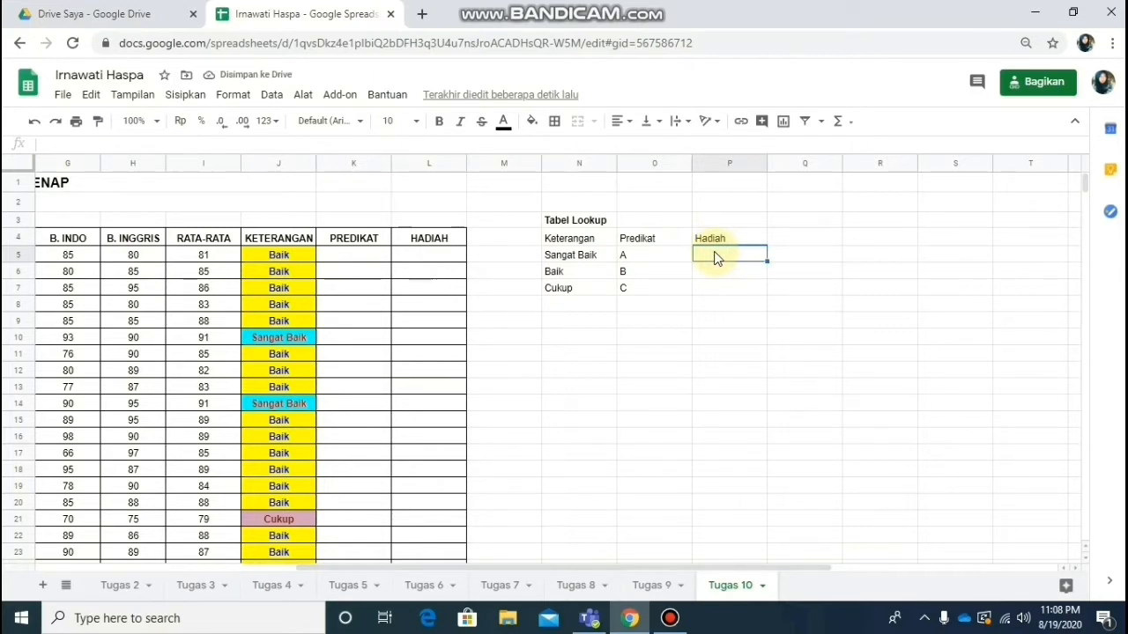
type("Seput")
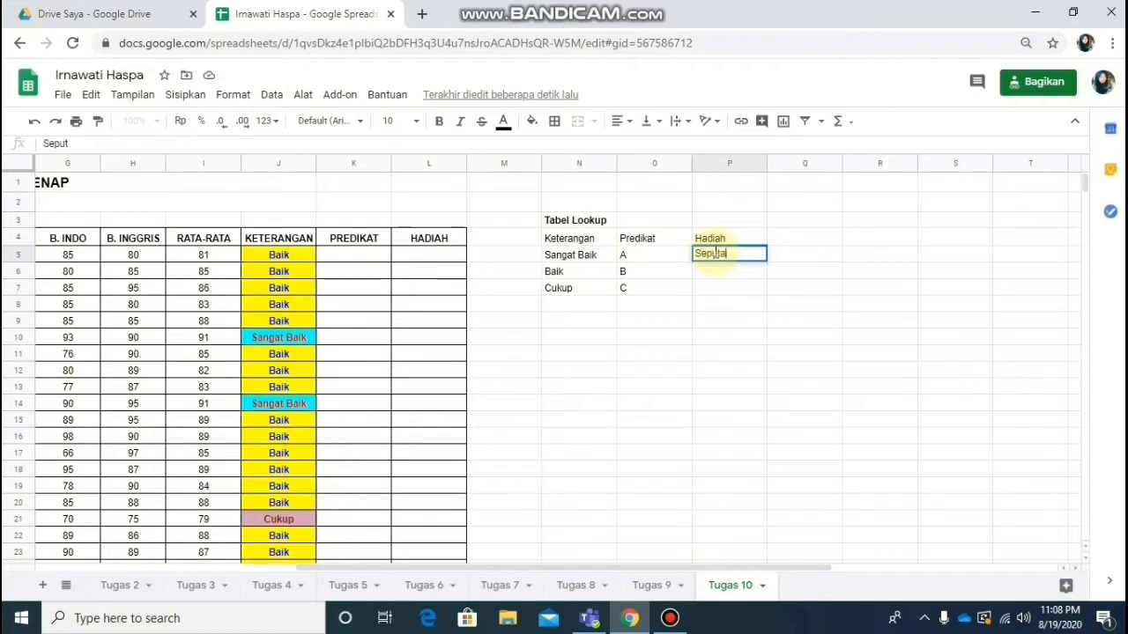
type("a")
key("BackSpace")
key("BackSpace")
key("Return")
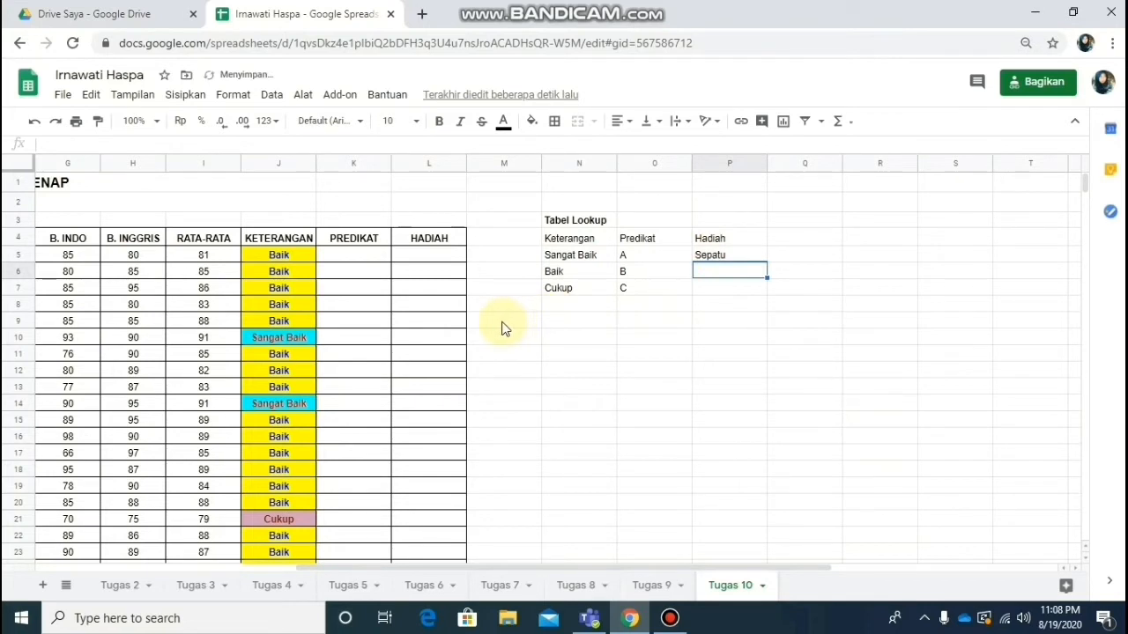
type("Tas")
key("Return")
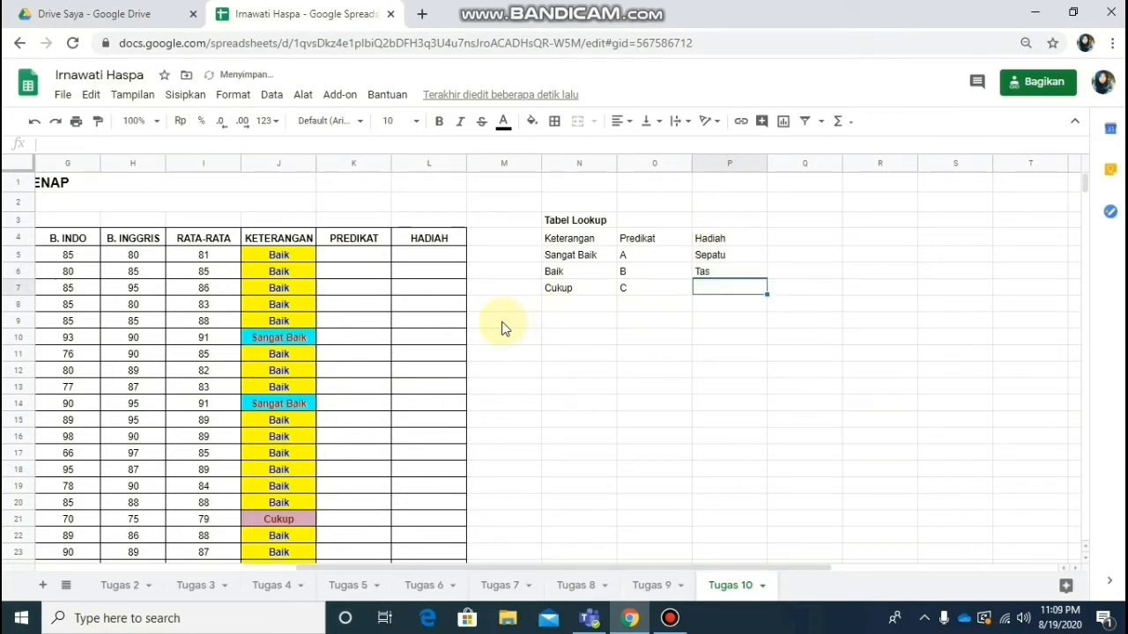
type("Tempat Pe")
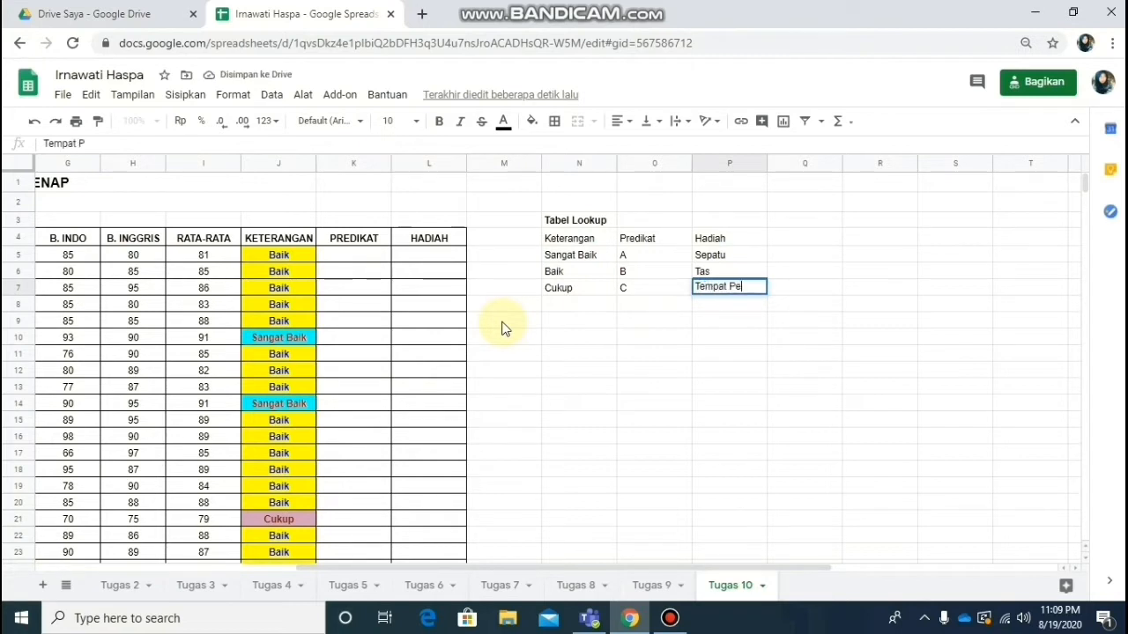
type("nsil")
key("Return")
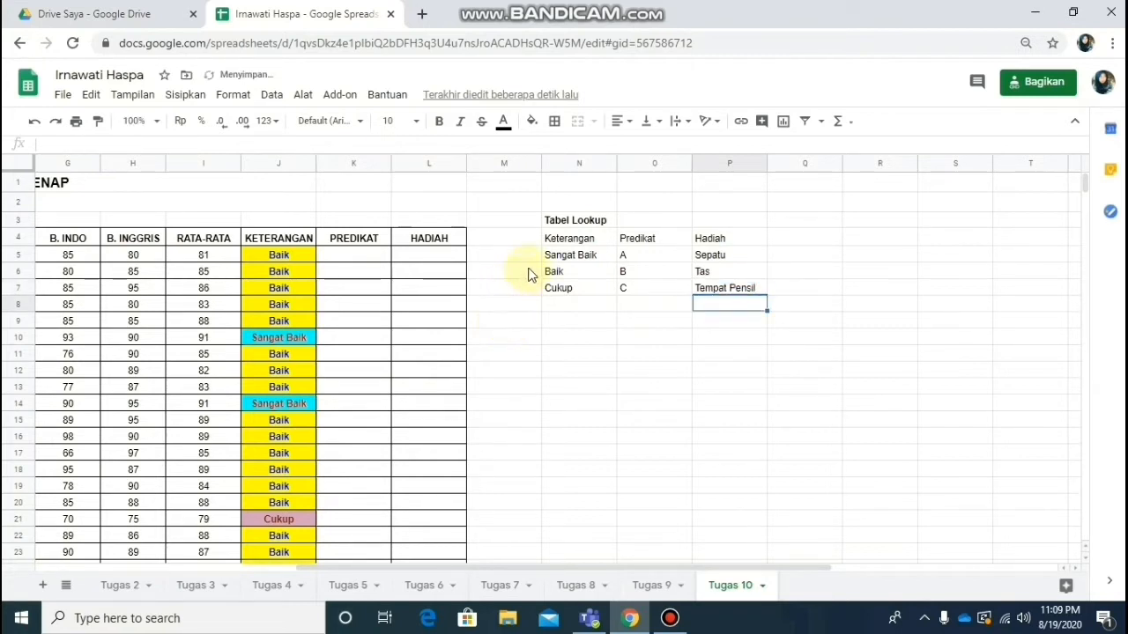
Step: Apply all borders to the lookup table N4:P7 and centre its contents horizontally
left_click(556, 247)
key("shift+Right")
key("shift+Right")
key("shift+Down")
key("shift+Down")
key("shift+Down")
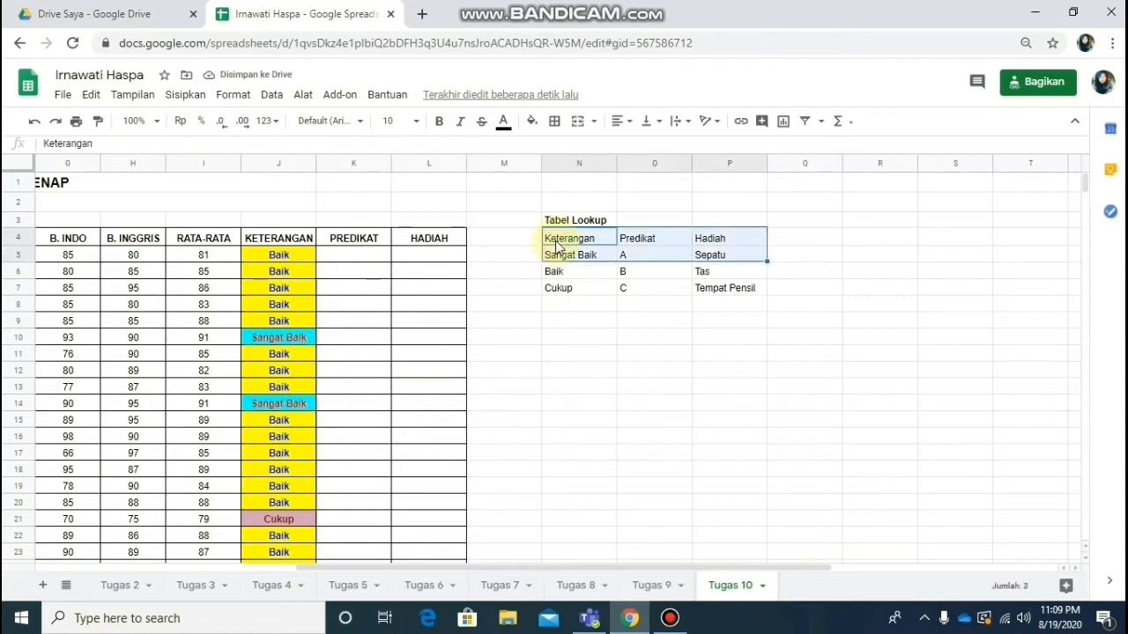
left_click(554, 123)
left_click(559, 149)
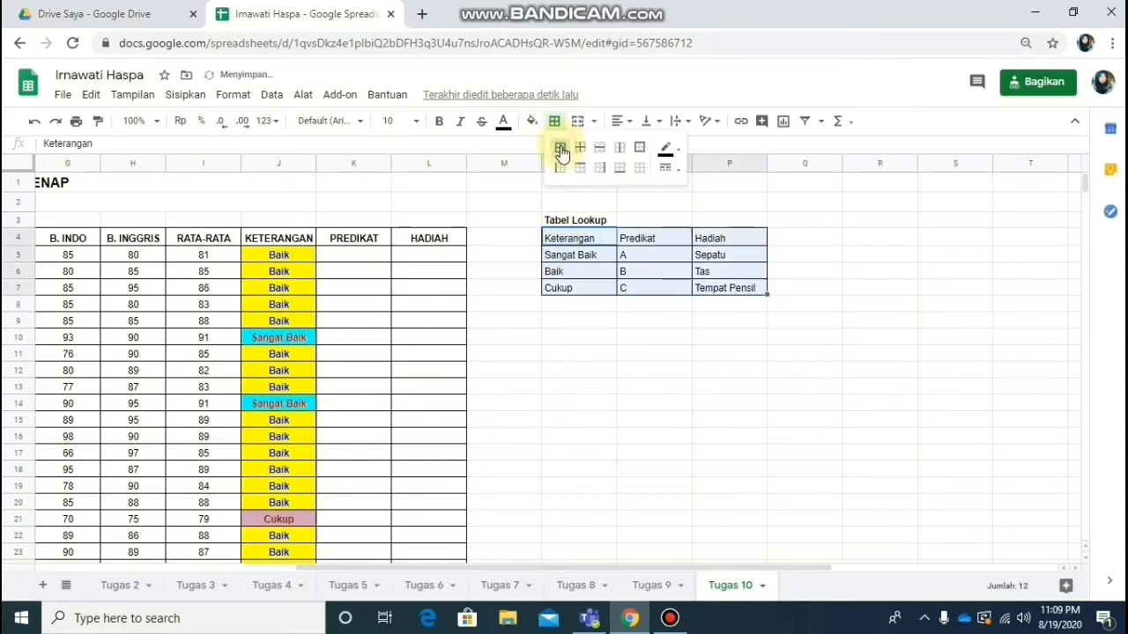
left_click(620, 130)
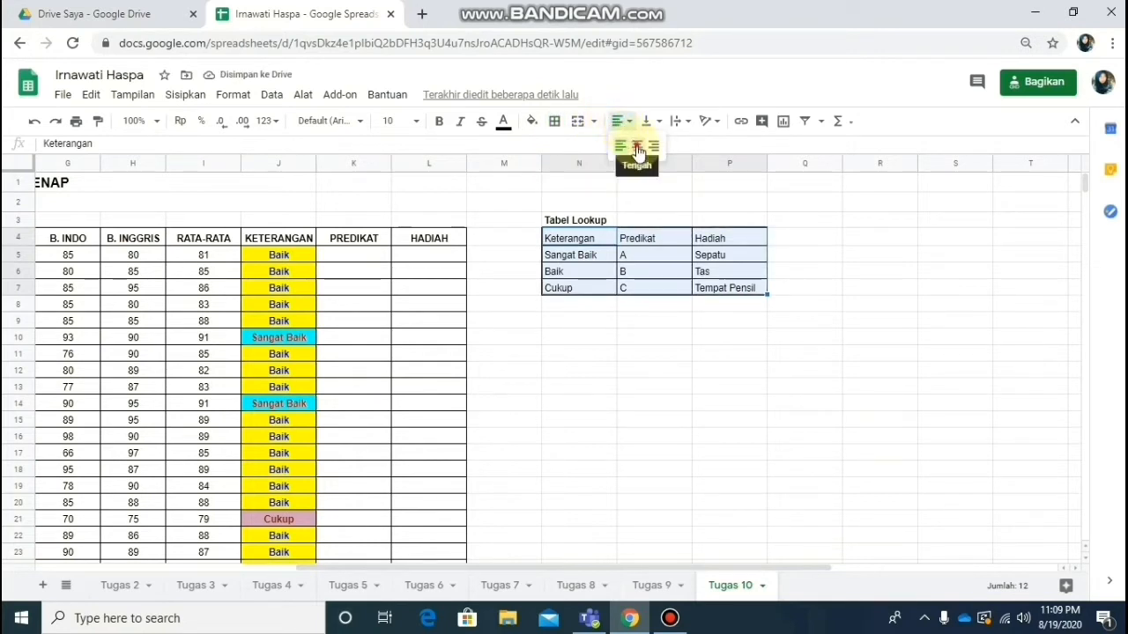
left_click(638, 146)
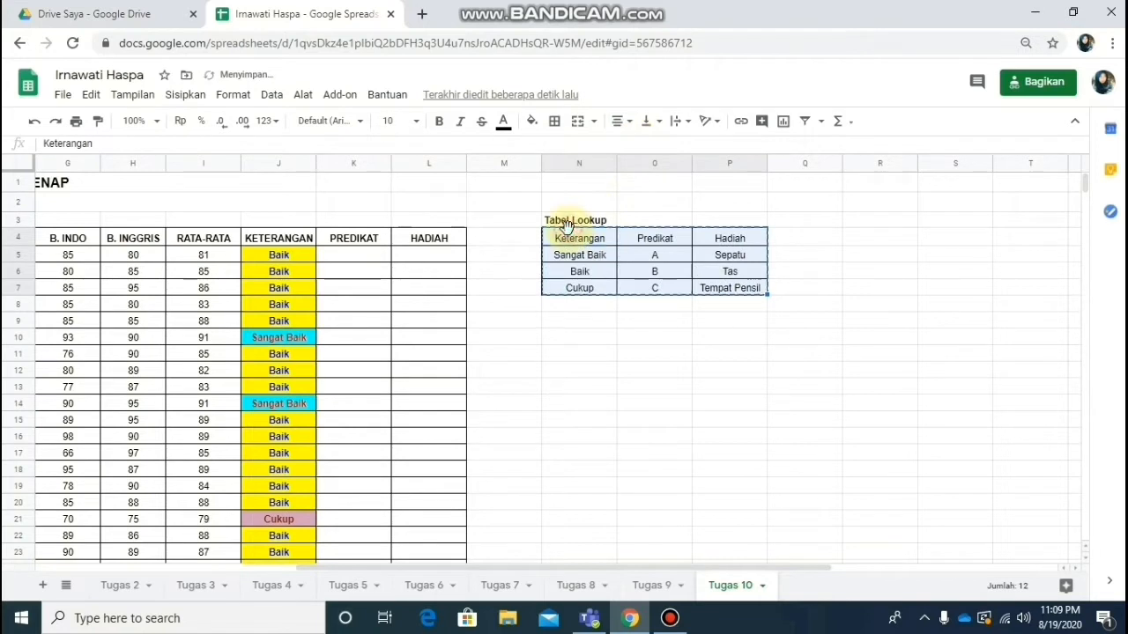
Step: Make the lookup table headers Keterangan, Predikat and Hadiah in N4:P4 bold
left_click_drag(557, 245, 730, 240)
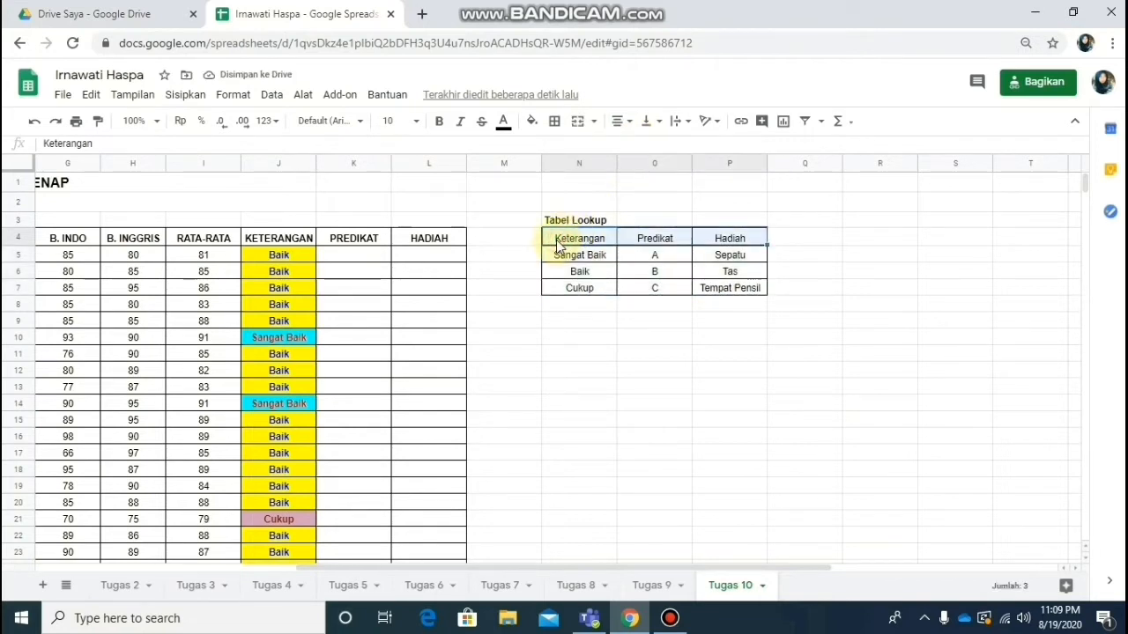
left_click(440, 125)
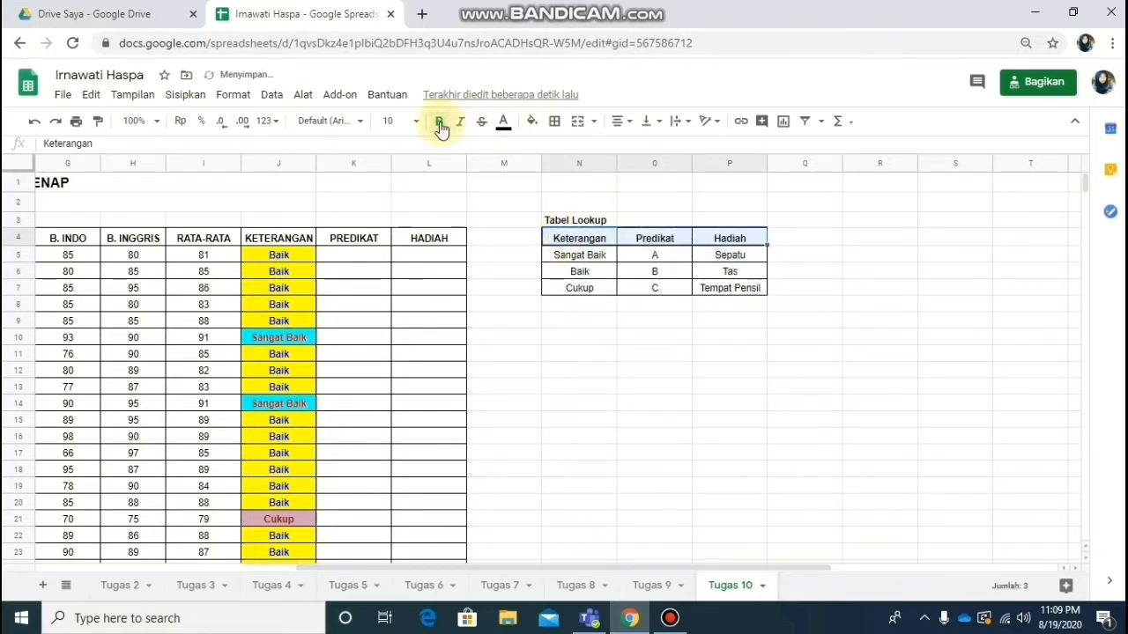
left_click(714, 354)
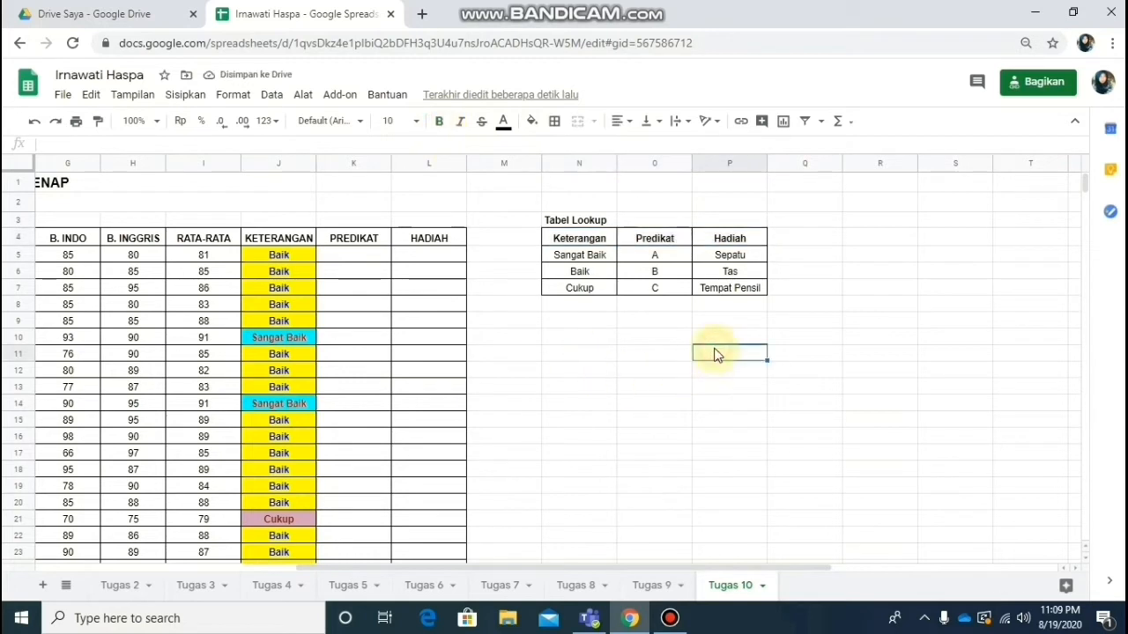
Step: Start a VLOOKUP formula in K5 under PREDIKAT, with J5 as the search key and N5:P7 as the range
left_click(374, 261)
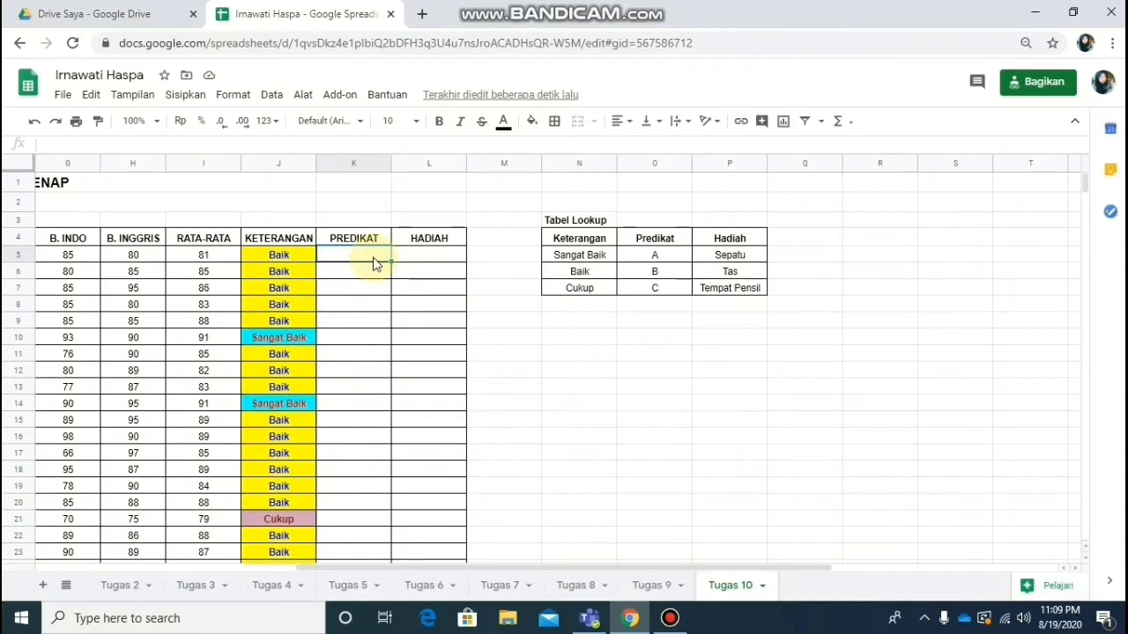
type("=")
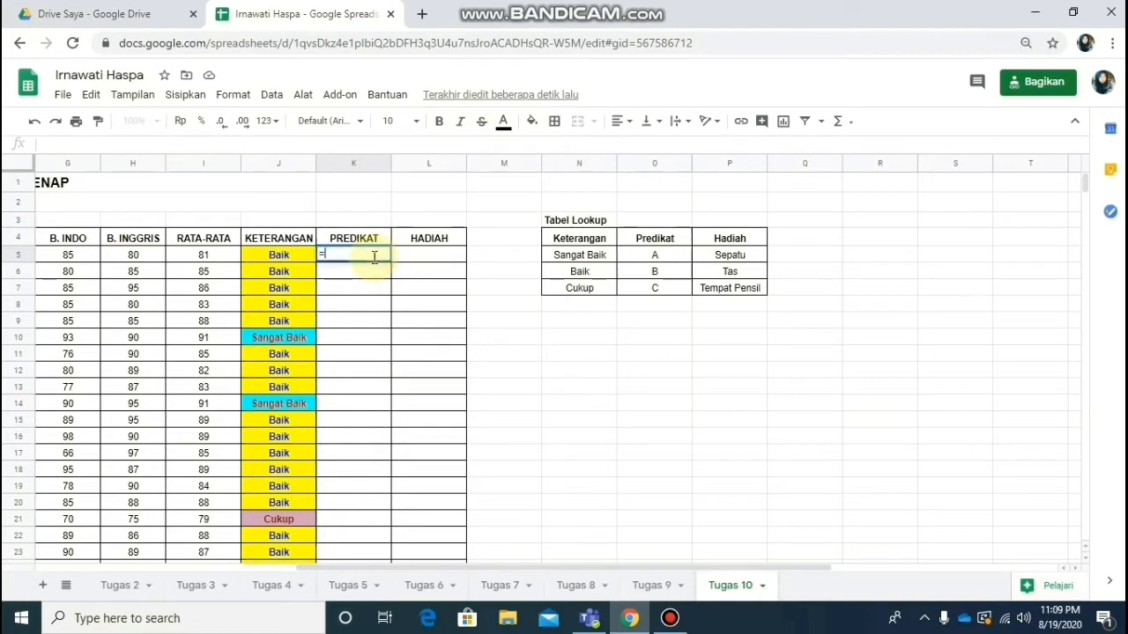
type("Vloo")
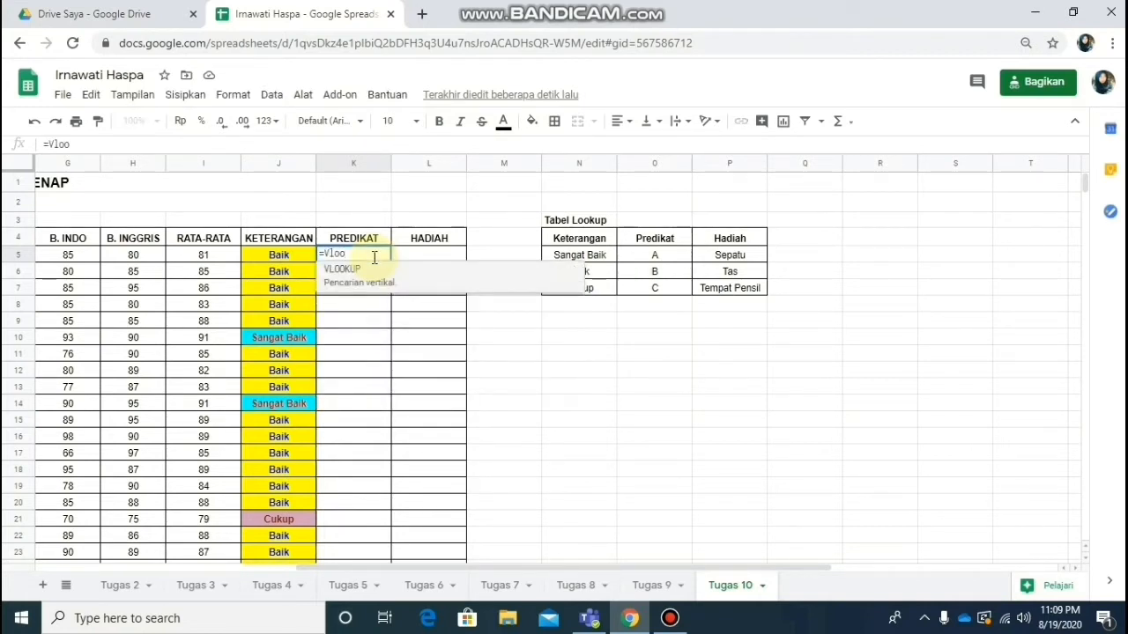
type("k")
left_click(358, 270)
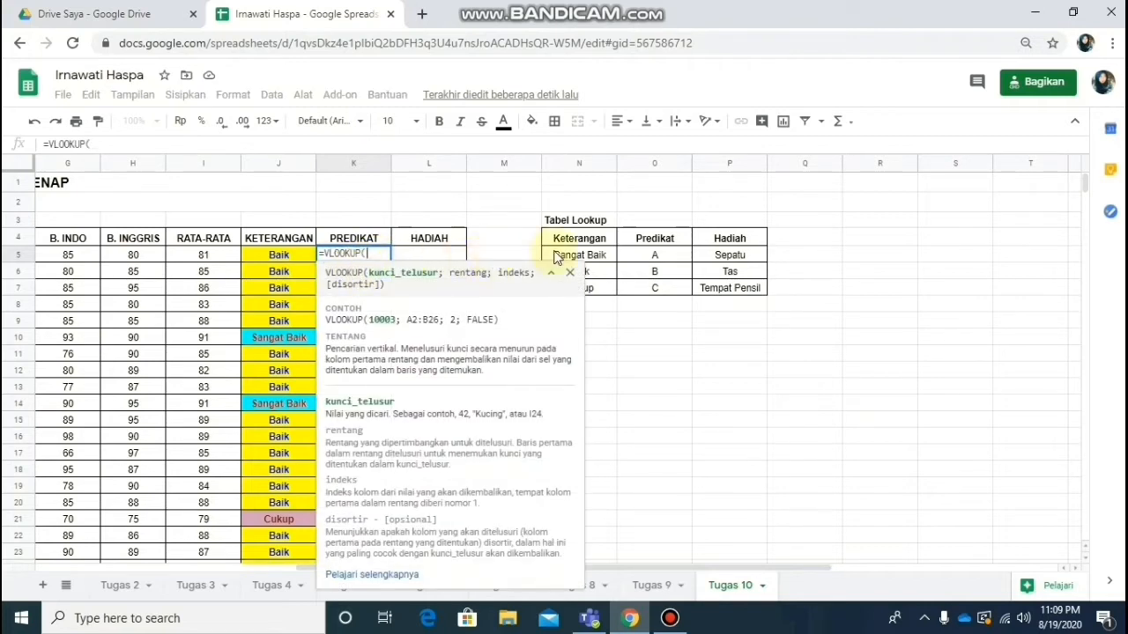
left_click(276, 256)
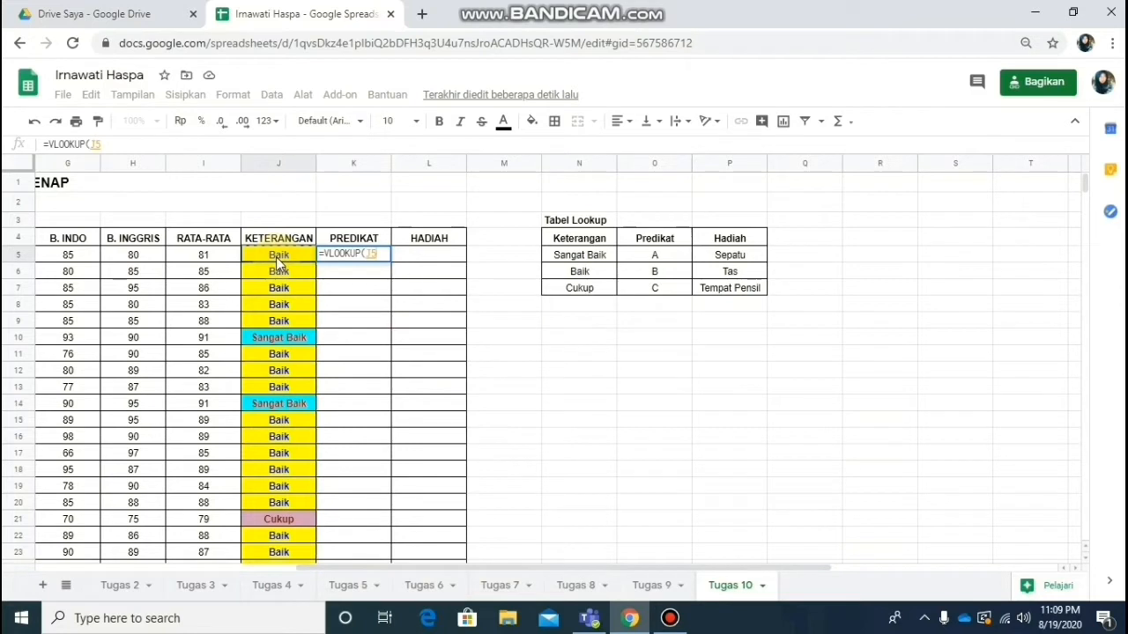
type(";")
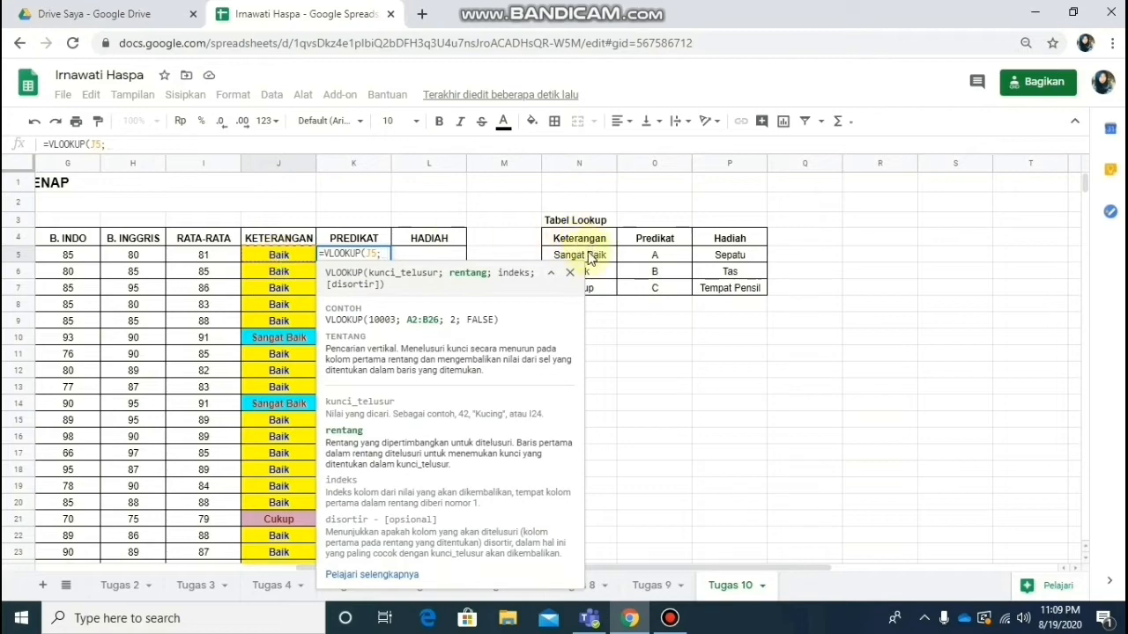
left_click_drag(588, 255, 736, 300)
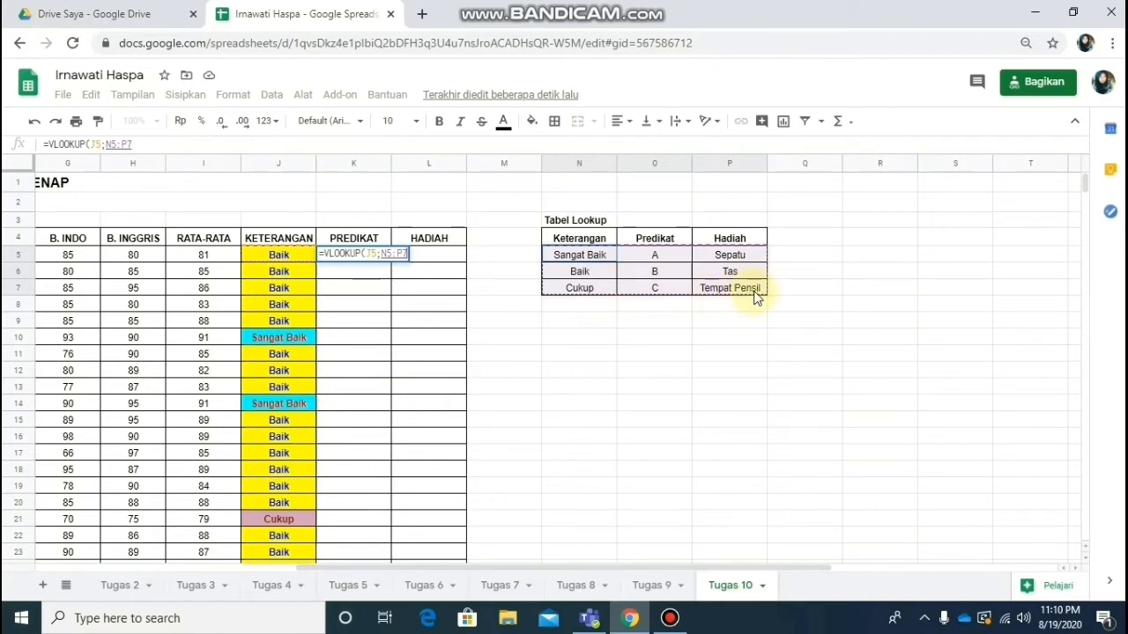
left_click_drag(755, 298, 755, 298)
Step: Make the lookup range in the K5 formula absolute as $N$5:$P$7
left_click(383, 255)
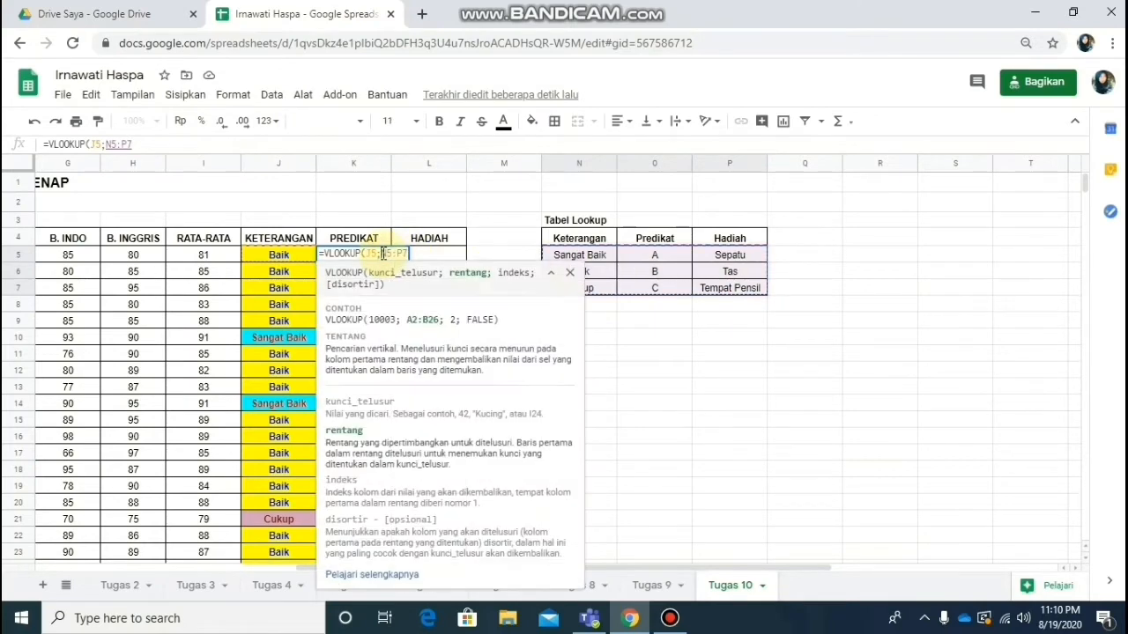
type("$")
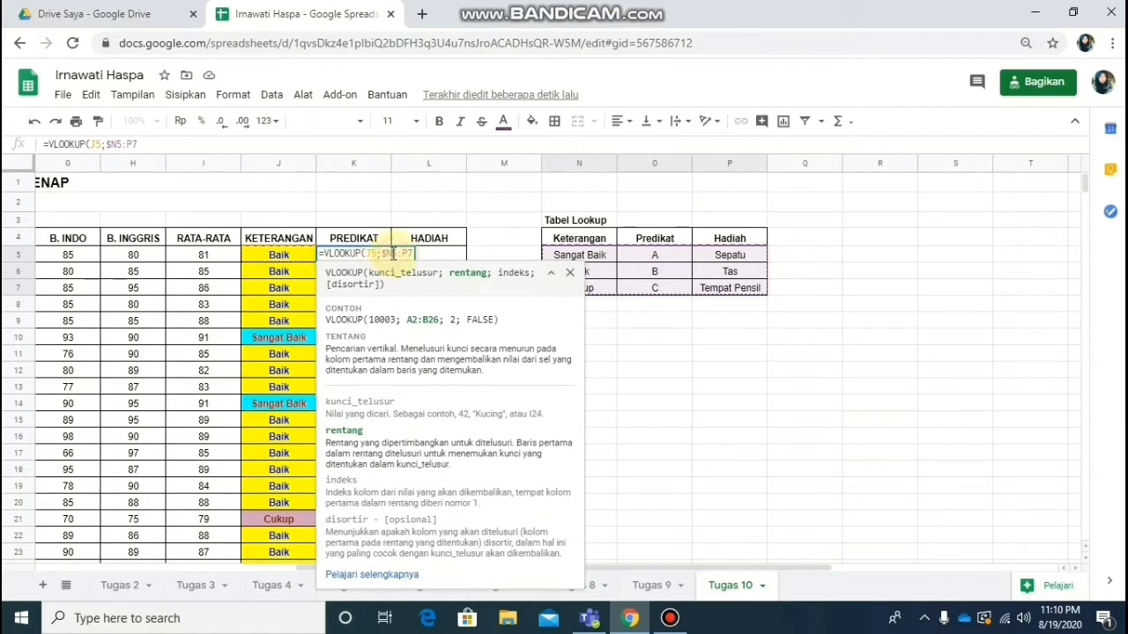
left_click(393, 254)
type("$")
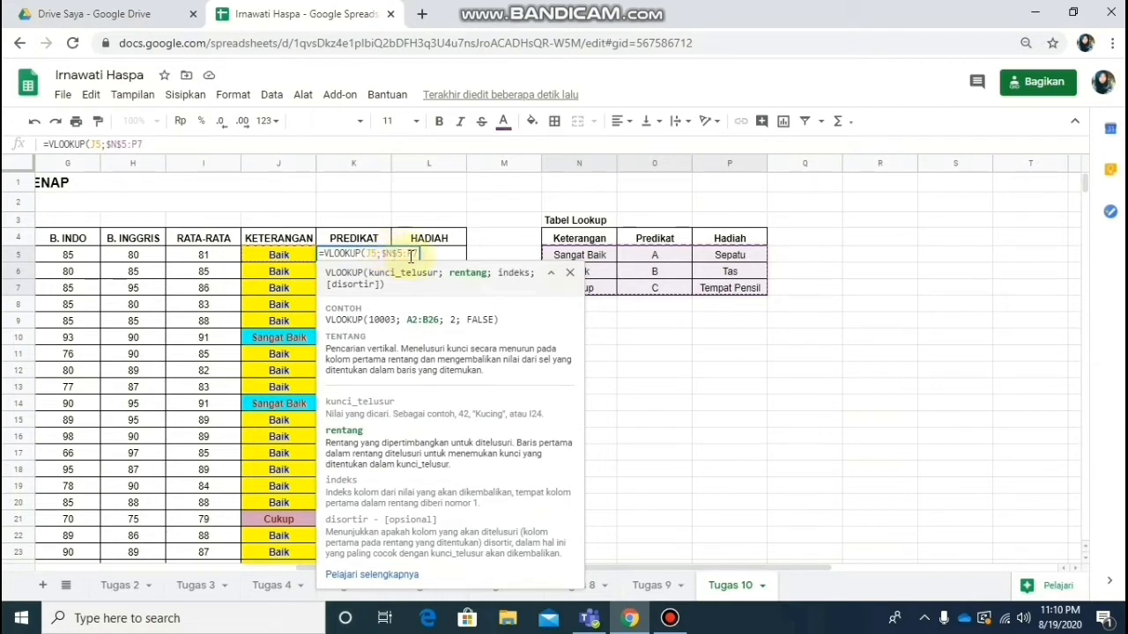
left_click(410, 254)
type("$P$")
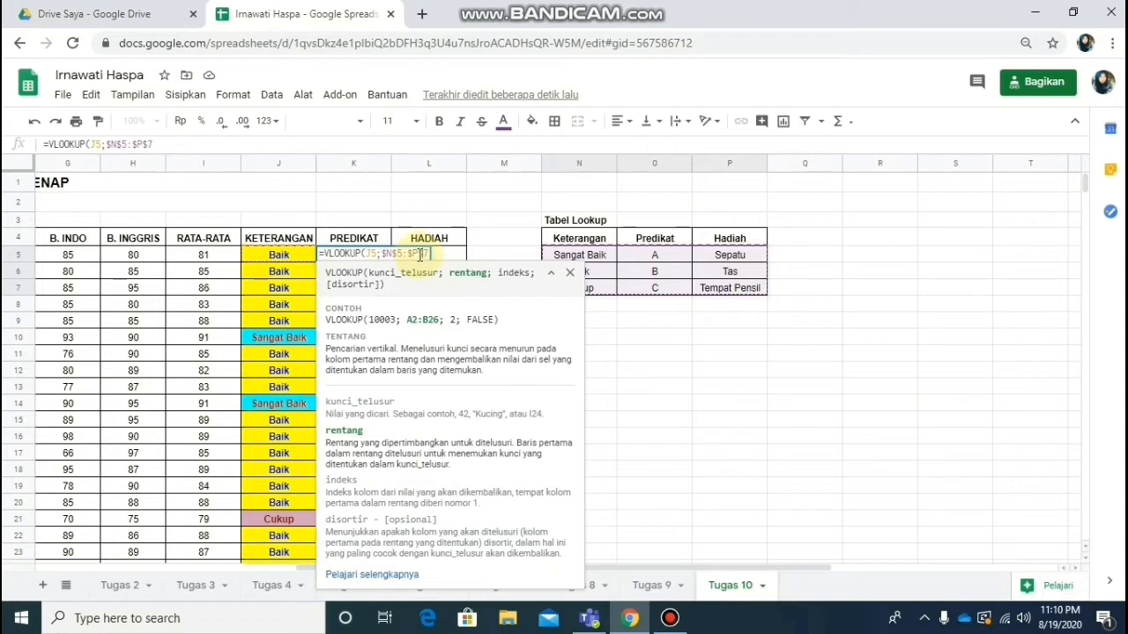
left_click(420, 255)
type("$7;")
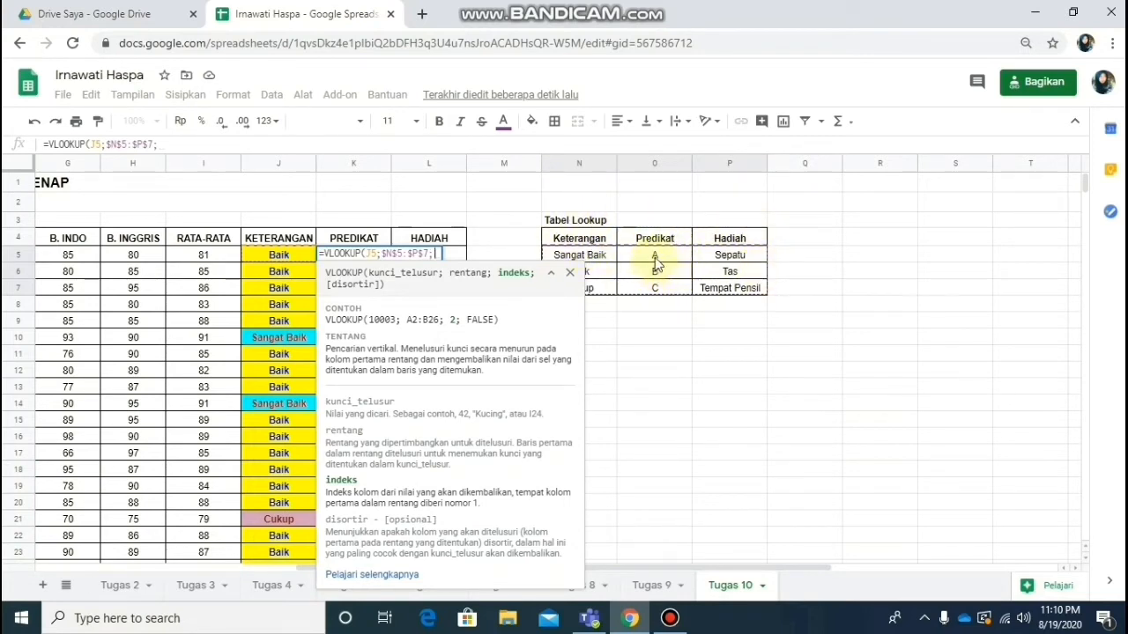
Step: Complete the K5 VLOOKUP formula with column index 2 and False for an exact match
type("2")
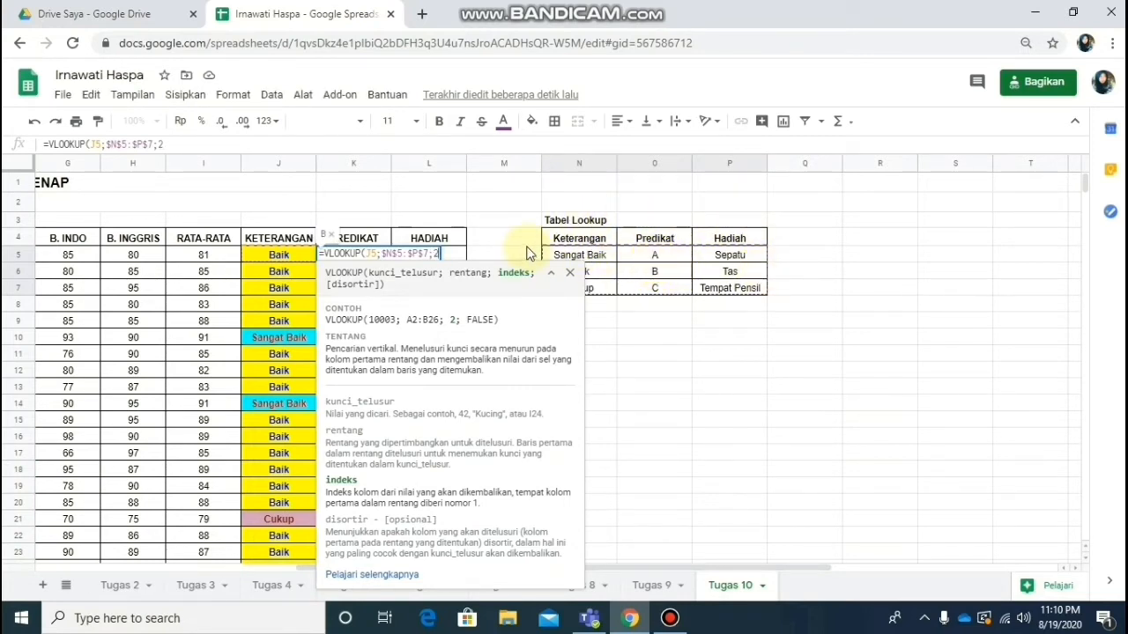
type(";")
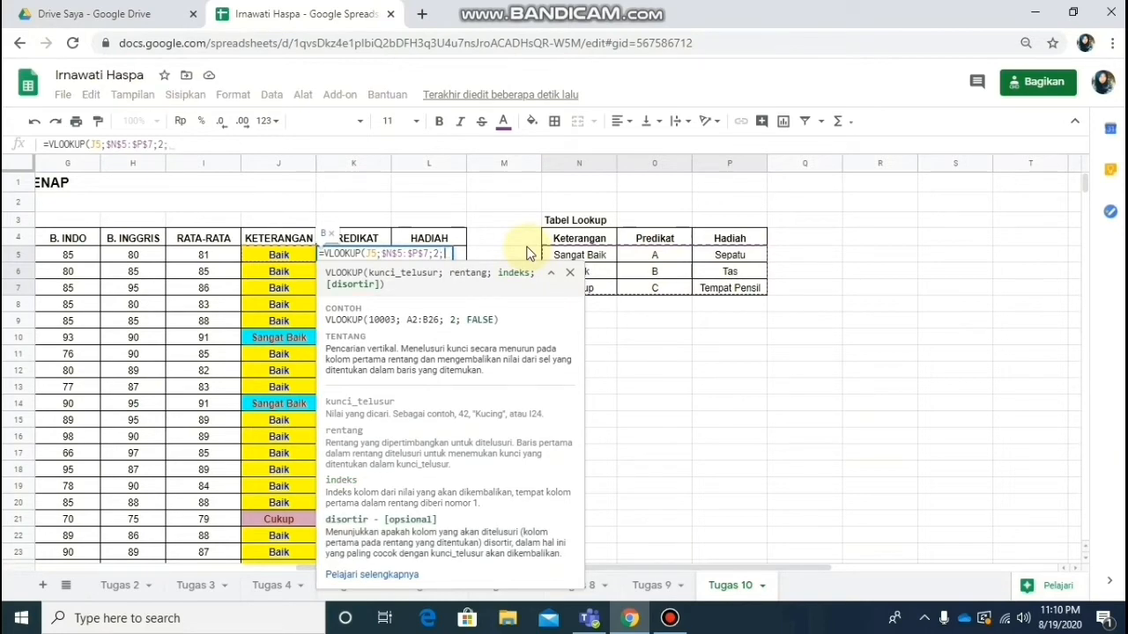
type("False")
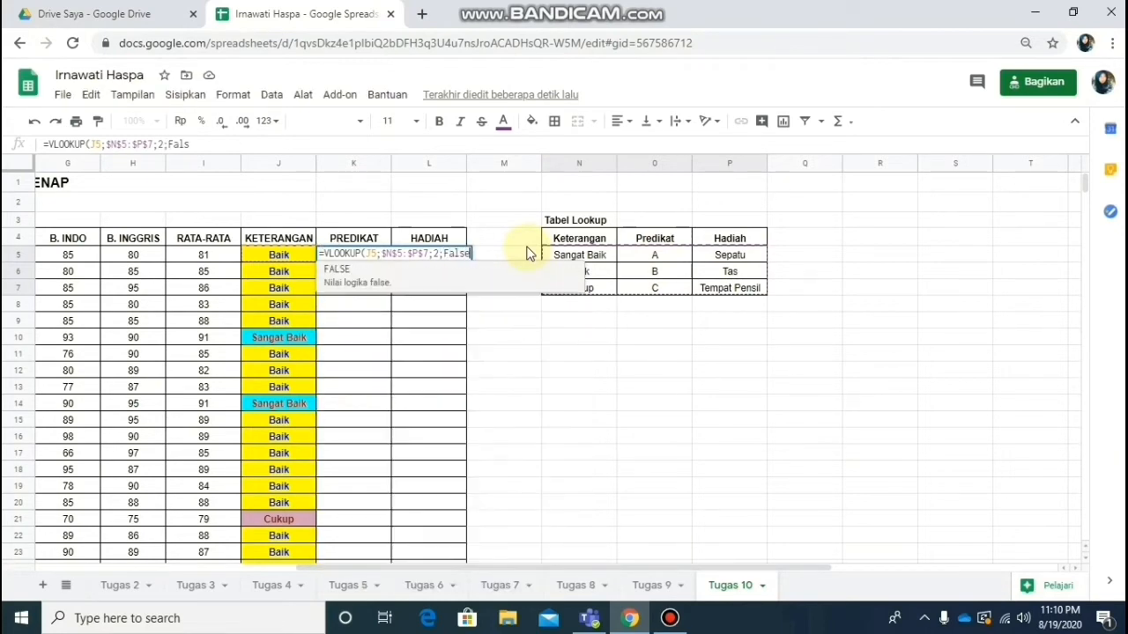
type(")")
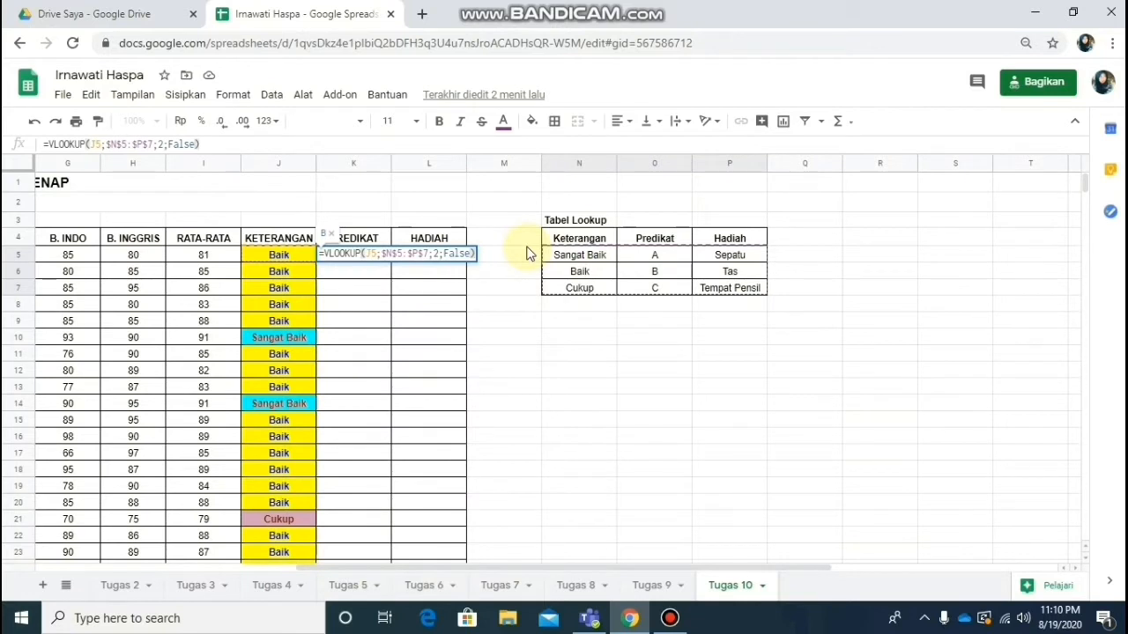
key("Return")
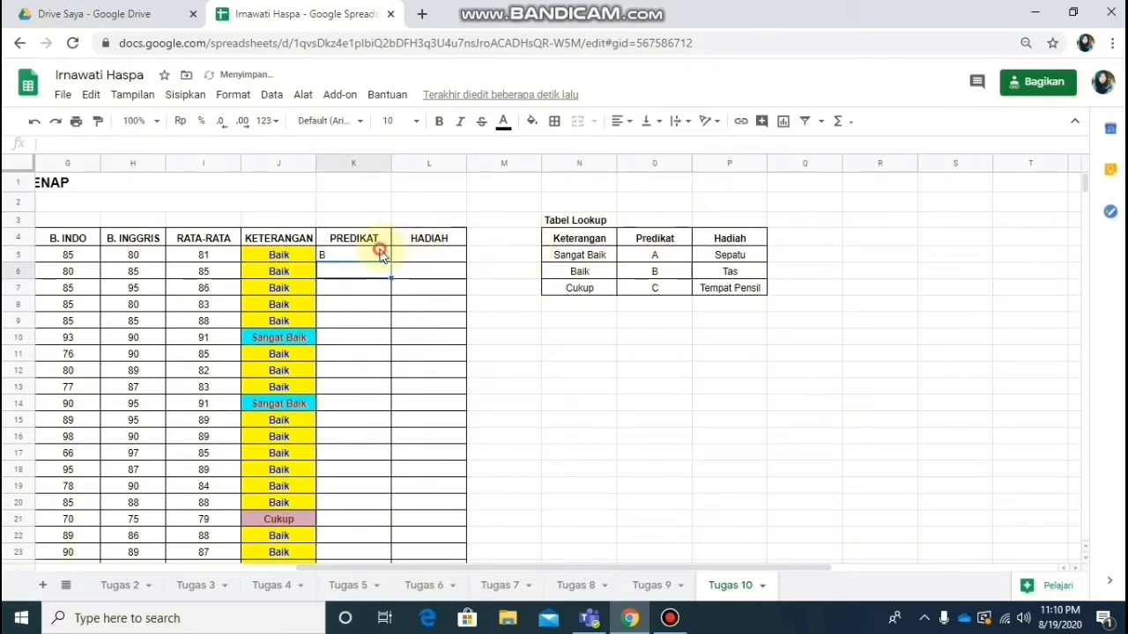
left_click(380, 255)
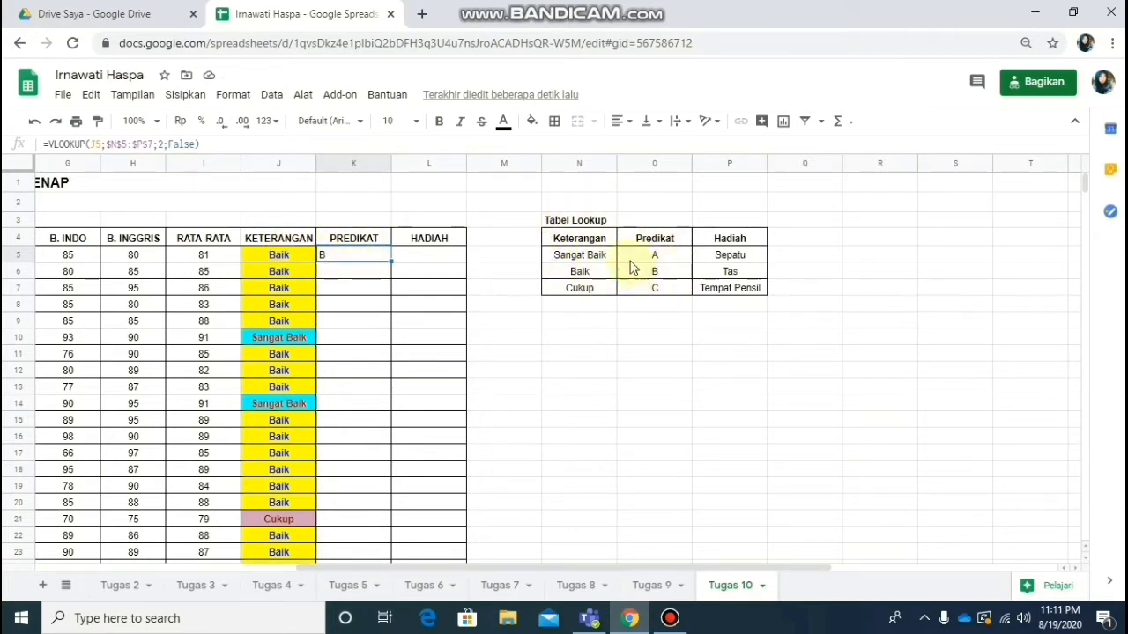
Step: Start a VLOOKUP formula in L5 under HADIAH, with J5 as the search key and N5:P7 as the range
left_click(424, 257)
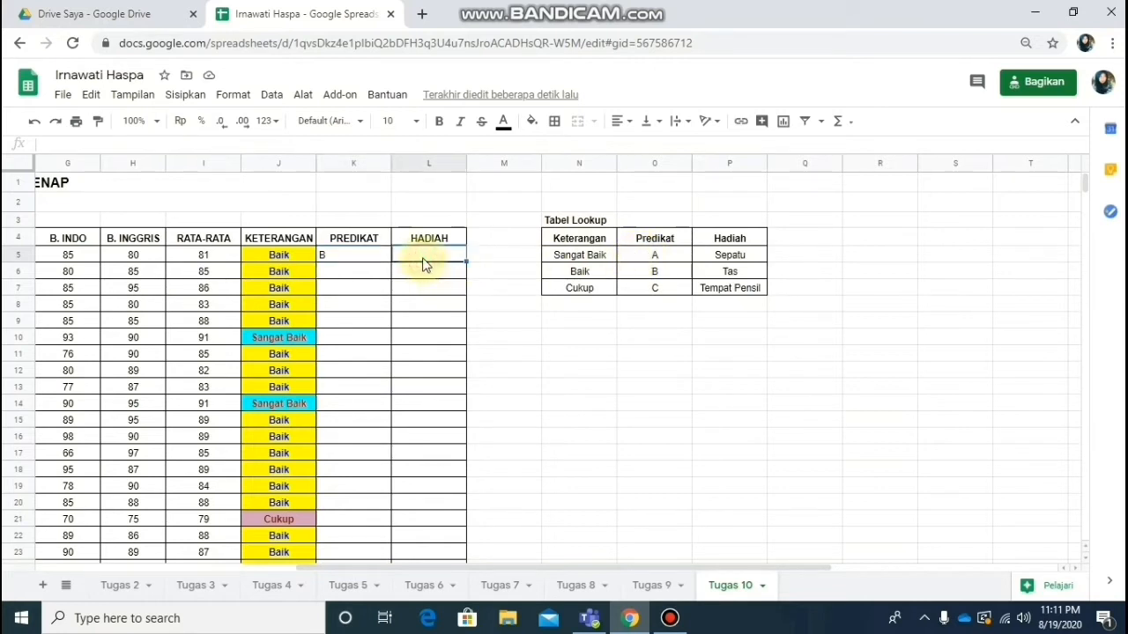
type("=")
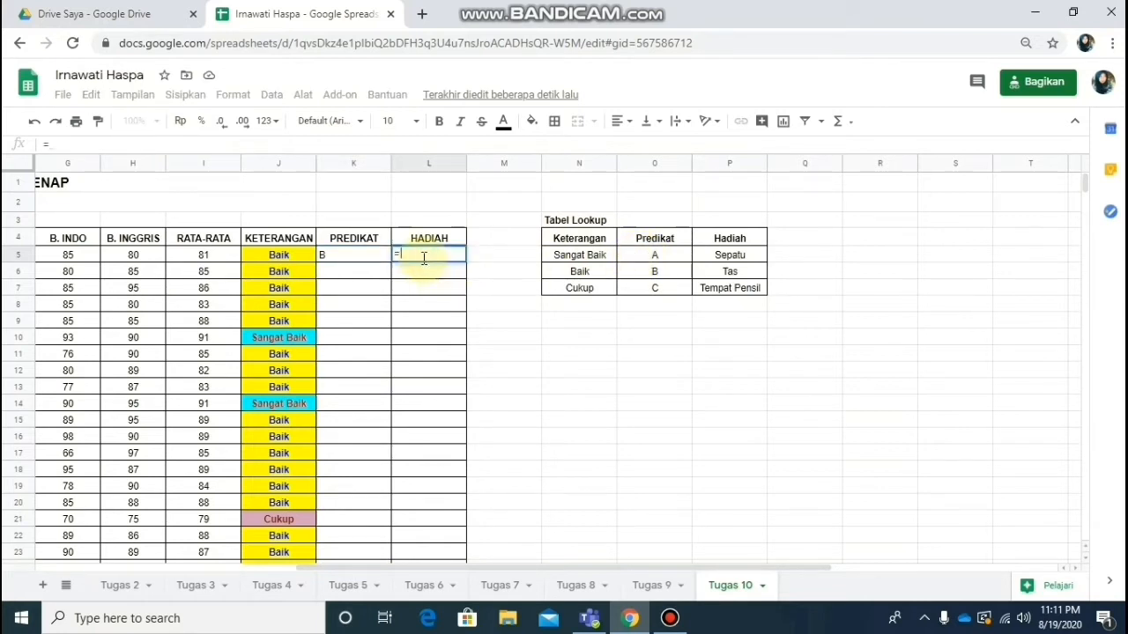
type("V")
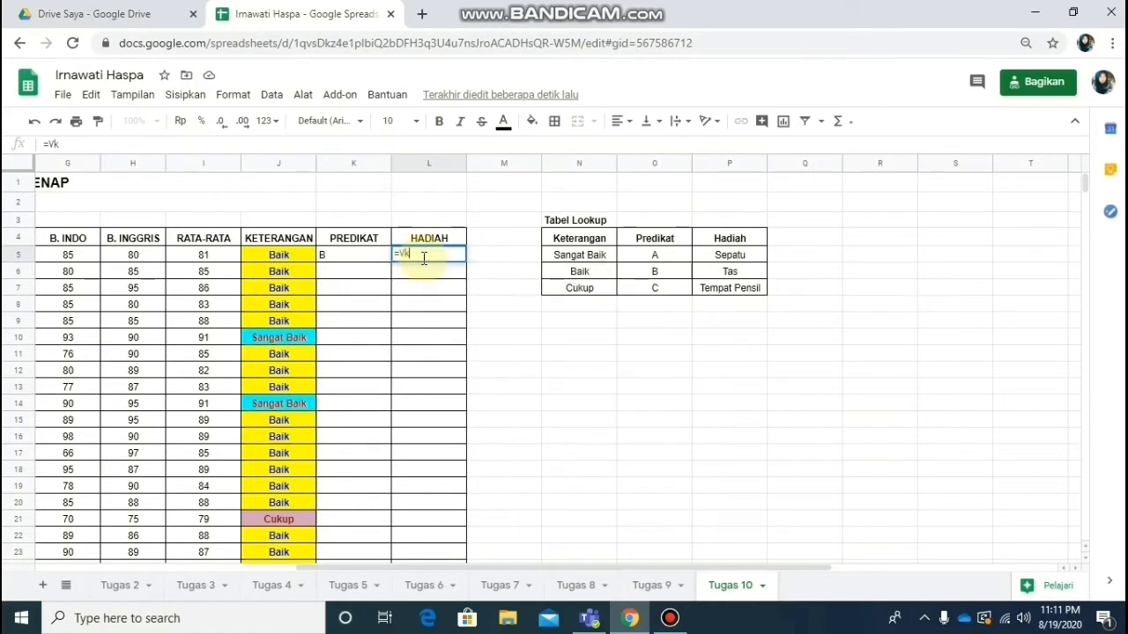
type("lo")
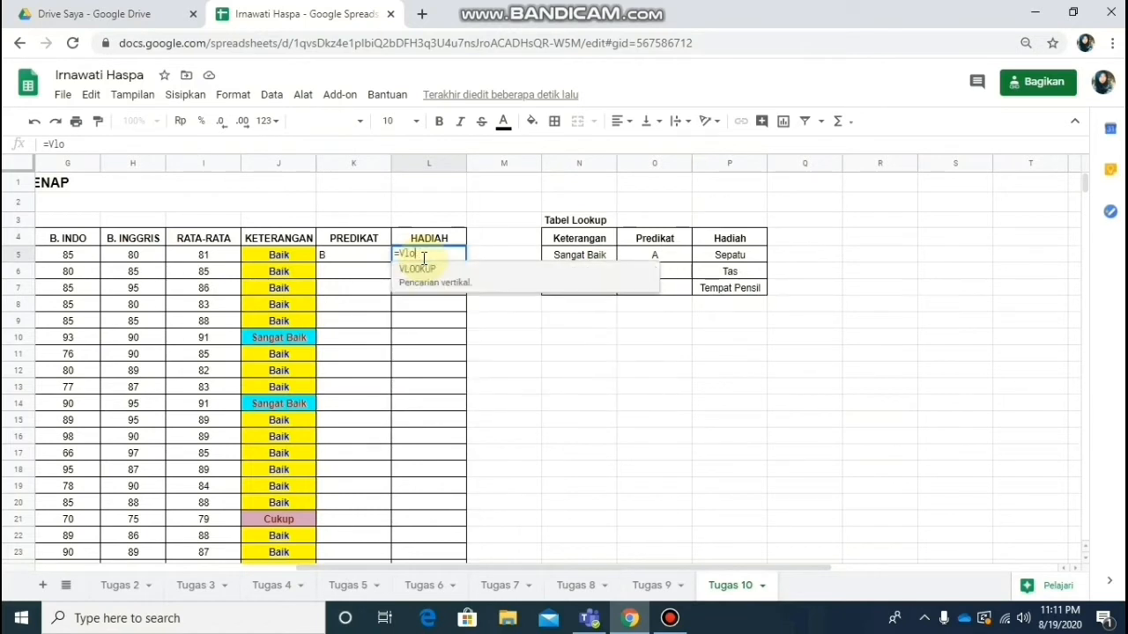
type("okup(")
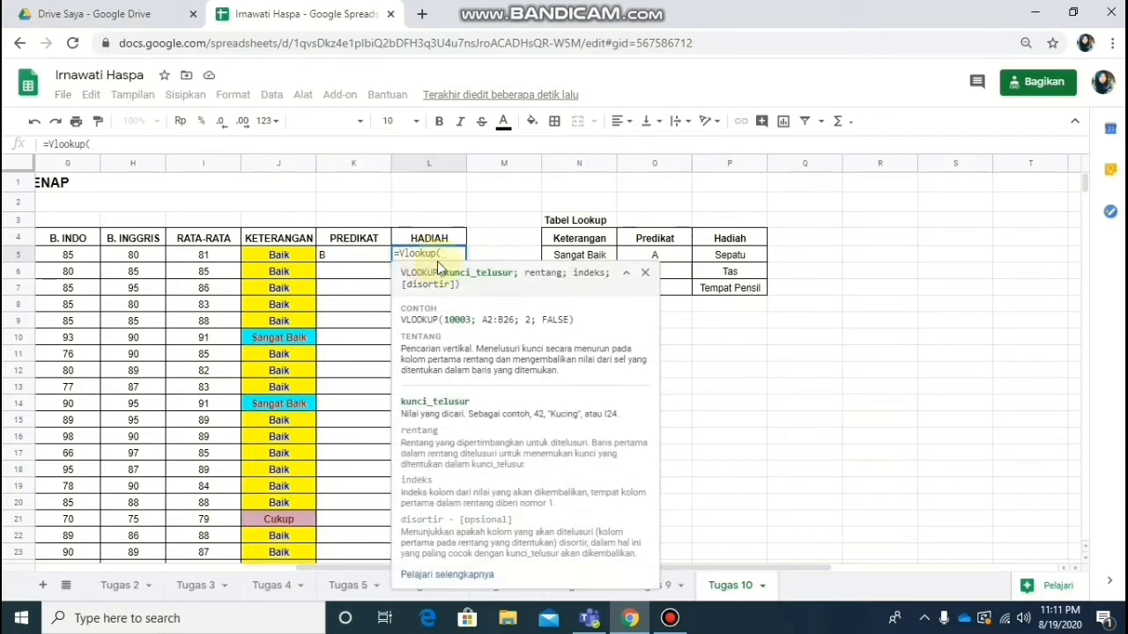
left_click(278, 257)
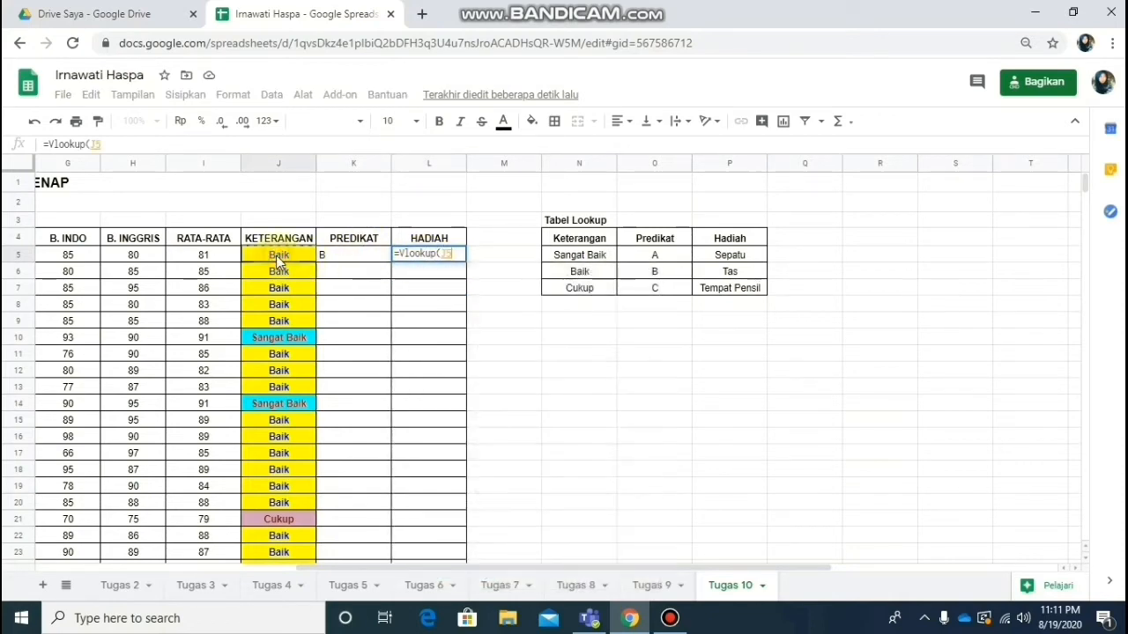
type(";")
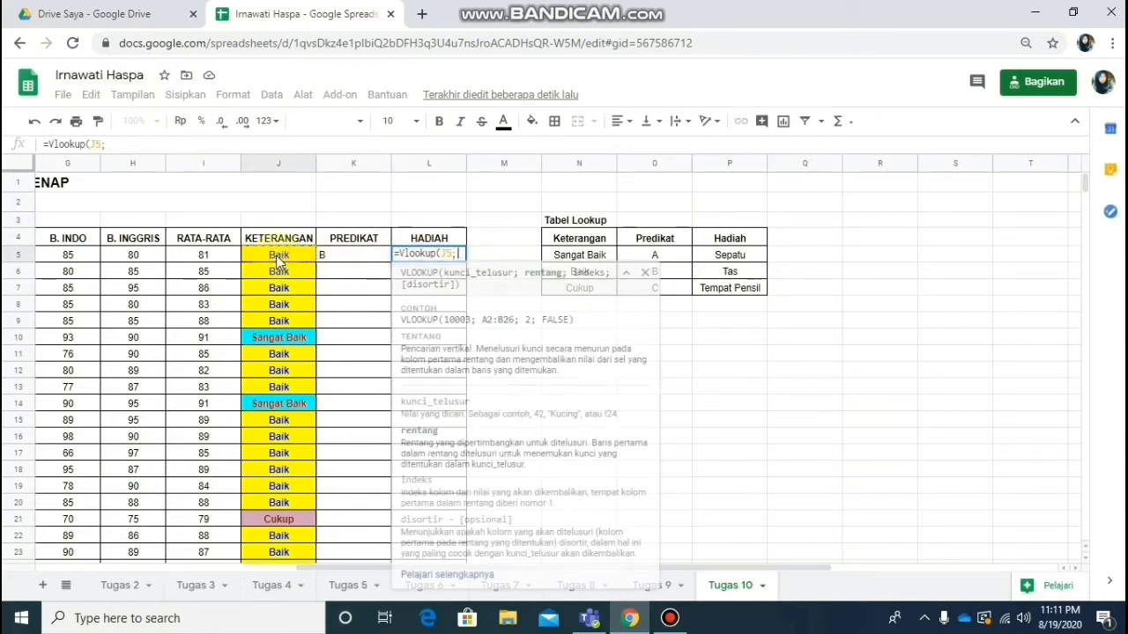
left_click_drag(569, 258, 727, 296)
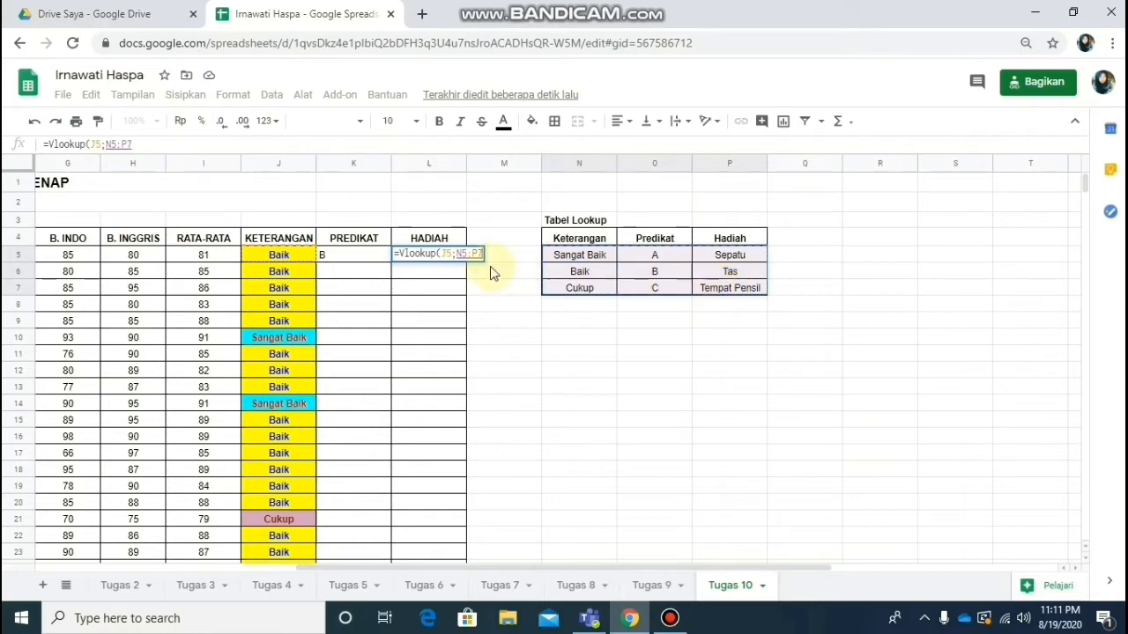
Step: Make the lookup range in the L5 formula absolute as $N$5:$P$7
left_click(458, 253)
type("$")
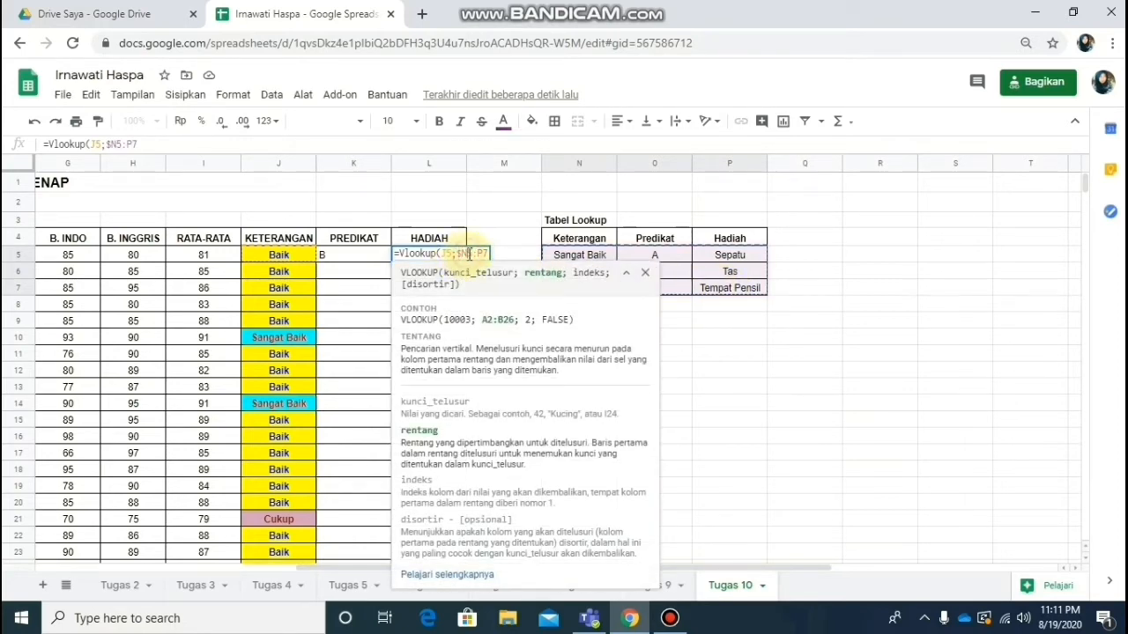
left_click(469, 254)
type("$")
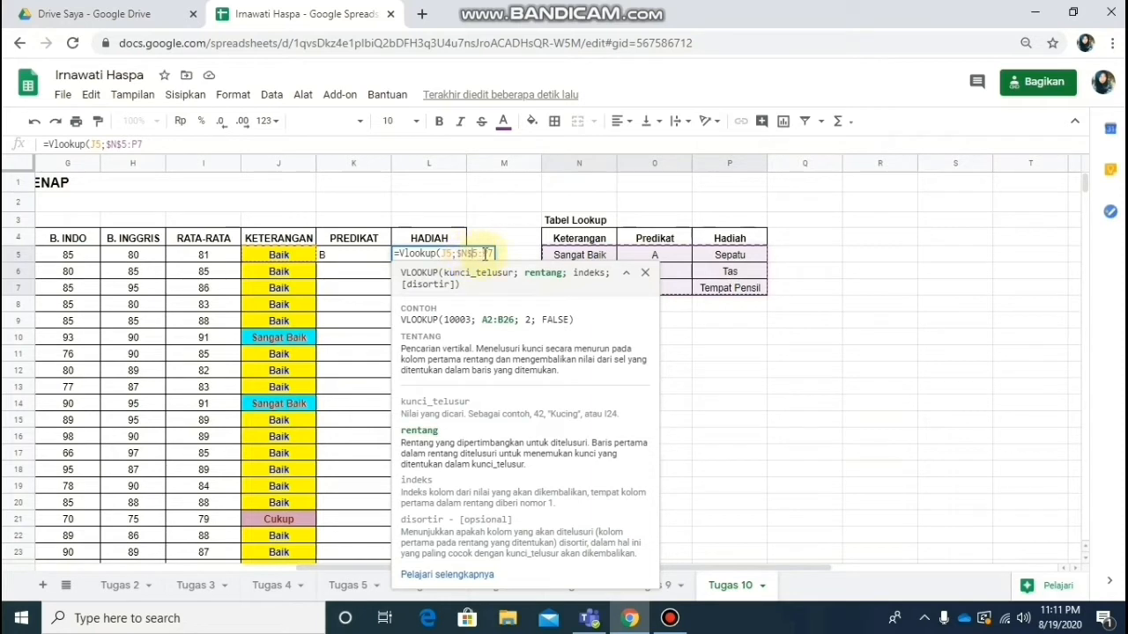
left_click(485, 254)
type("$")
left_click(494, 254)
type("$P$")
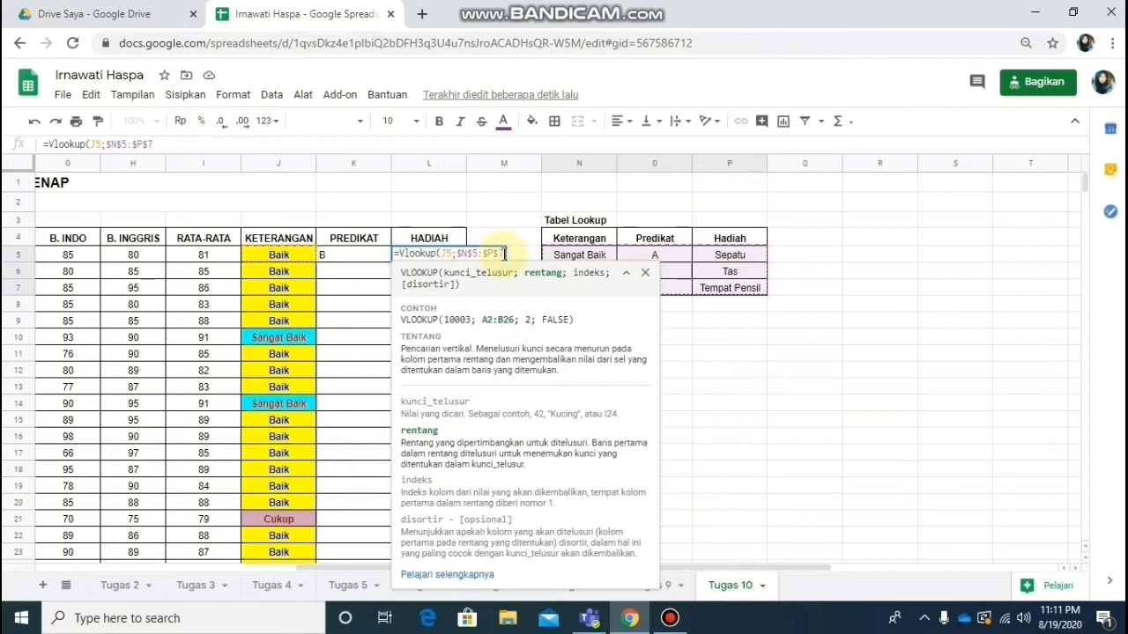
Step: Complete the L5 VLOOKUP formula with column index 3 and false for an exact match
type(";")
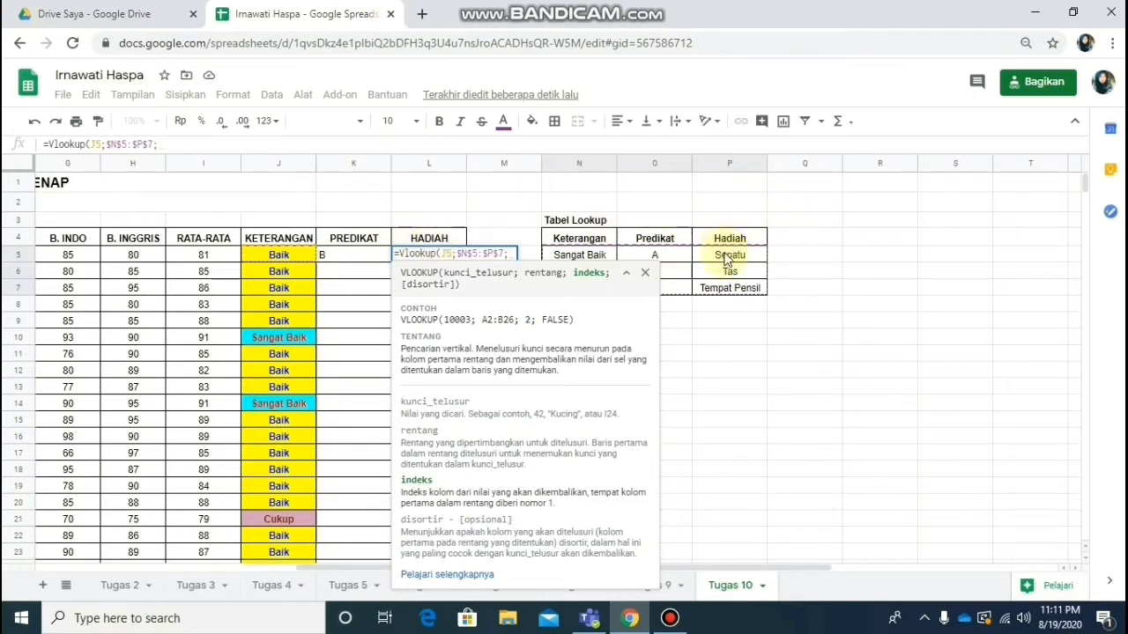
type("3")
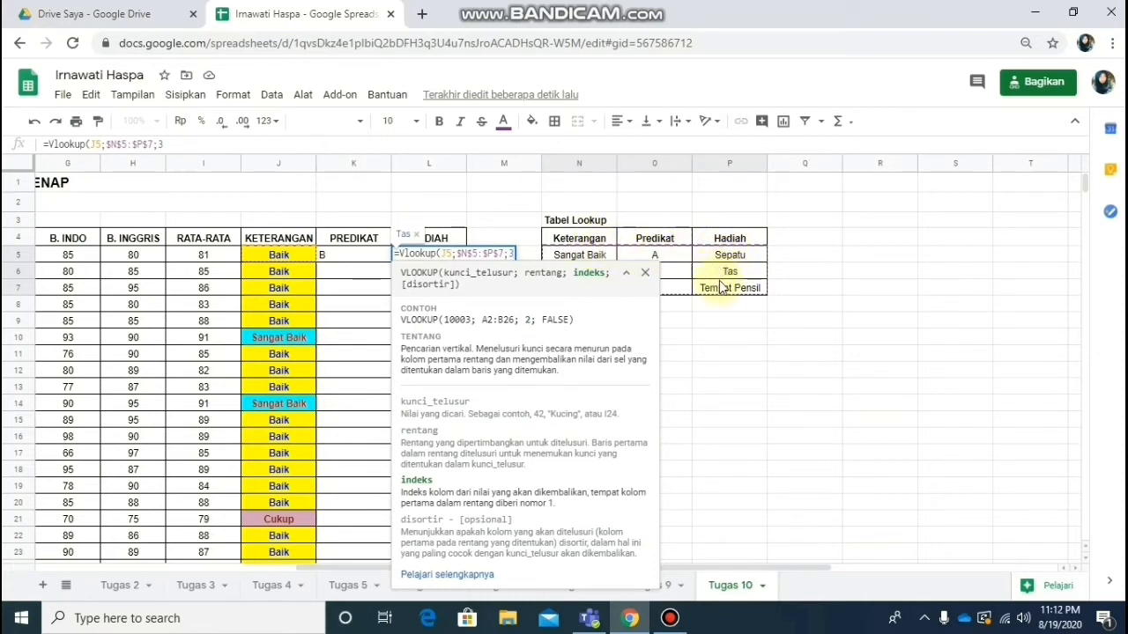
type(";")
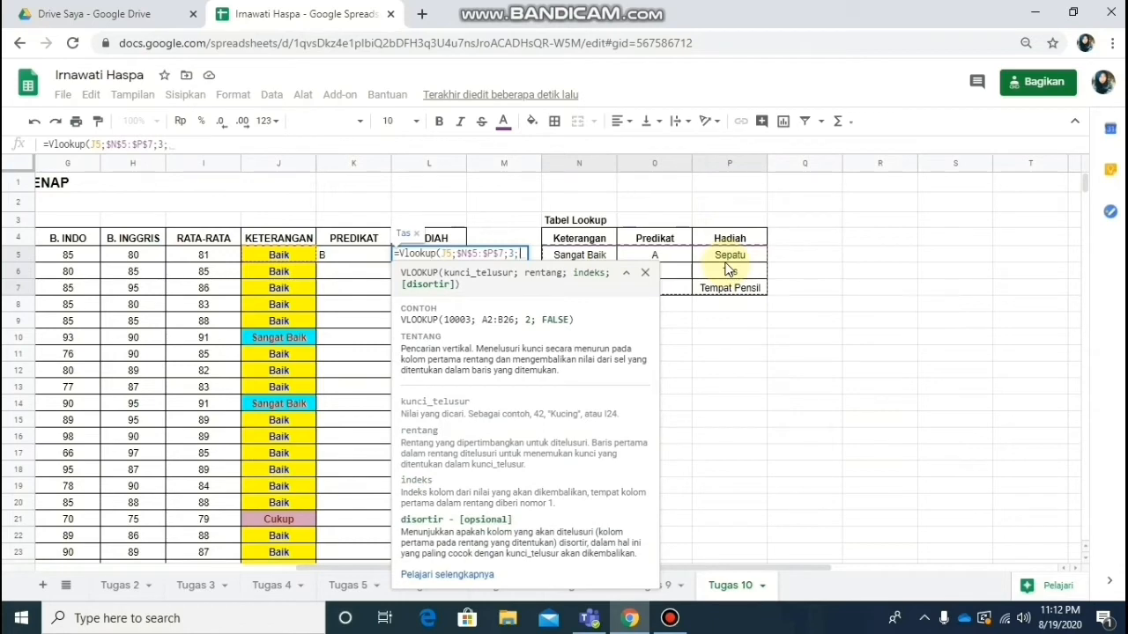
type("false)")
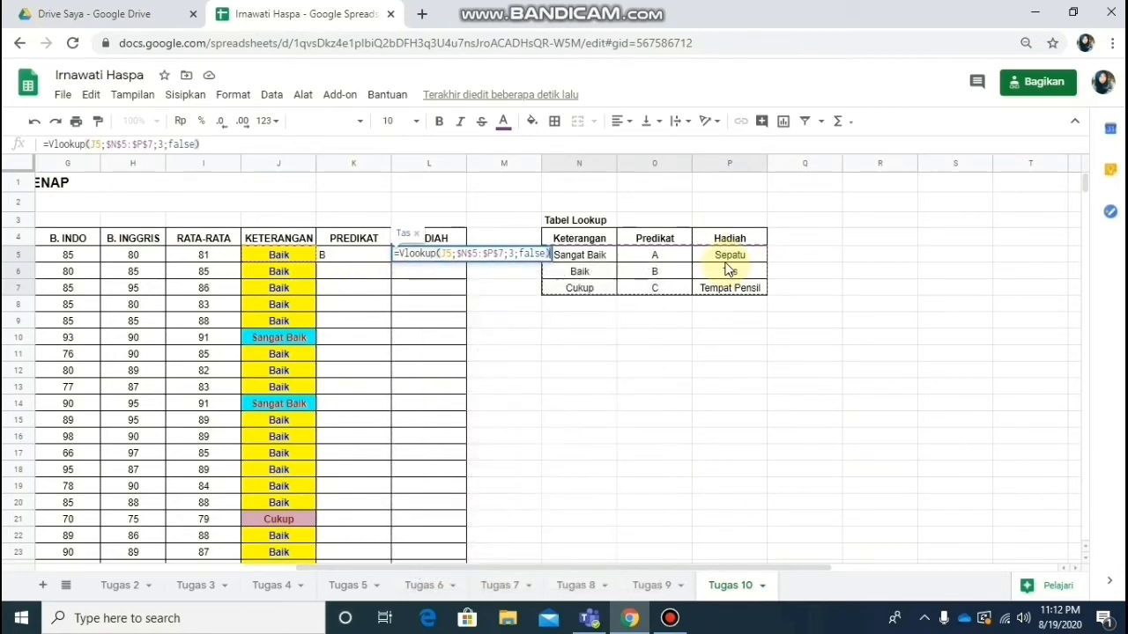
key("Return")
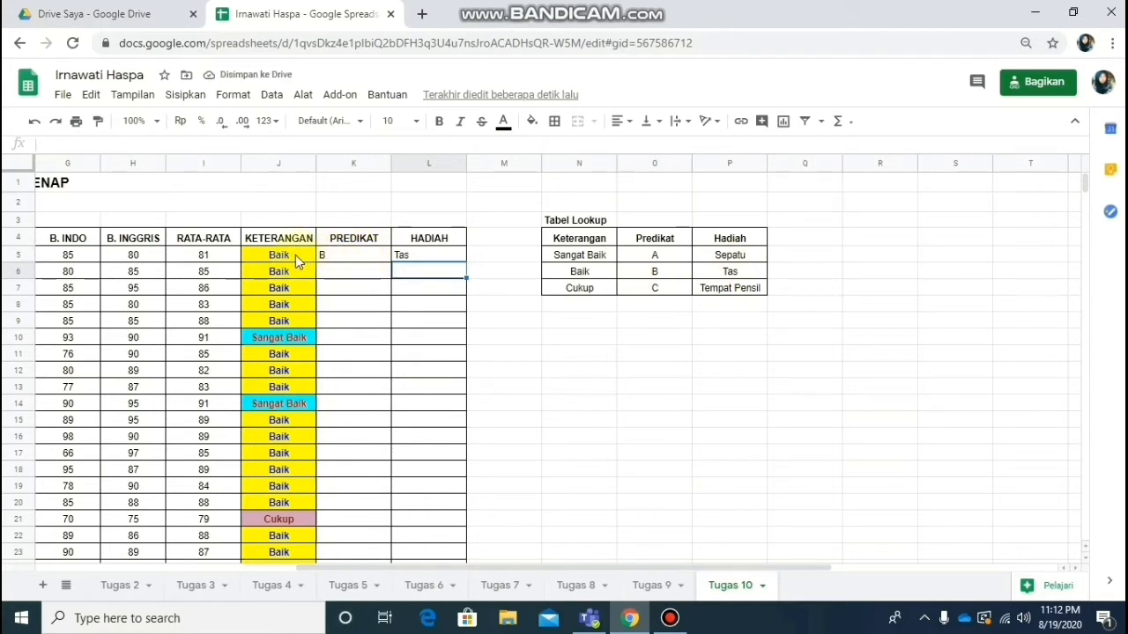
Step: Fill the PREDIKAT formula from K5 down to K104 and center the filled cells horizontally
left_click(360, 259)
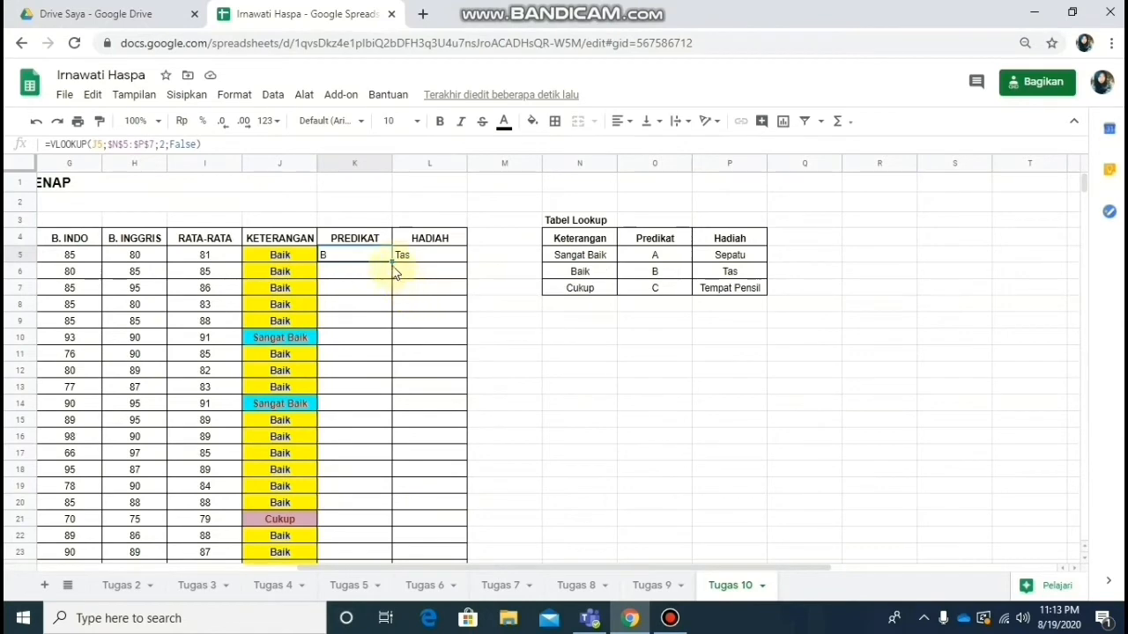
left_click_drag(390, 261, 391, 349)
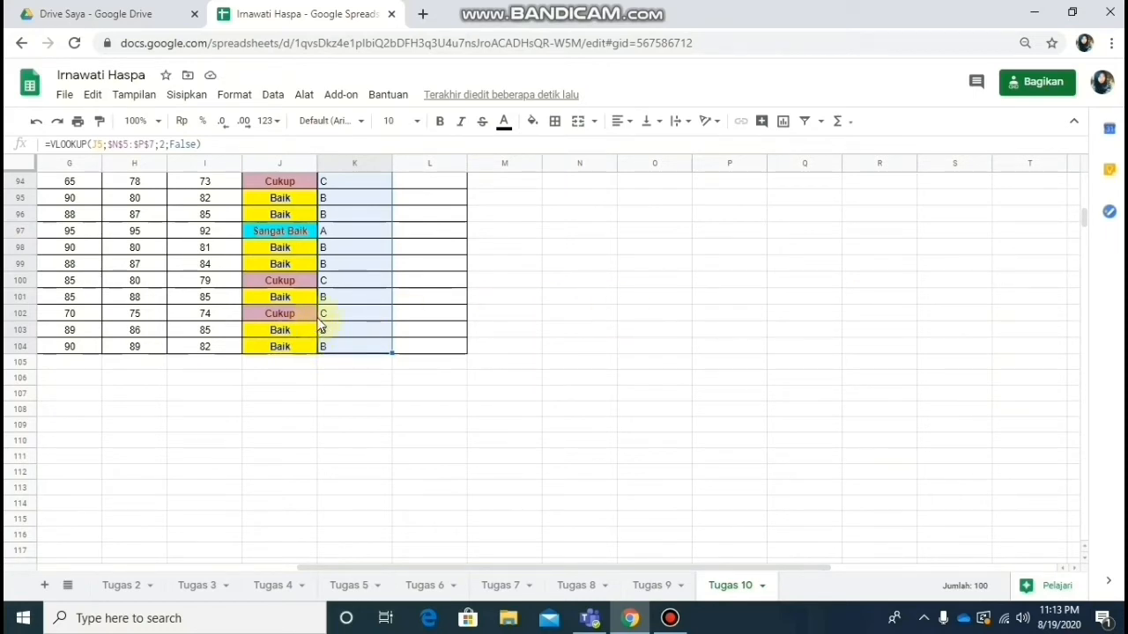
left_click(622, 121)
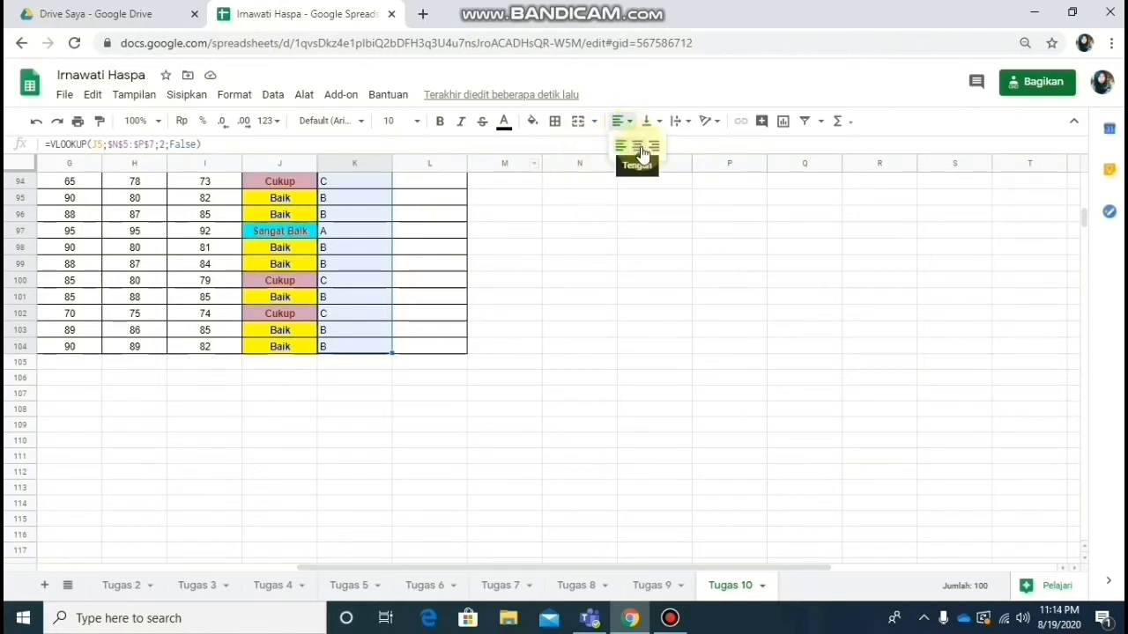
left_click(640, 149)
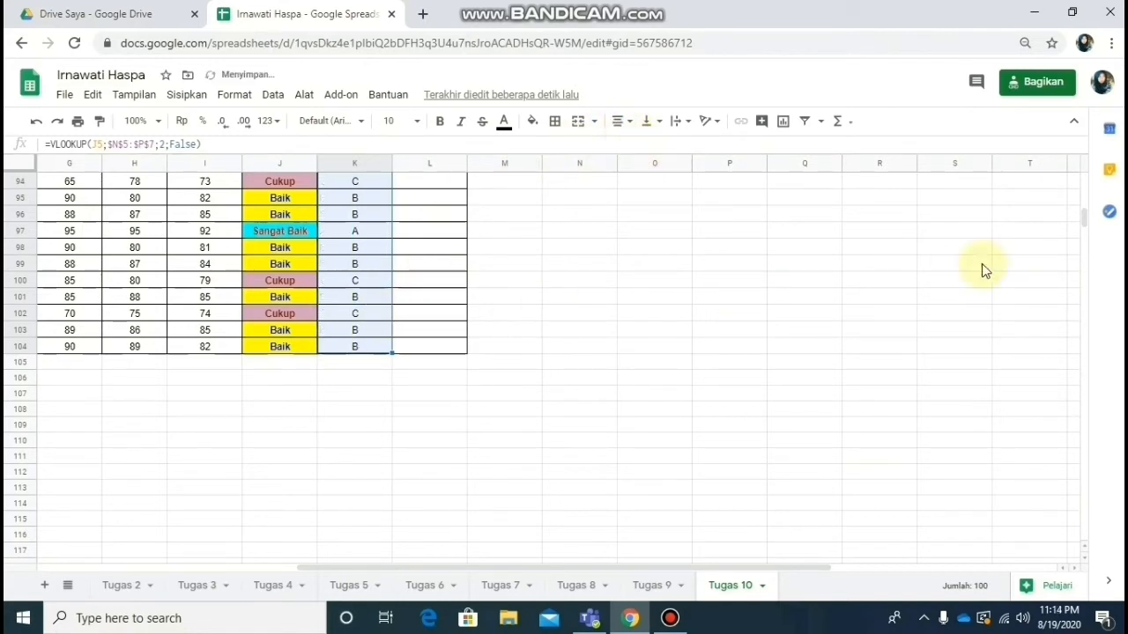
Step: Fill the HADIAH formula from L5 down to L104 and center the filled cells horizontally
left_click_drag(1085, 215, 1090, 177)
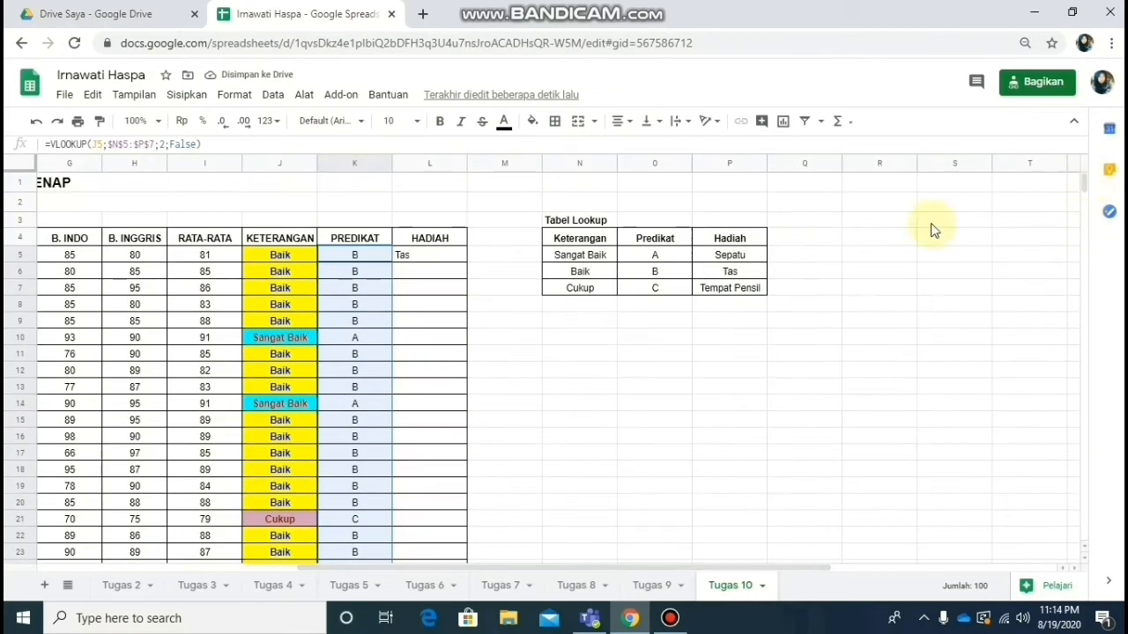
left_click(450, 260)
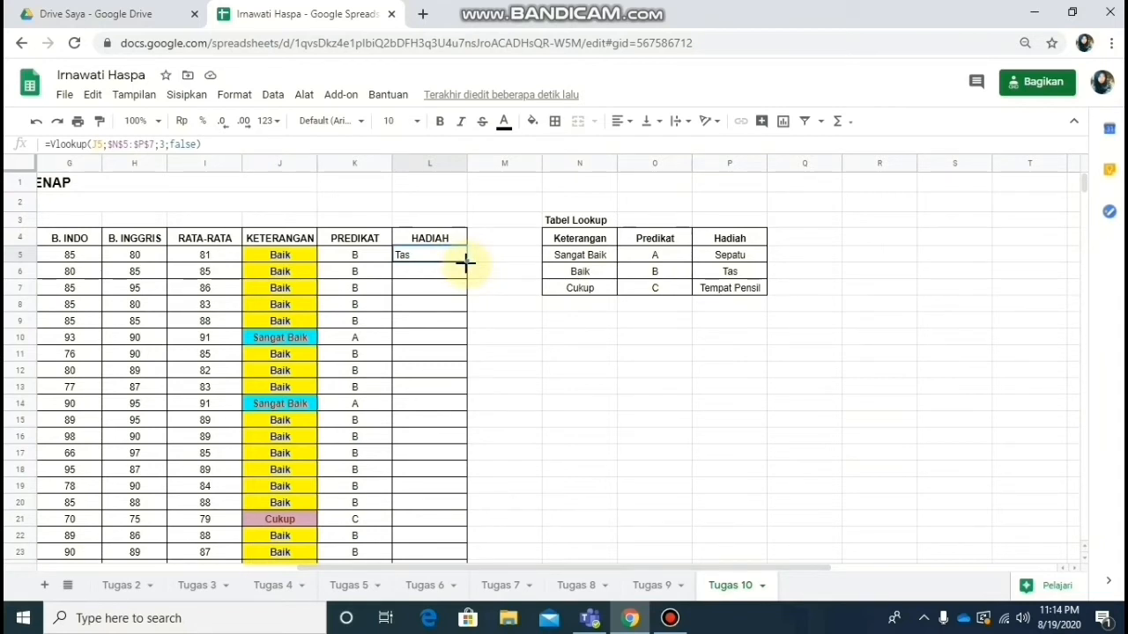
left_click(466, 261)
left_click_drag(464, 286, 435, 547)
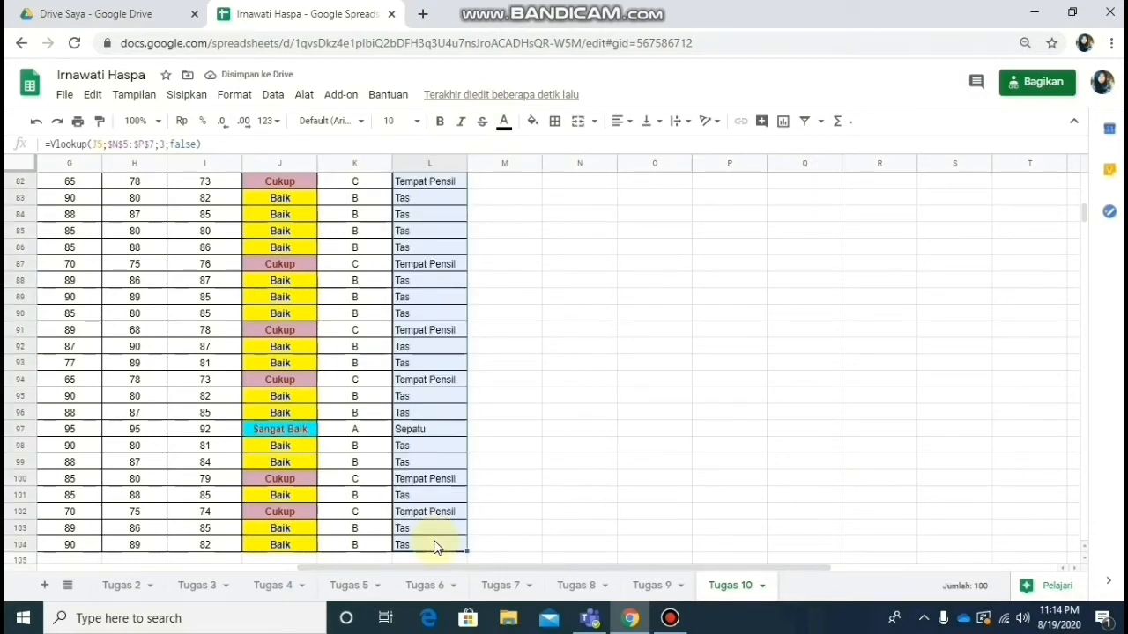
left_click(618, 126)
left_click(635, 144)
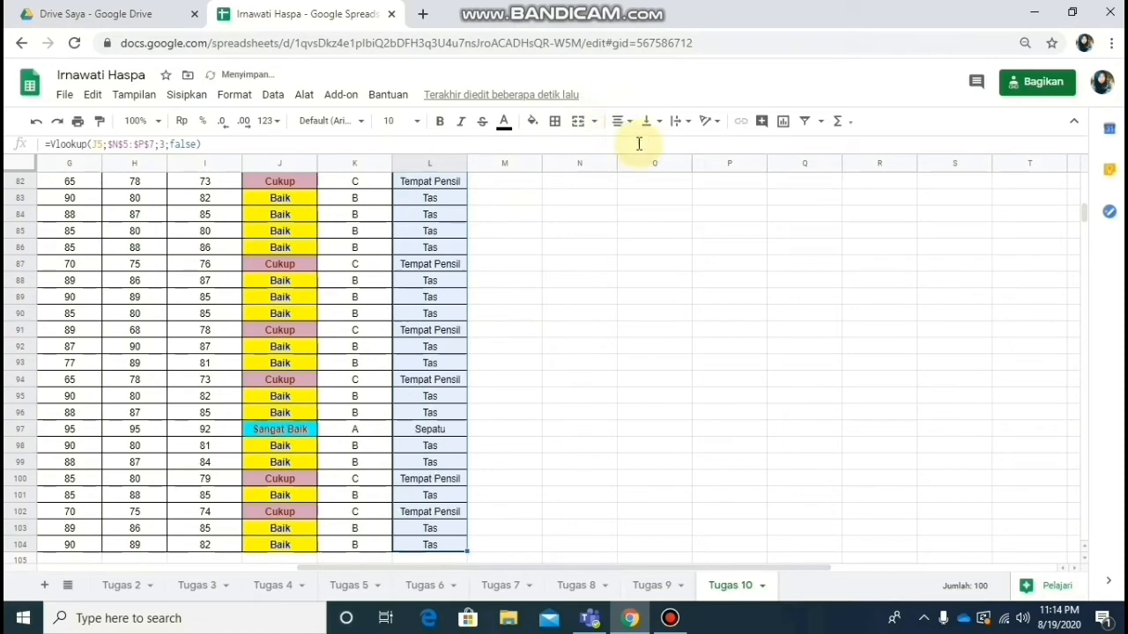
left_click(413, 203)
Step: Select the PREDIKAT cells K5:K104 and start a conditional formatting rule for them
left_click_drag(1083, 217, 1085, 182)
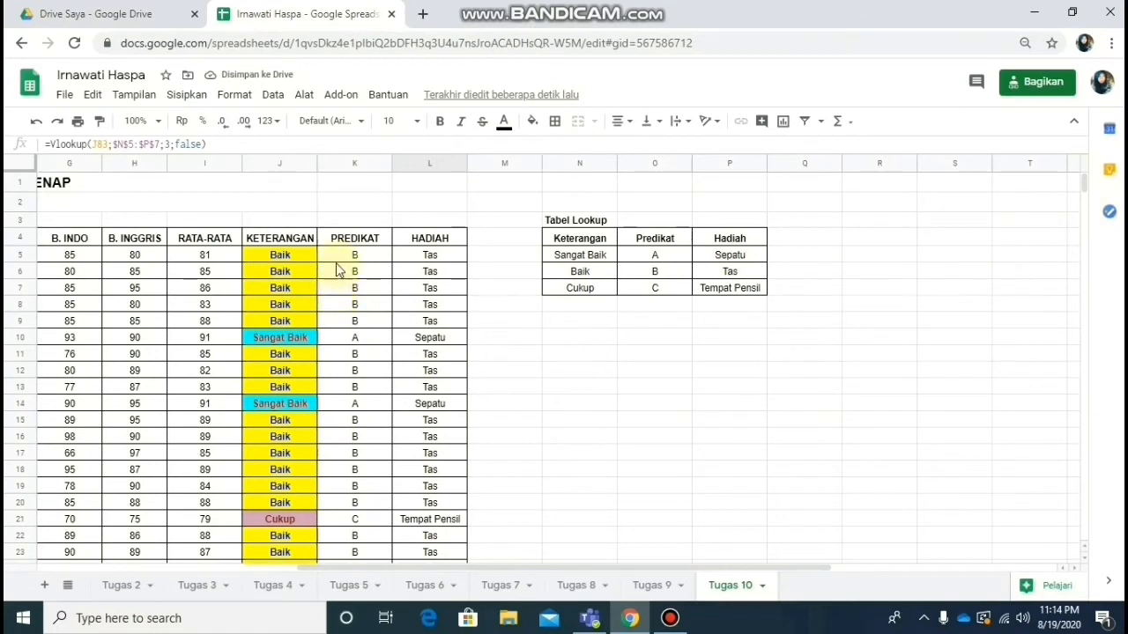
left_click(335, 261)
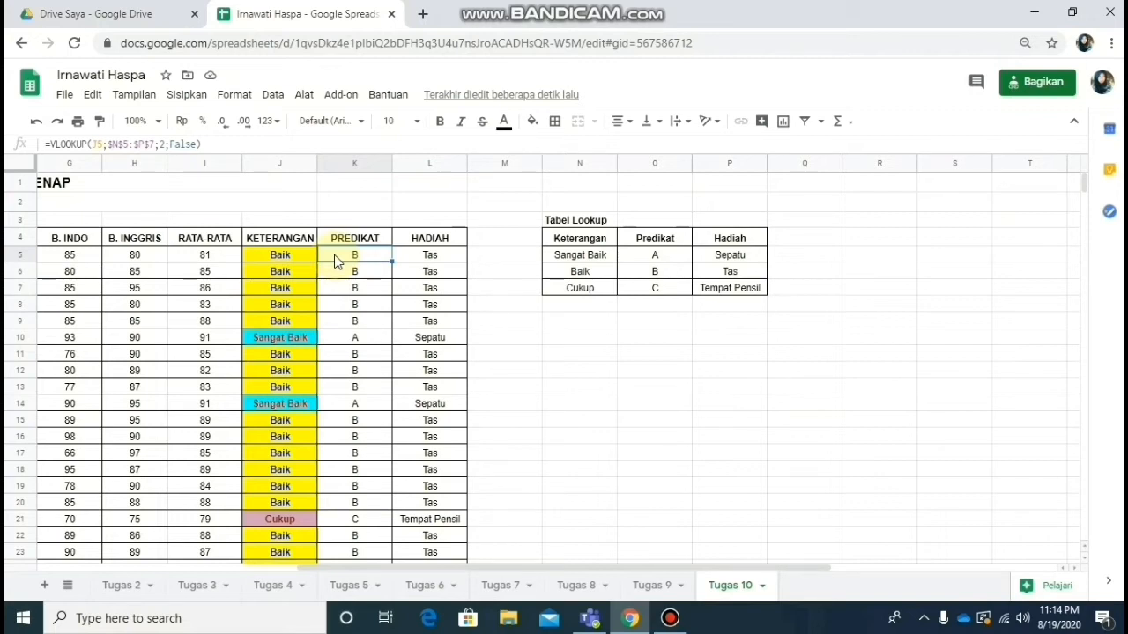
key("shift+Down")
key("shift+Down")
key("shift+Down")
key("shift+Down")
key("shift+Down")
key("shift+Down")
key("shift+Down")
key("shift+Down")
key("shift+Down")
key("shift+Down")
key("shift+Down")
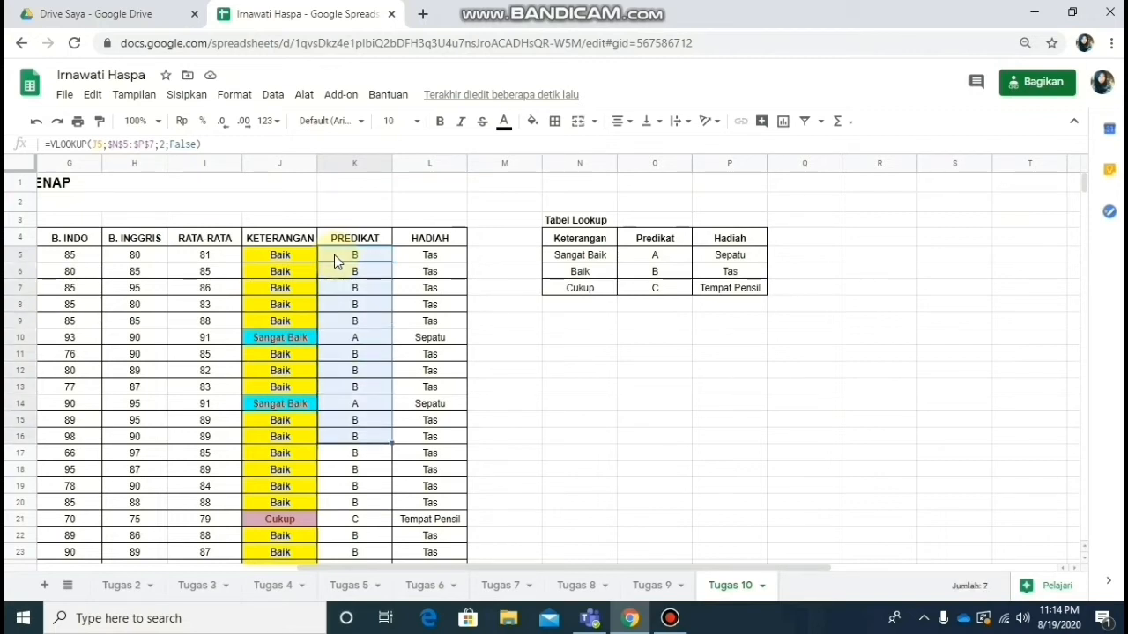
key("shift+Down")
key("shift+Down")
key("shift+Down")
key("shift+Down")
key("shift+Down")
key("shift+Down")
key("shift+Down")
key("shift+Down")
key("shift+Down")
key("shift+Down")
key("shift+Down")
key("shift+Down")
key("shift+Down")
key("shift+Down")
key("shift+Down")
key("shift+Down")
key("shift+Down")
key("shift+Down")
key("shift+Down")
key("shift+Down")
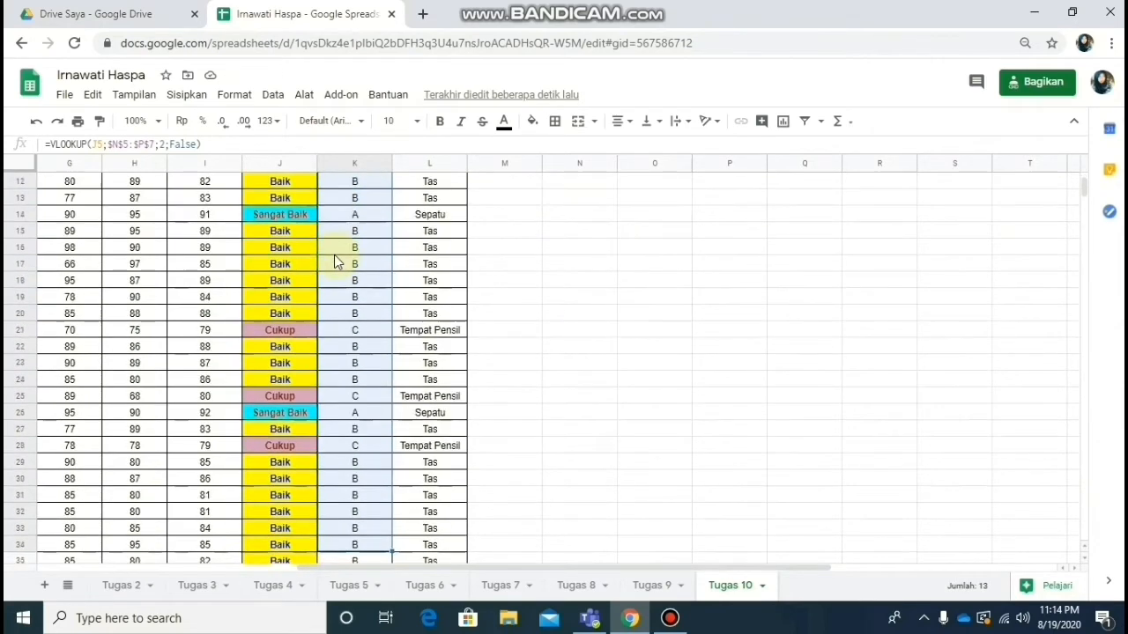
key("shift+Down")
key("shift+Down")
key("shift+Down")
key("shift+Down")
key("shift+Down")
key("shift+Down")
key("shift+Down")
key("shift+Down")
key("shift+Down")
key("shift+Down")
key("shift+Down")
key("shift+Down")
key("shift+Down")
key("shift+Down")
key("shift+Down")
key("shift+Down")
key("shift+Down")
key("shift+Down")
key("shift+Down")
key("shift+Down")
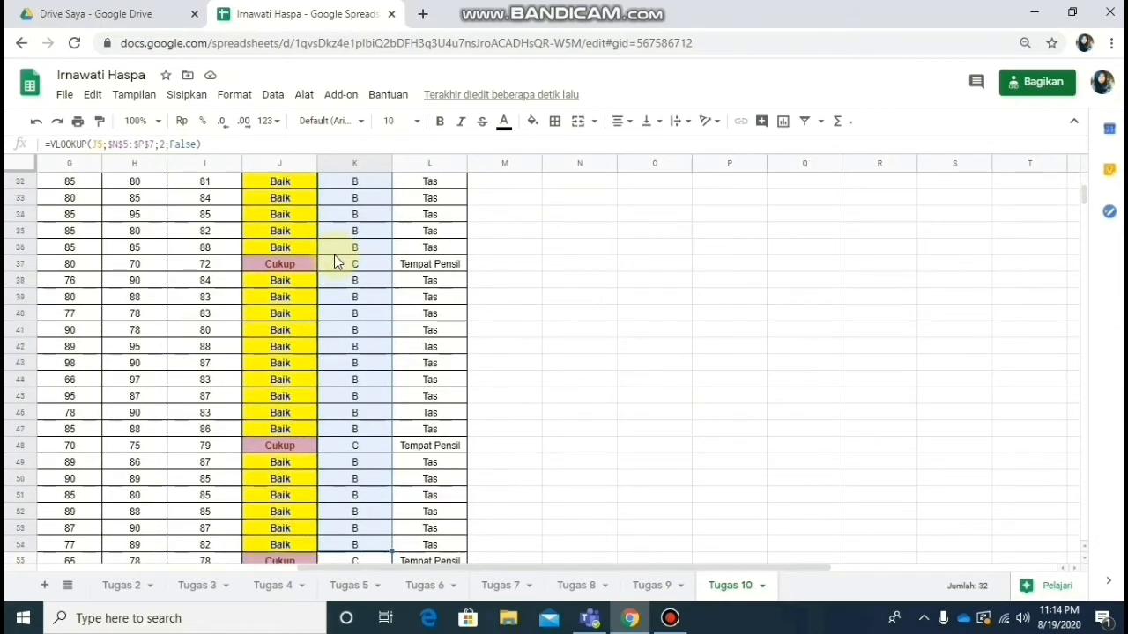
key("shift+Down")
key("shift+Down")
key("shift+Down")
key("shift+Down")
key("shift+Down")
key("shift+Down")
key("shift+Down")
key("shift+Down")
key("shift+Down")
key("shift+Down")
key("shift+Down")
key("shift+Down")
key("shift+Down")
key("shift+Down")
key("shift+Down")
key("shift+Down")
key("shift+Down")
key("shift+Down")
key("shift+Down")
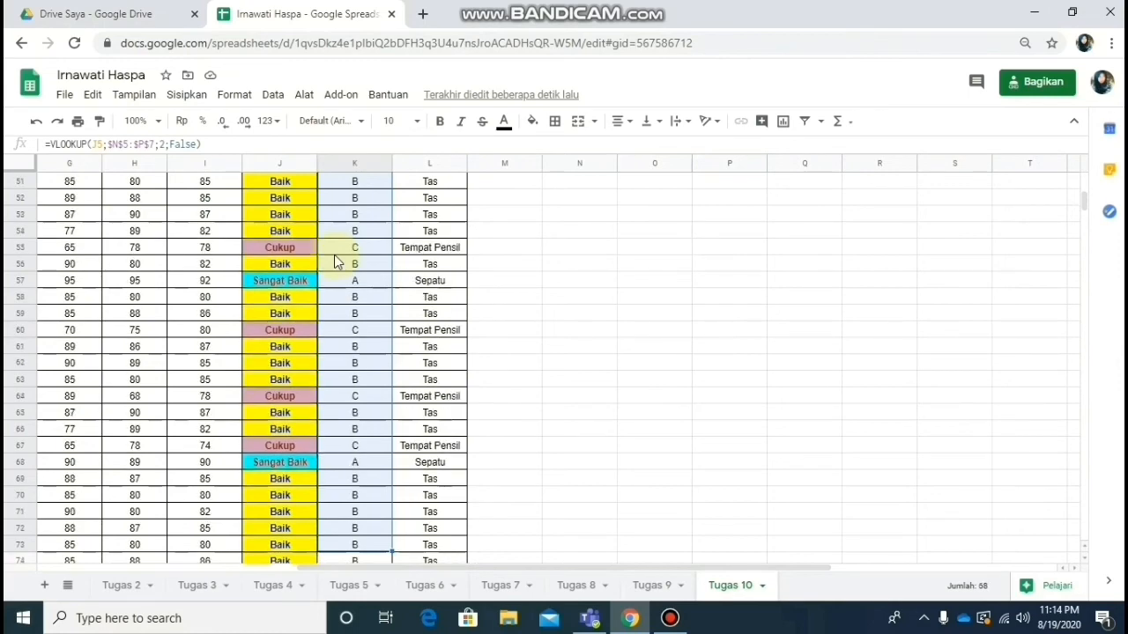
key("shift+Down")
key("shift+Down")
key("shift+Down")
key("shift+Down")
key("shift+Down")
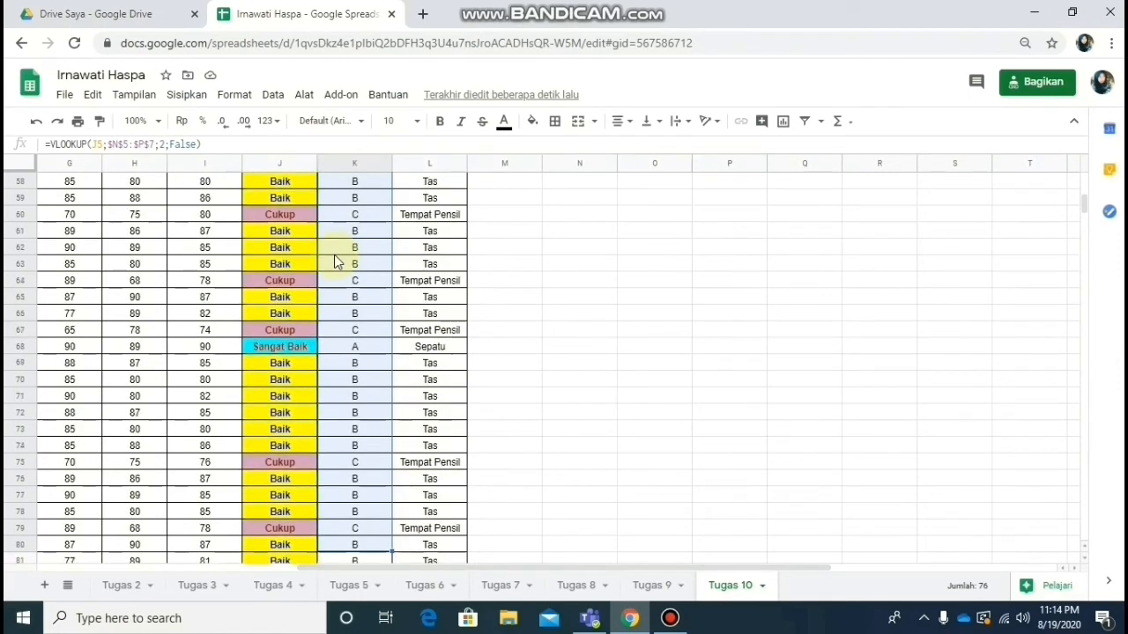
key("shift+Down")
key("shift+Down")
key("shift+Down")
key("shift+Down")
key("shift+Down")
key("shift+Down")
key("shift+Down")
key("shift+Down")
key("shift+Down")
key("shift+Down")
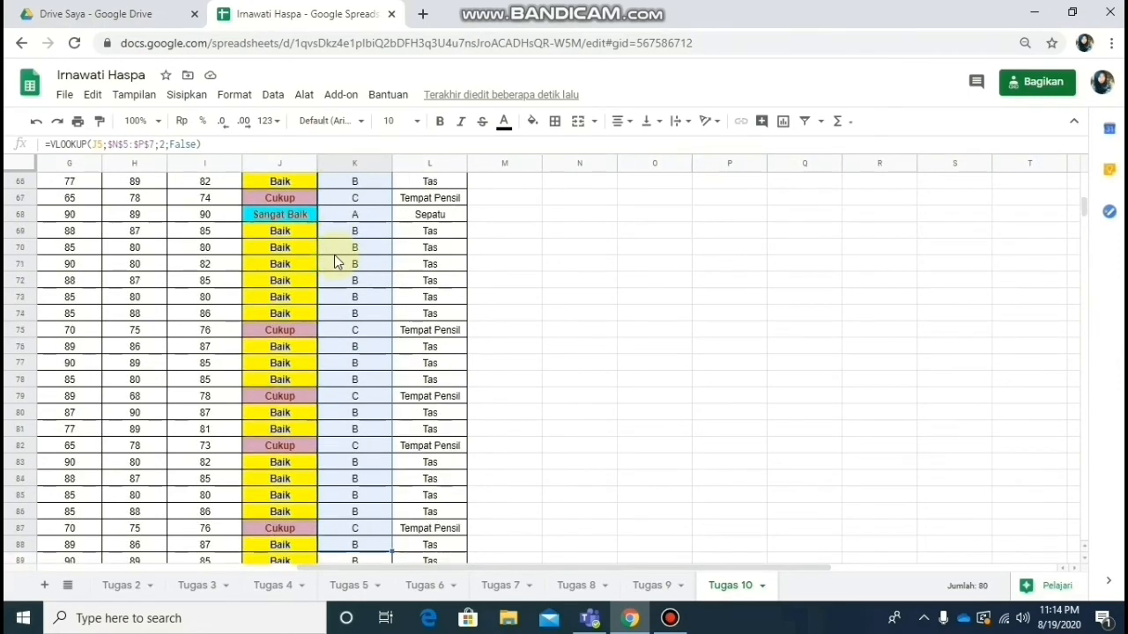
key("shift+Down")
key("shift+Down")
key("shift+Down")
key("shift+Down")
key("shift+Down")
key("shift+Down")
key("shift+Down")
key("shift+Down")
key("shift+Down")
key("shift+Down")
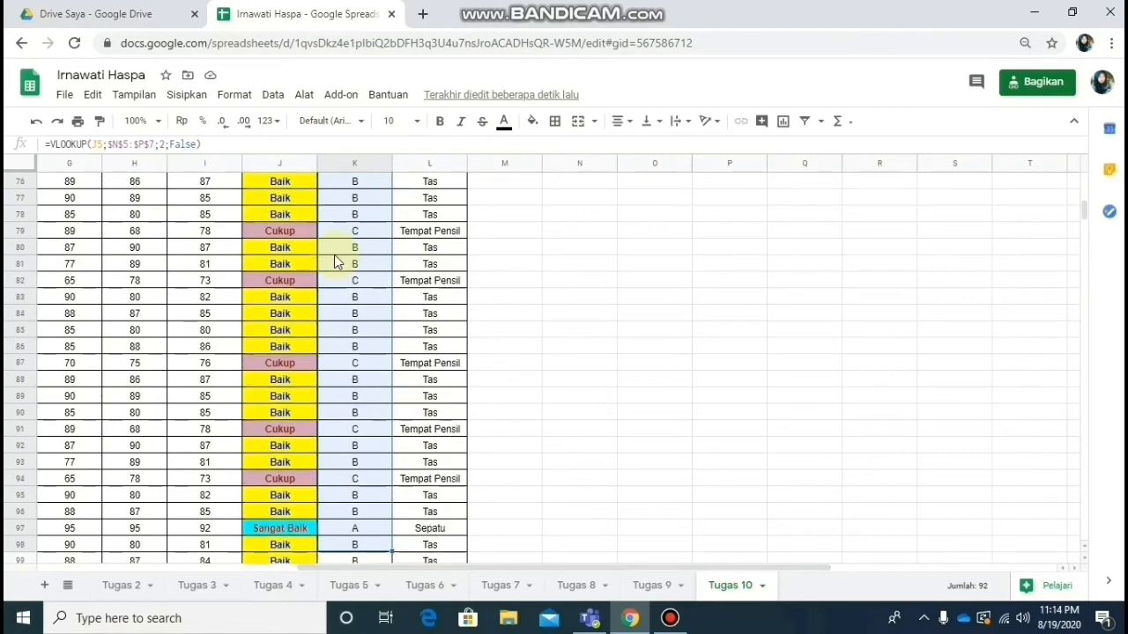
key("shift+Down")
key("shift+Down")
key("shift+Down")
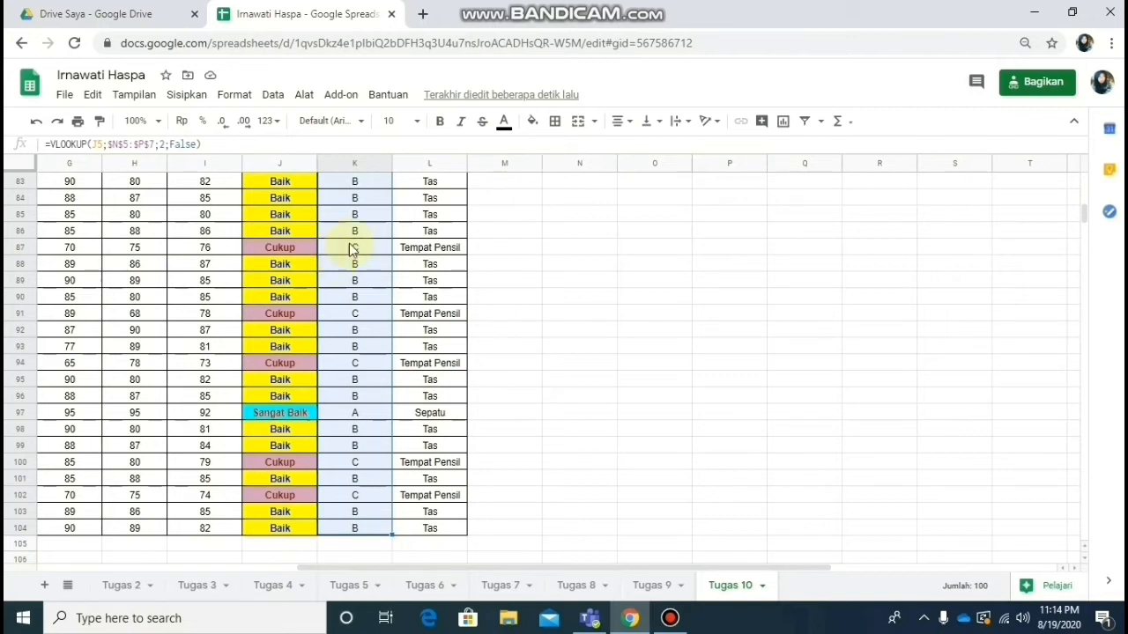
left_click(236, 95)
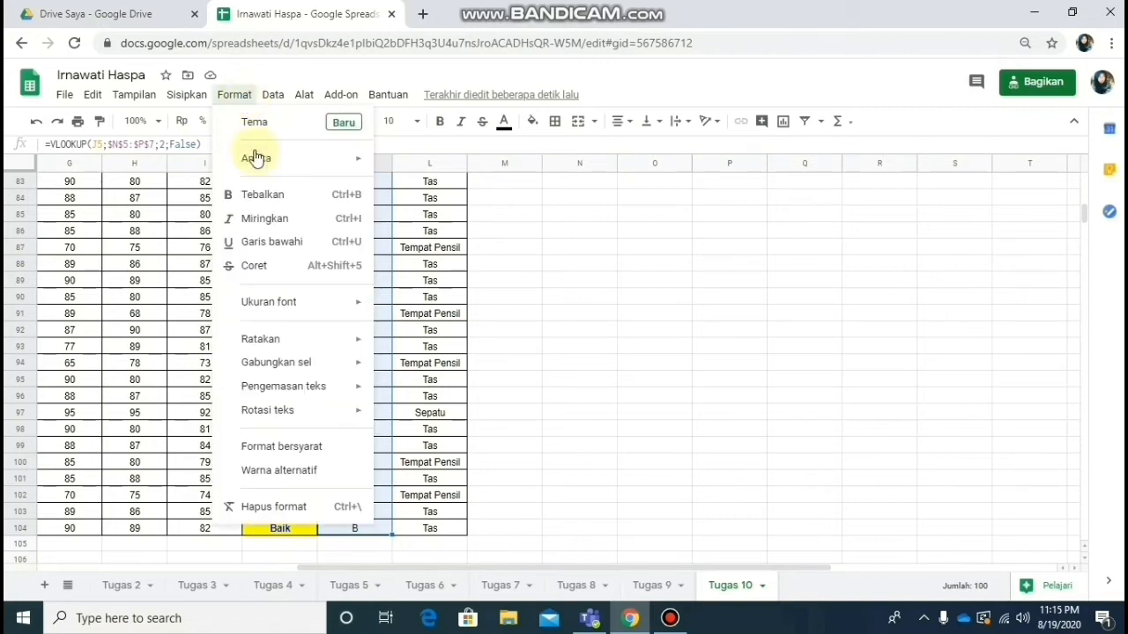
left_click(284, 448)
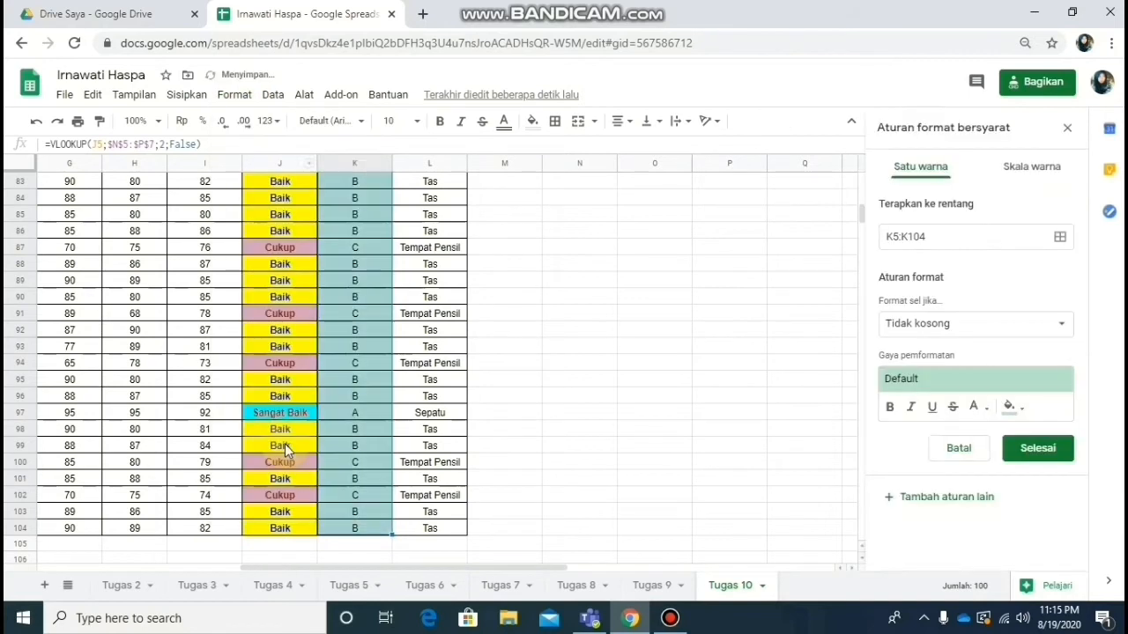
Step: Set the rule's condition to text that is exactly A (Teks sama persis)
left_click(1029, 326)
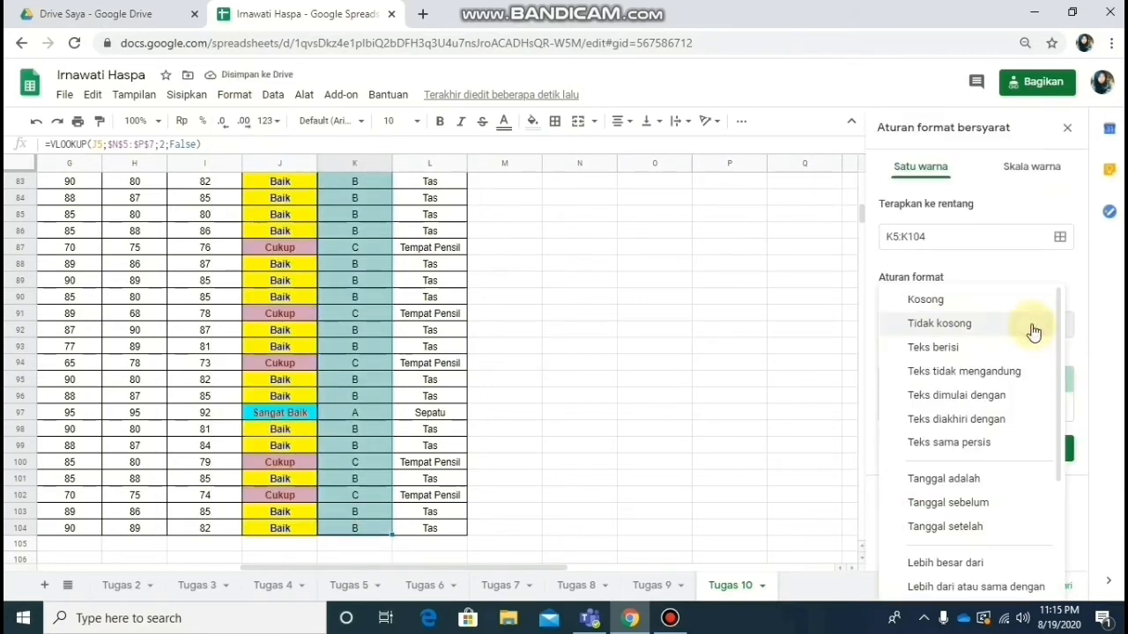
left_click(945, 445)
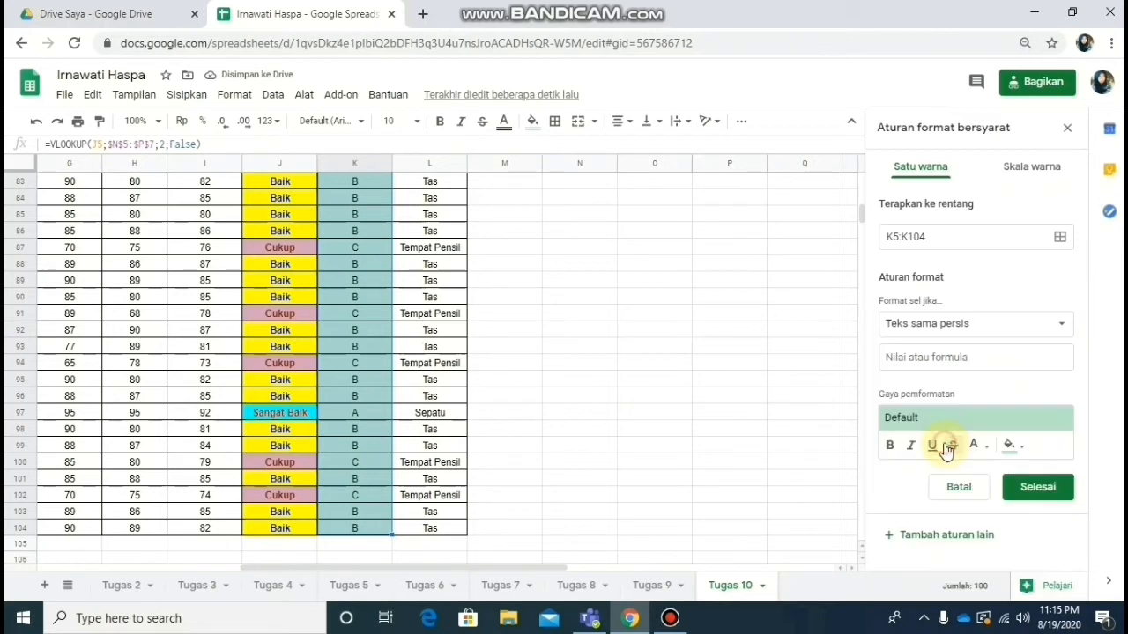
left_click(927, 356)
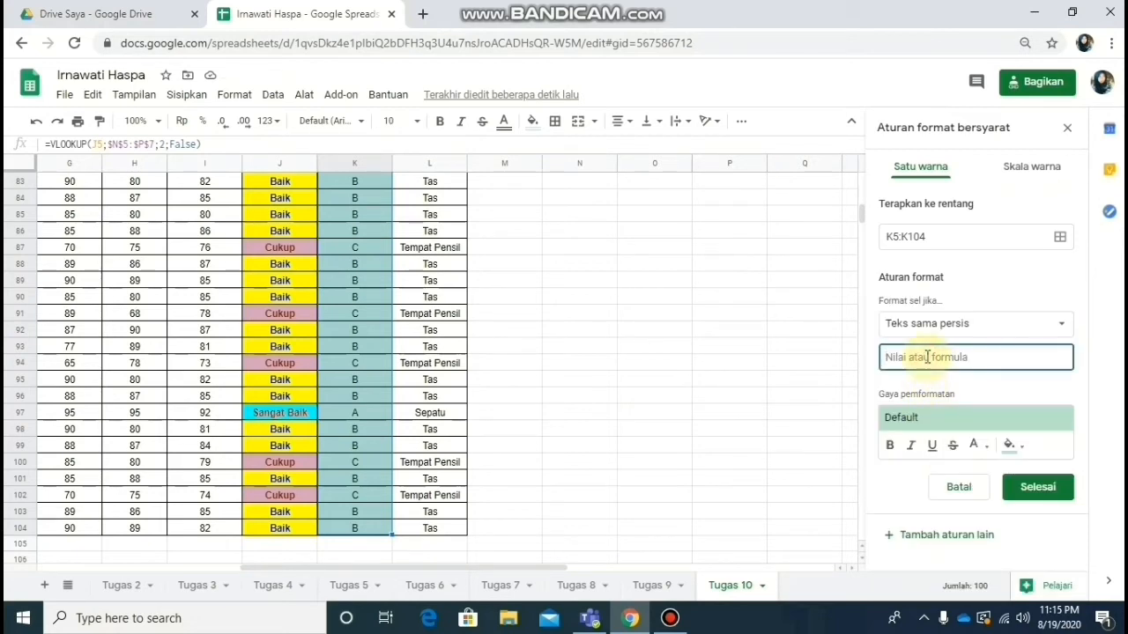
type("A")
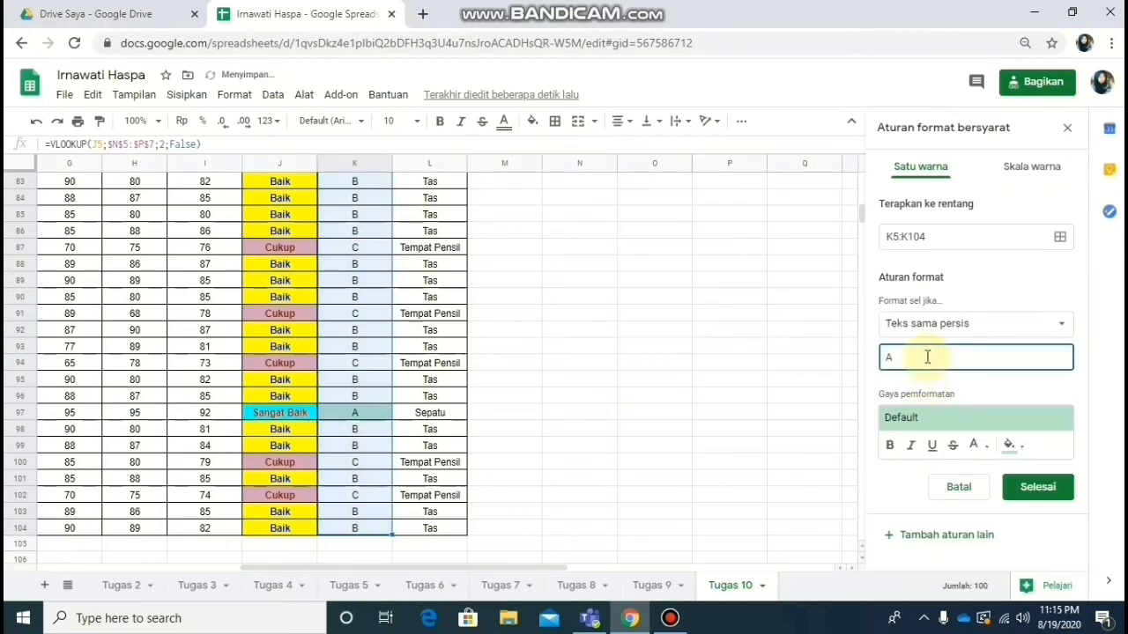
Step: Give the A rule a bright green fill with bold cyan text and save it
left_click(1012, 447)
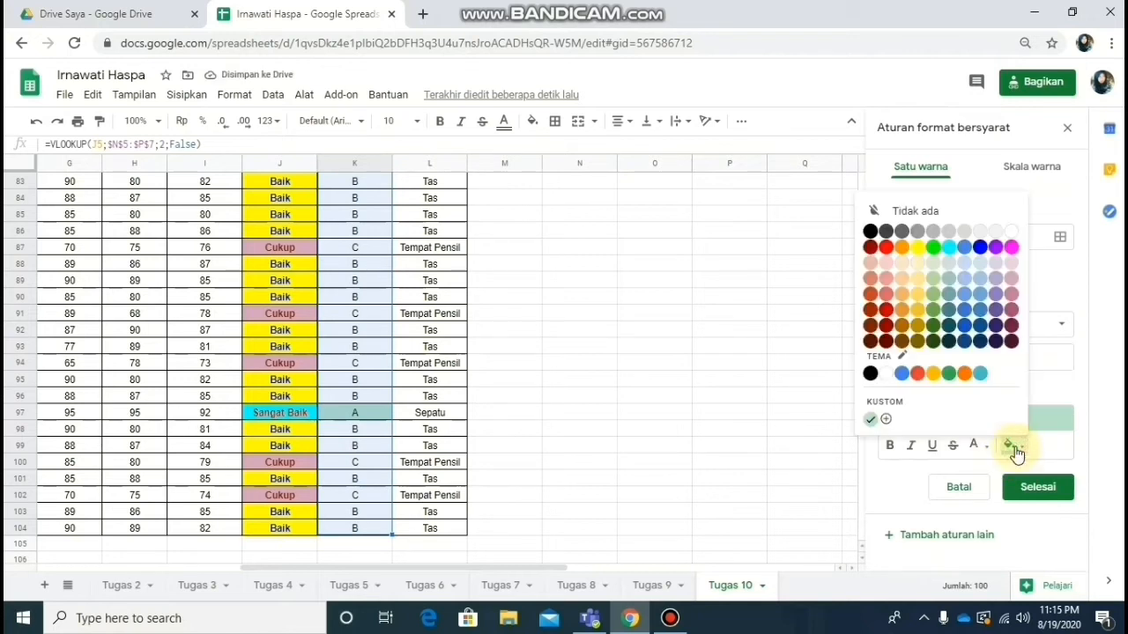
left_click(934, 250)
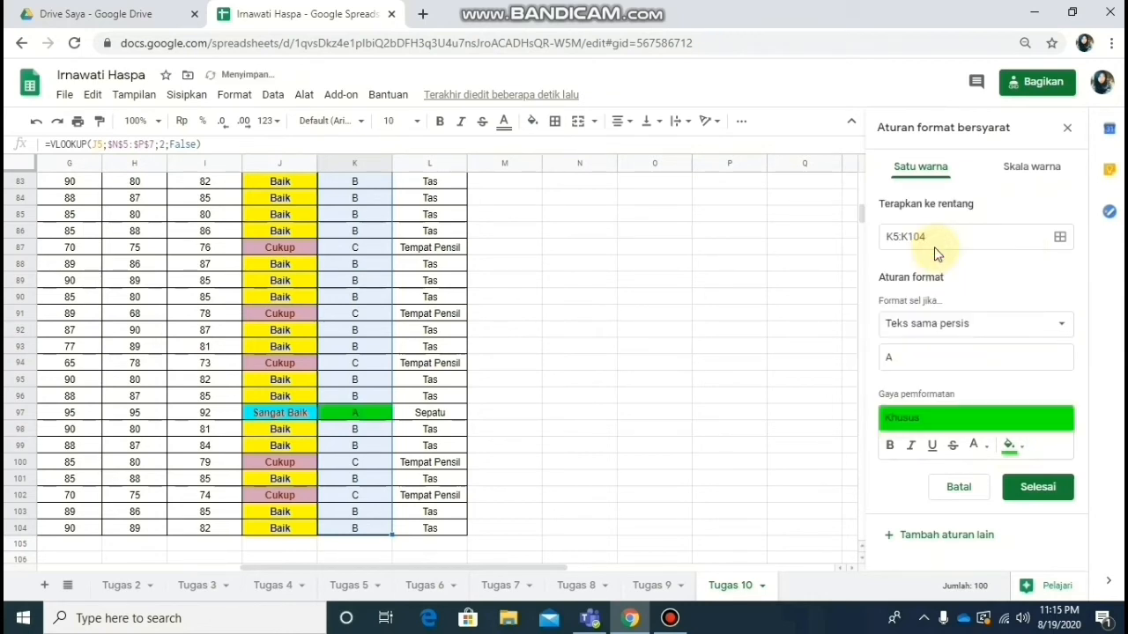
left_click(985, 450)
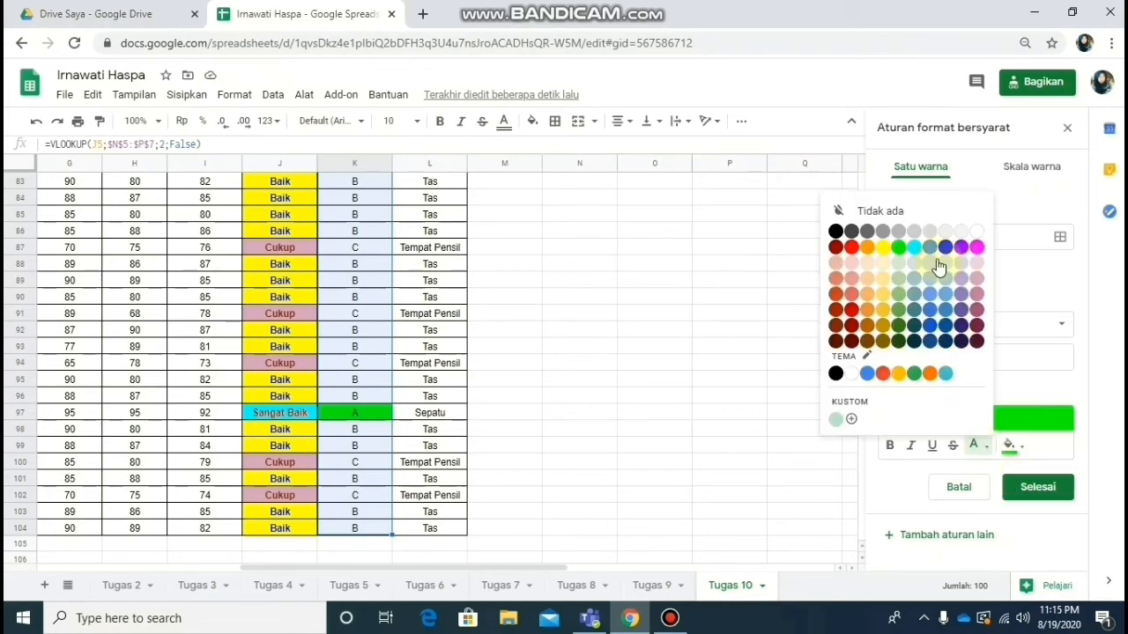
left_click(914, 248)
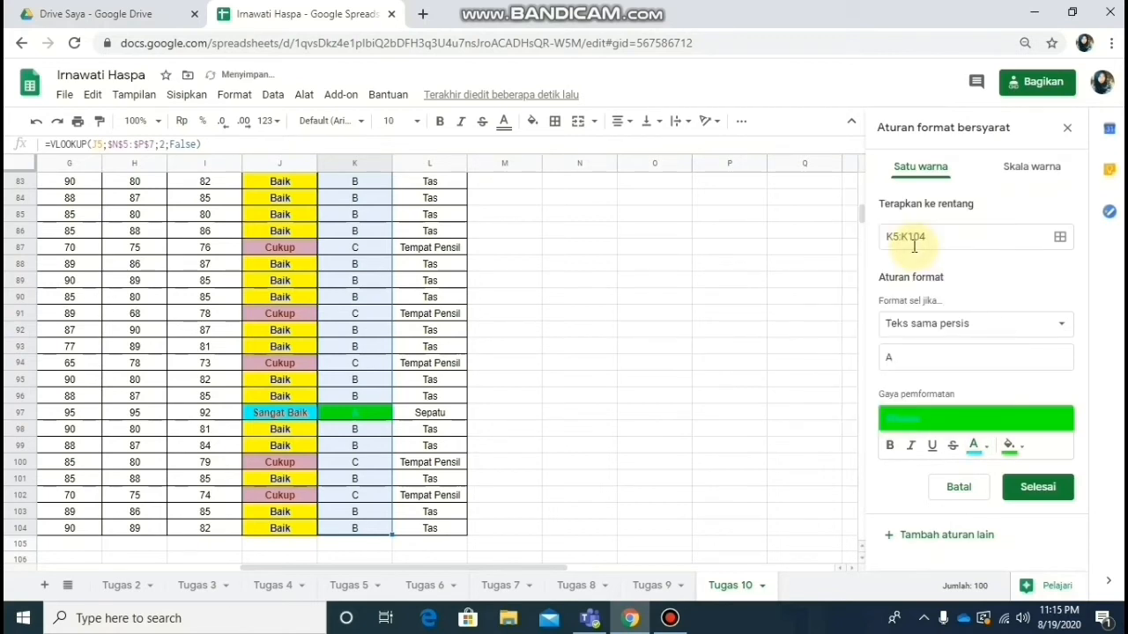
left_click(891, 447)
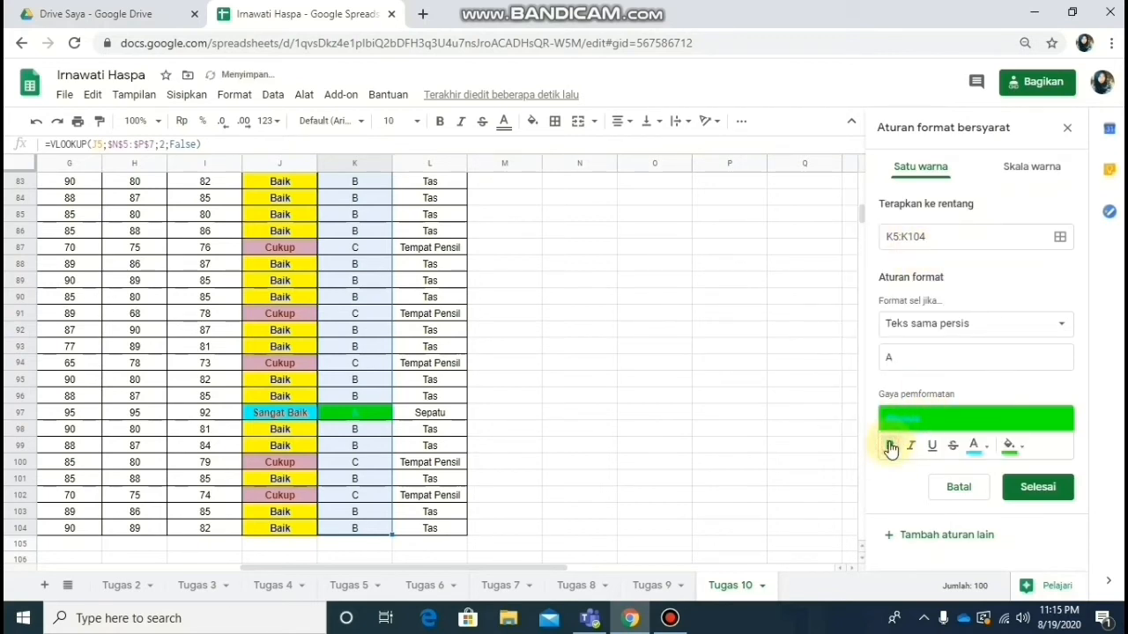
left_click(1036, 489)
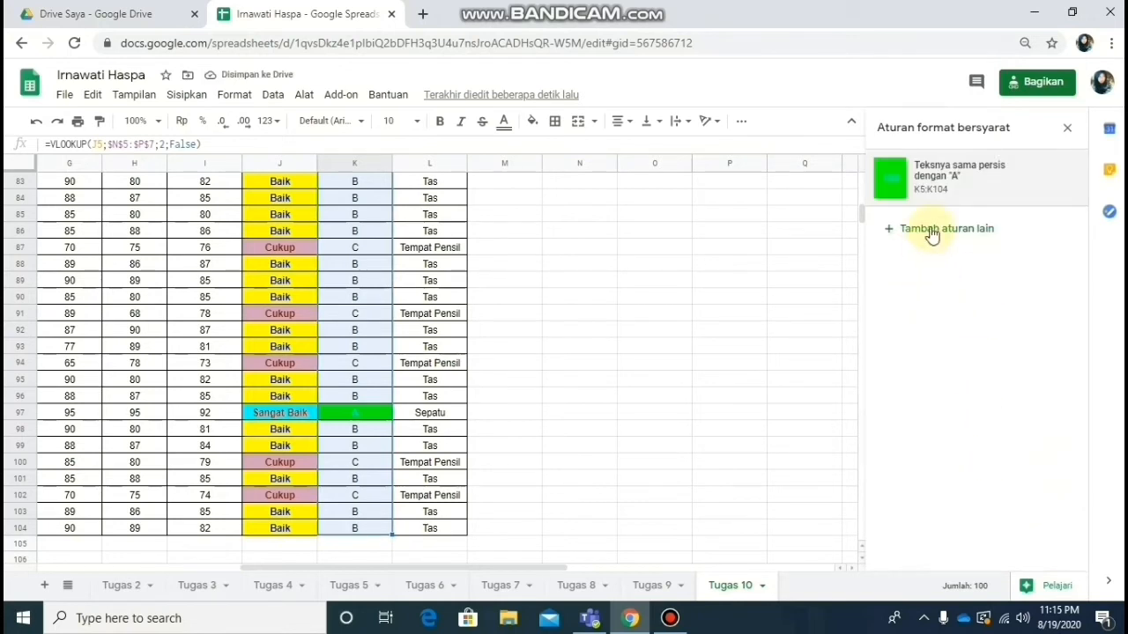
Step: Add another rule for K5:K104 whose condition is text that is exactly B (Teks sama persis)
left_click(932, 231)
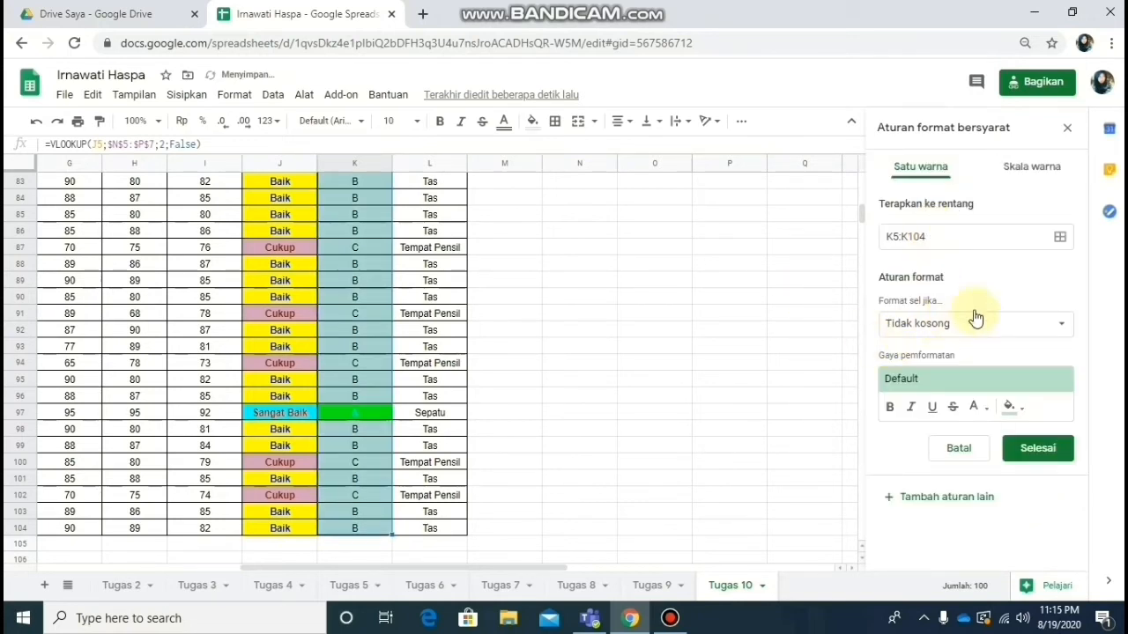
left_click(1057, 327)
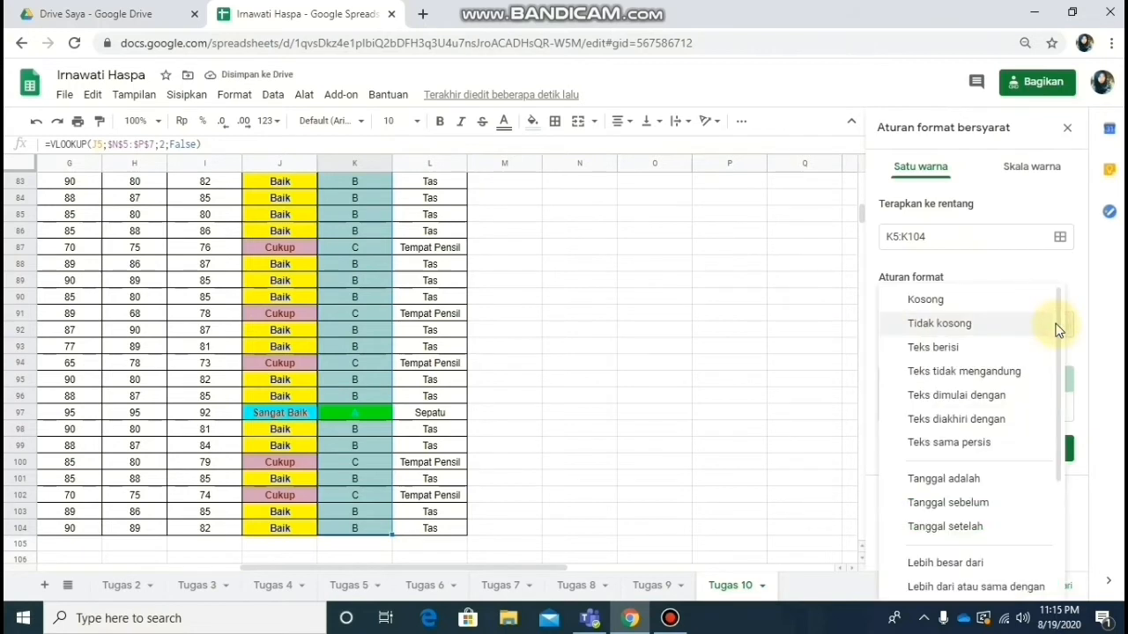
left_click(940, 443)
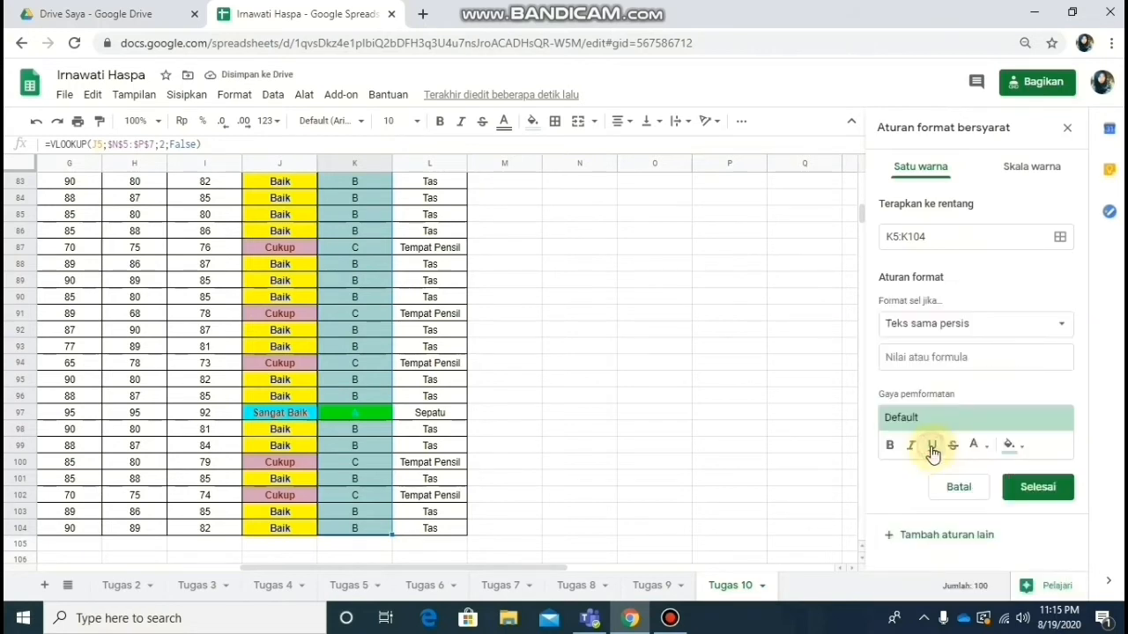
left_click(927, 359)
type("B")
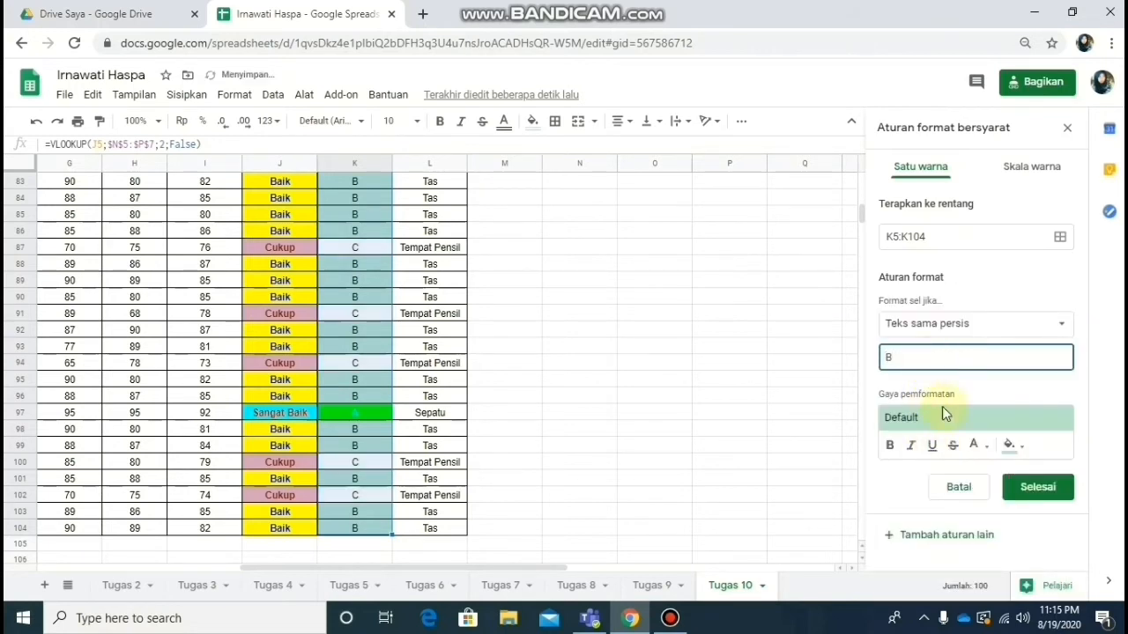
Step: Give the B rule a dark cornflower blue 2 fill with bold, very dark magenta text and save it
left_click(1009, 445)
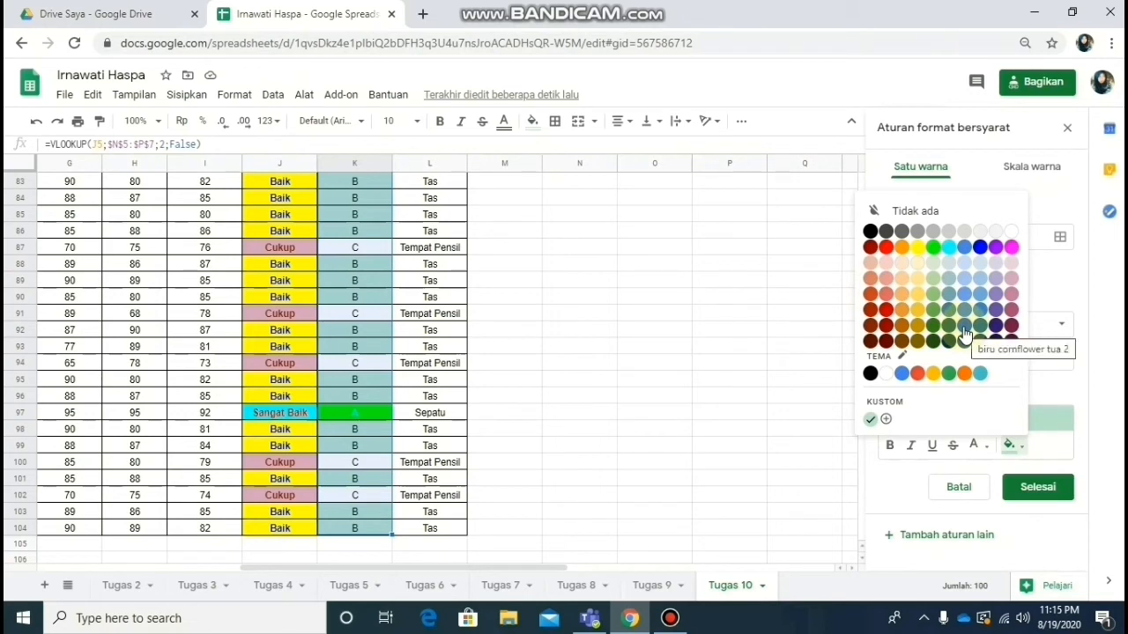
left_click(965, 332)
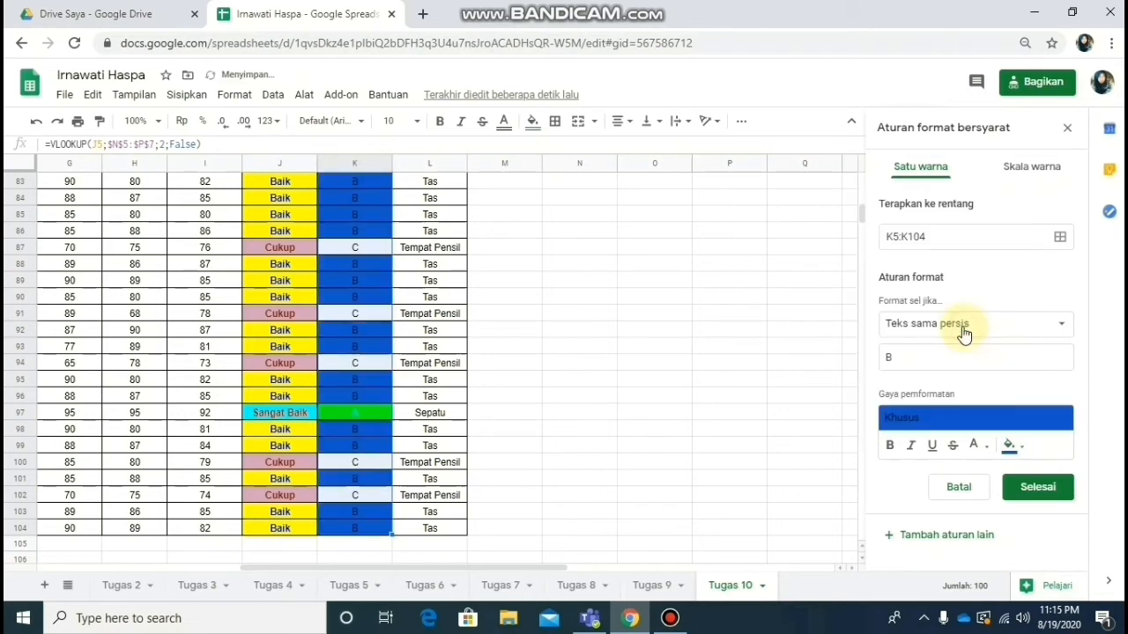
left_click(976, 447)
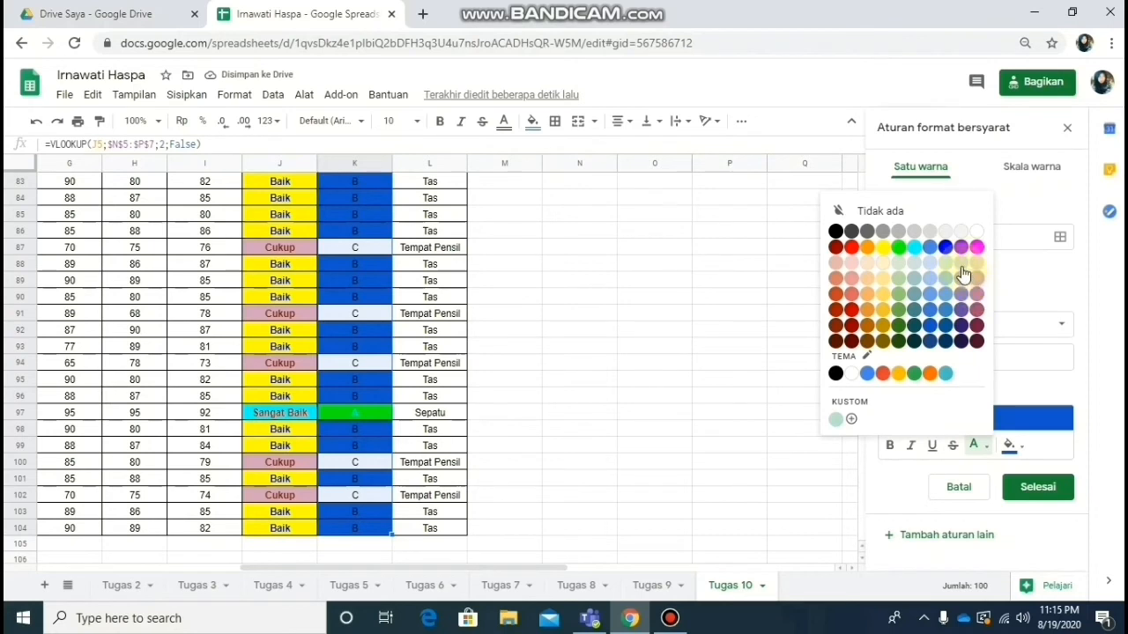
left_click(853, 232)
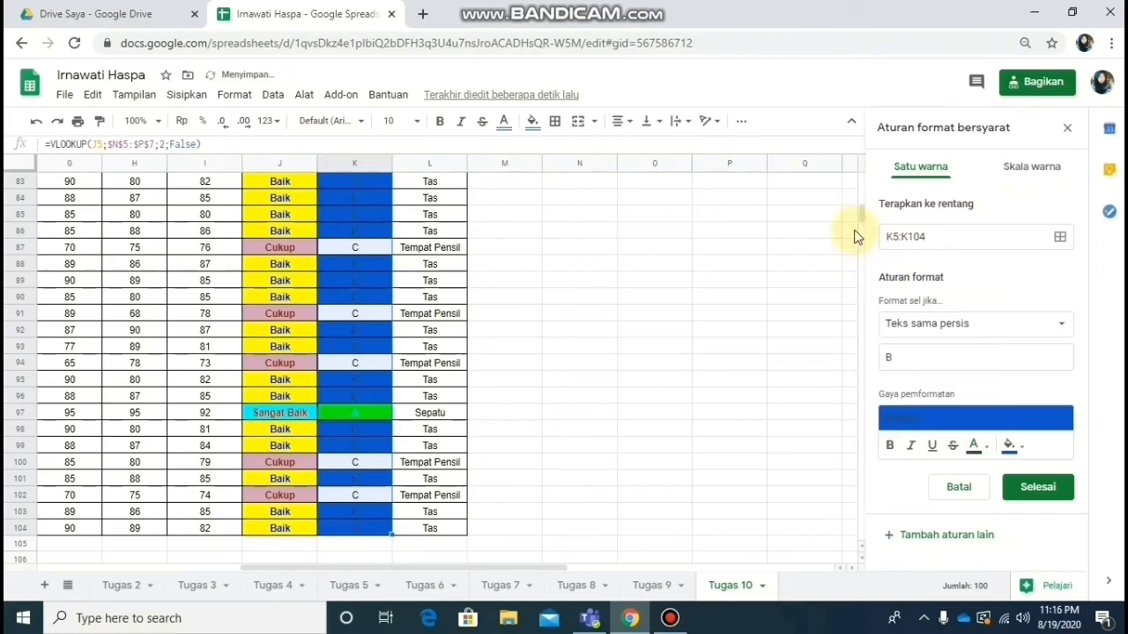
left_click(890, 448)
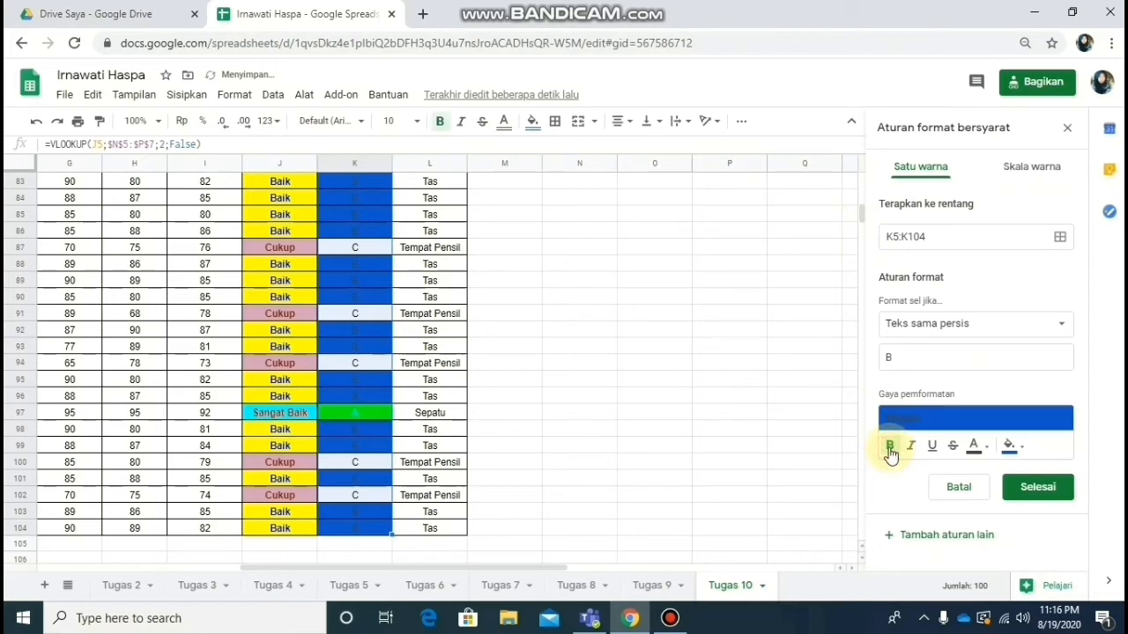
left_click(974, 446)
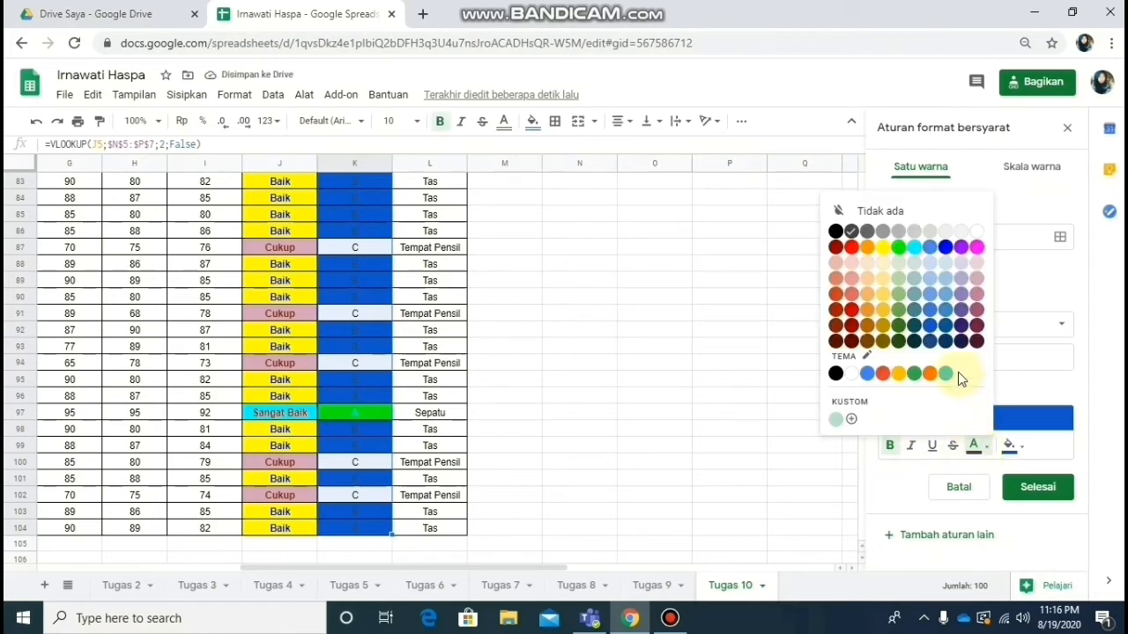
left_click(980, 345)
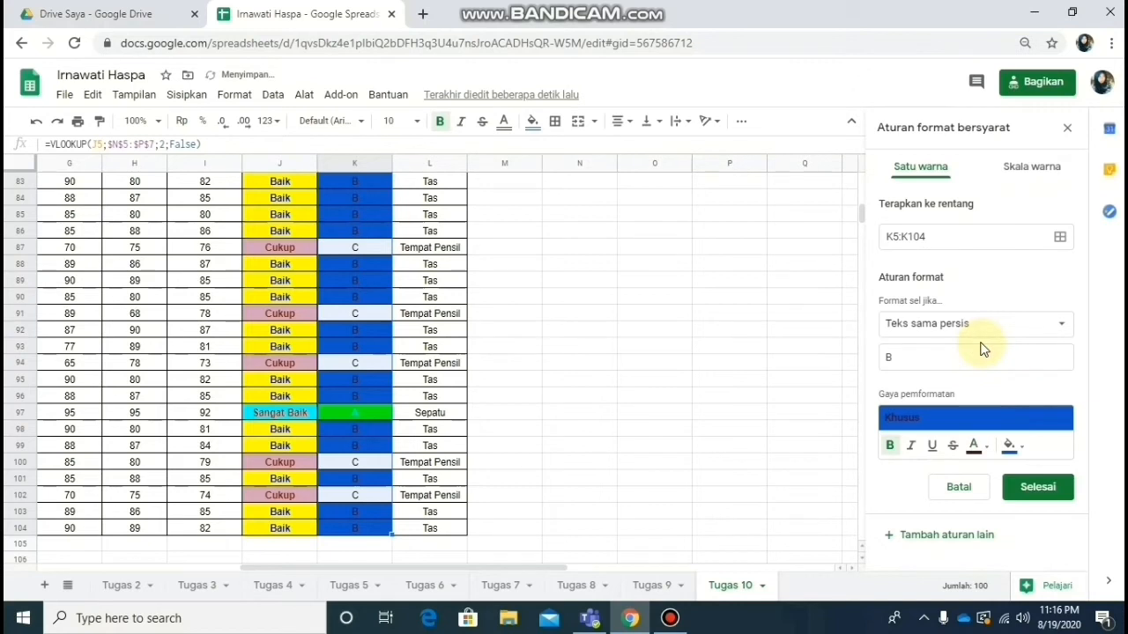
left_click(1019, 490)
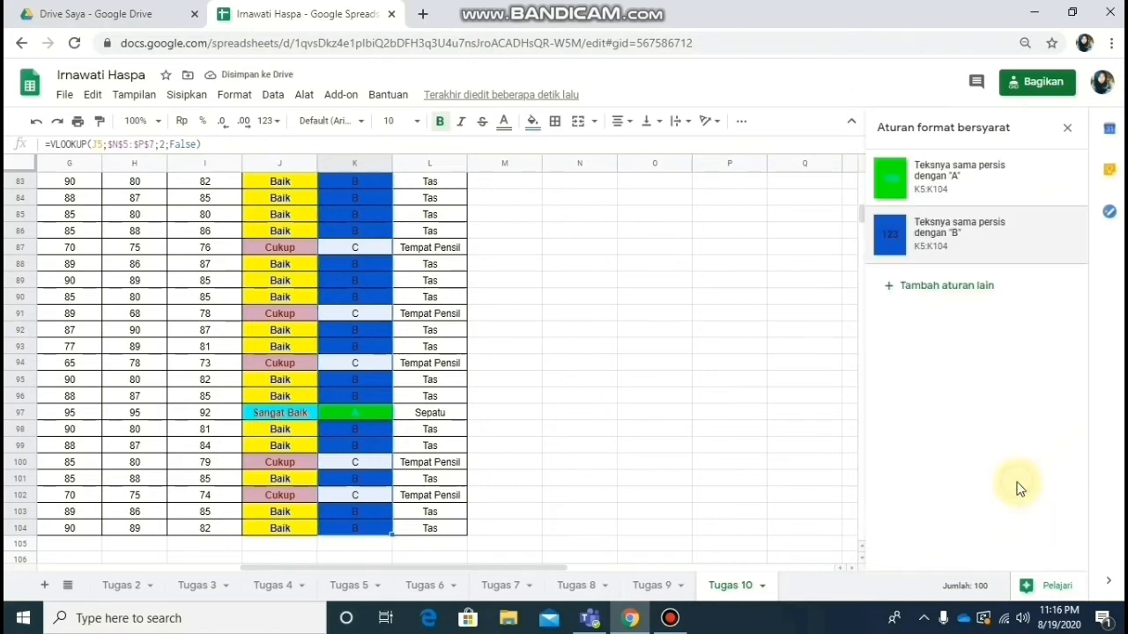
Step: Add a third rule for K5:K104 whose condition is text that is exactly C (Teks sama persis)
left_click(925, 287)
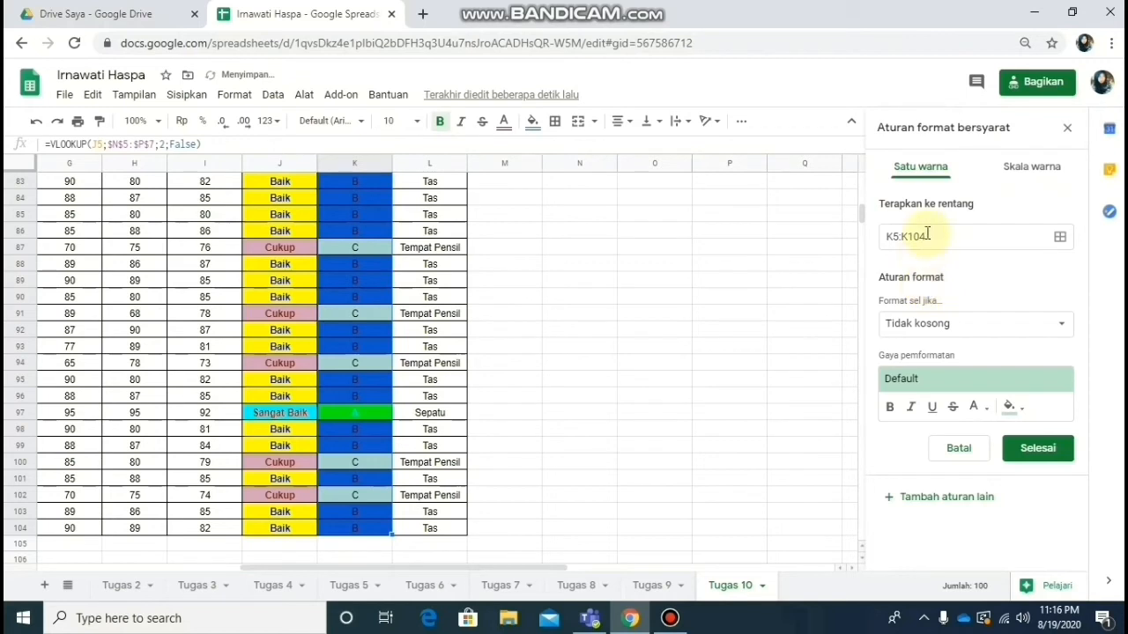
left_click(921, 324)
left_click(922, 440)
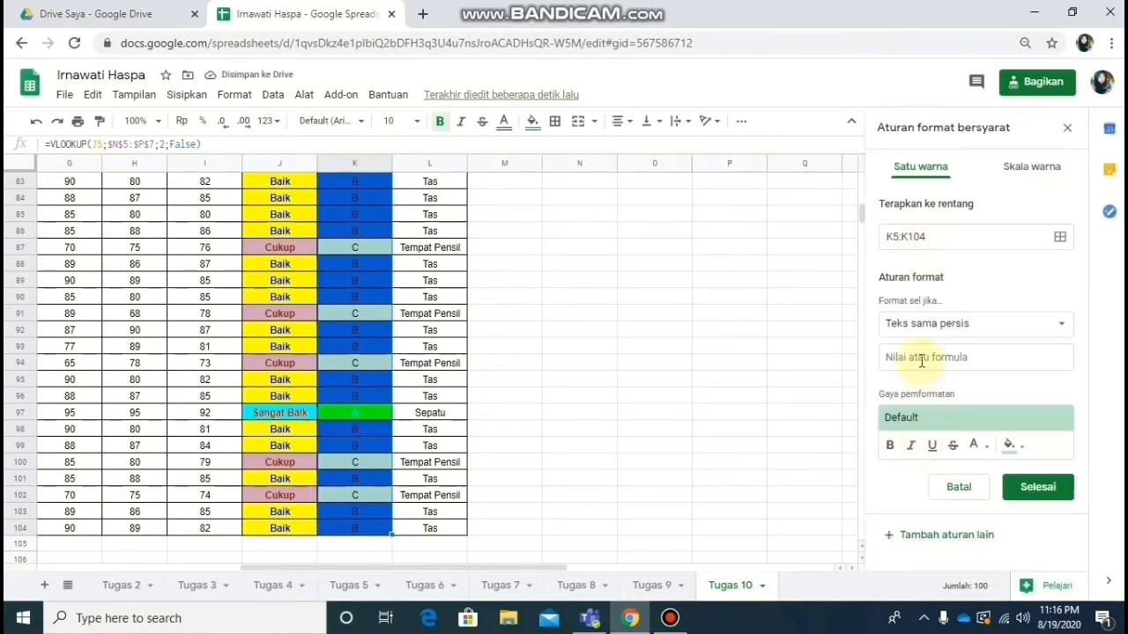
left_click(920, 355)
type("C")
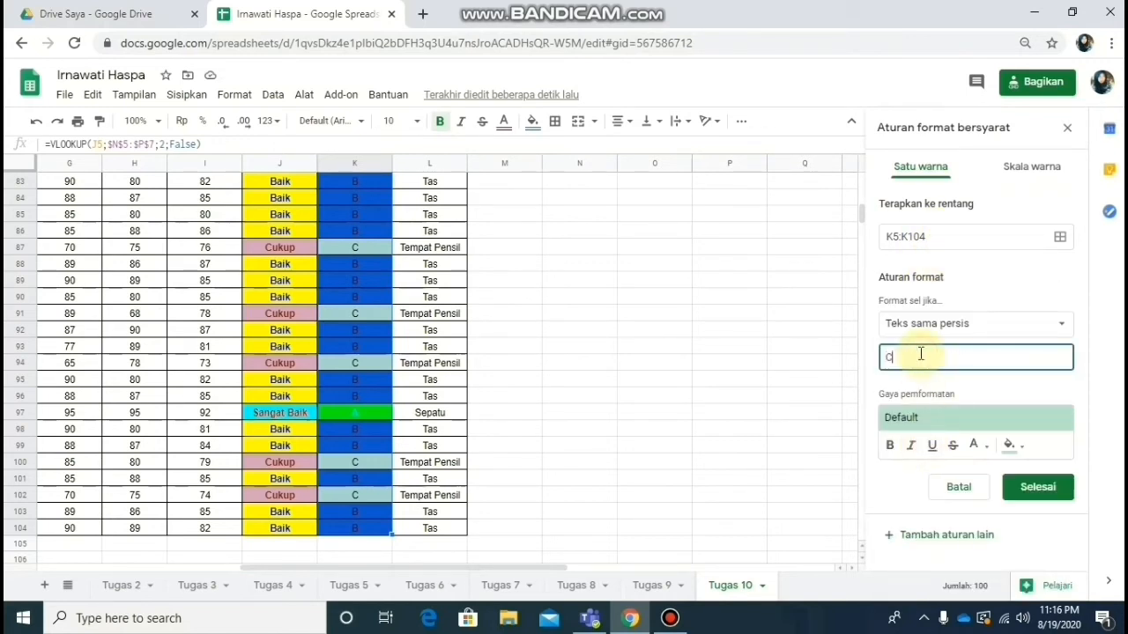
Step: Give the C rule a red fill with bold pale green text and save it
left_click(1028, 448)
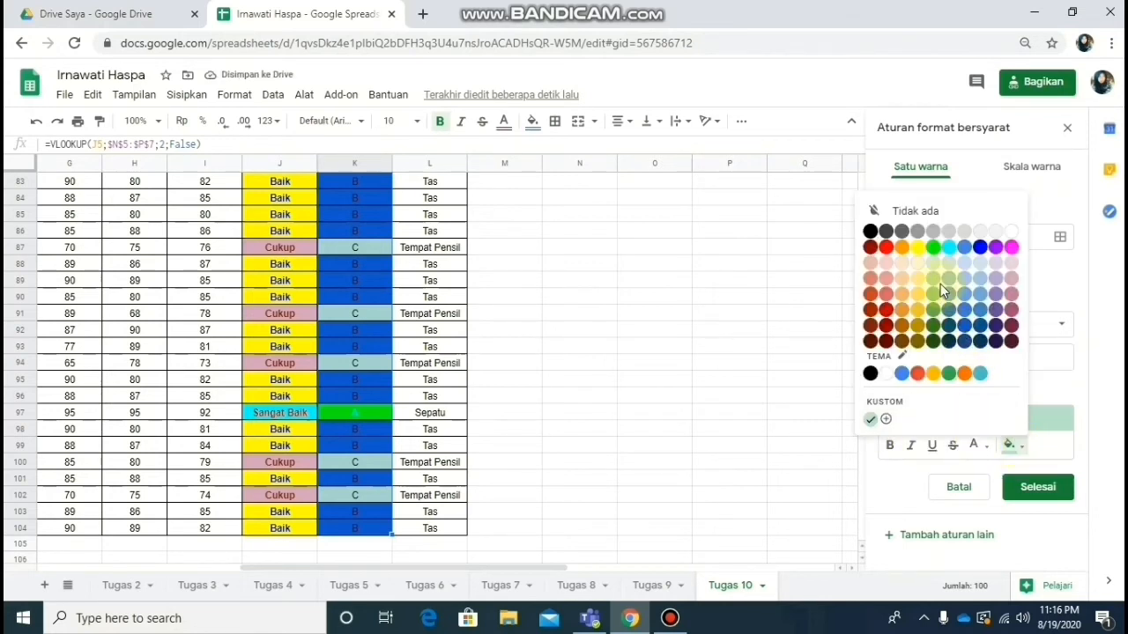
left_click(885, 247)
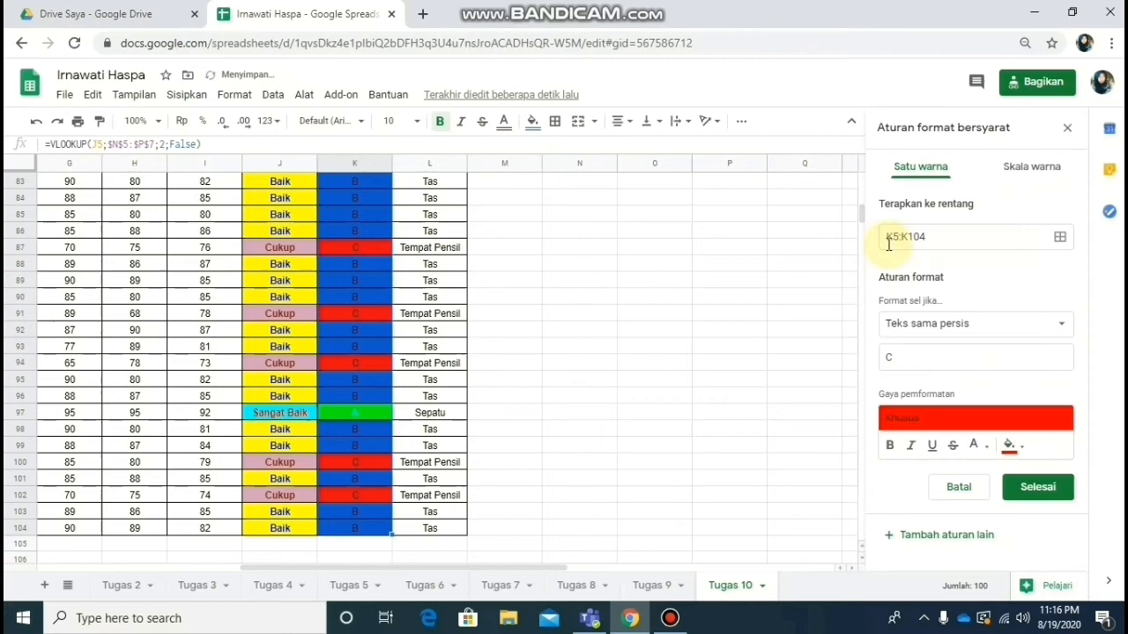
left_click(976, 445)
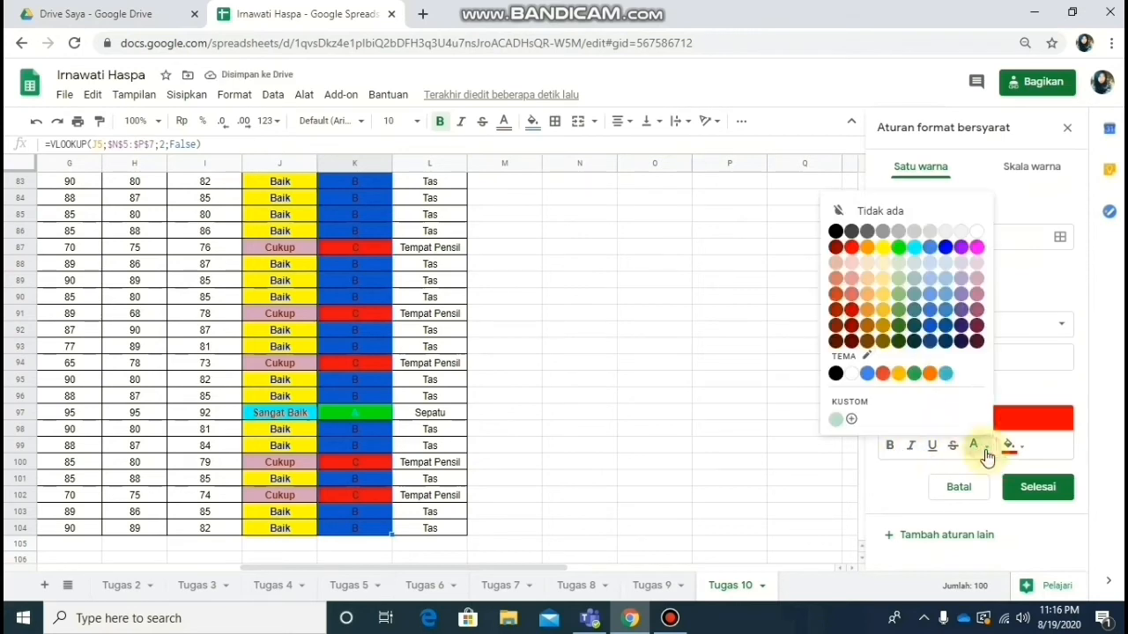
left_click(898, 271)
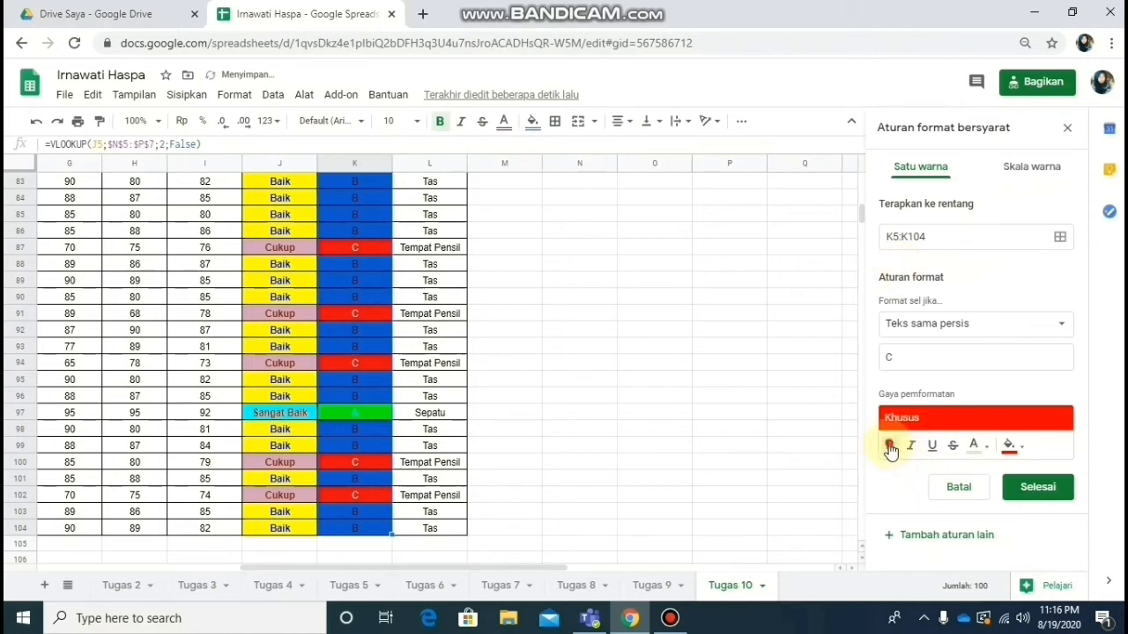
left_click(890, 448)
left_click(1027, 497)
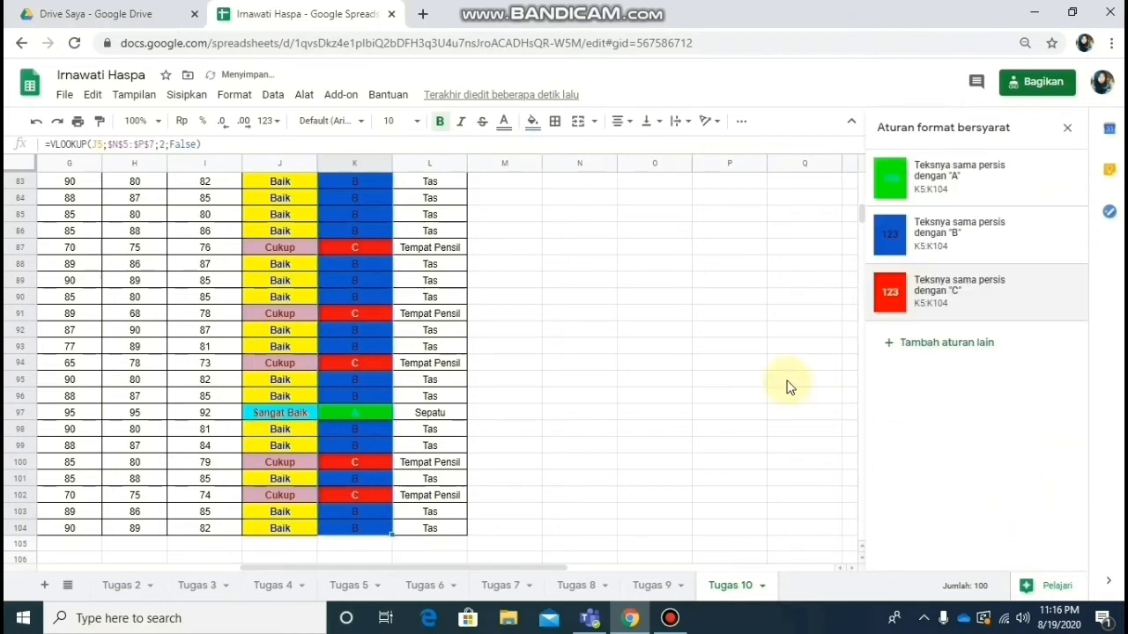
Step: Select the HADIAH cells L5:L104 and start a conditional formatting rule for them
left_click(750, 347)
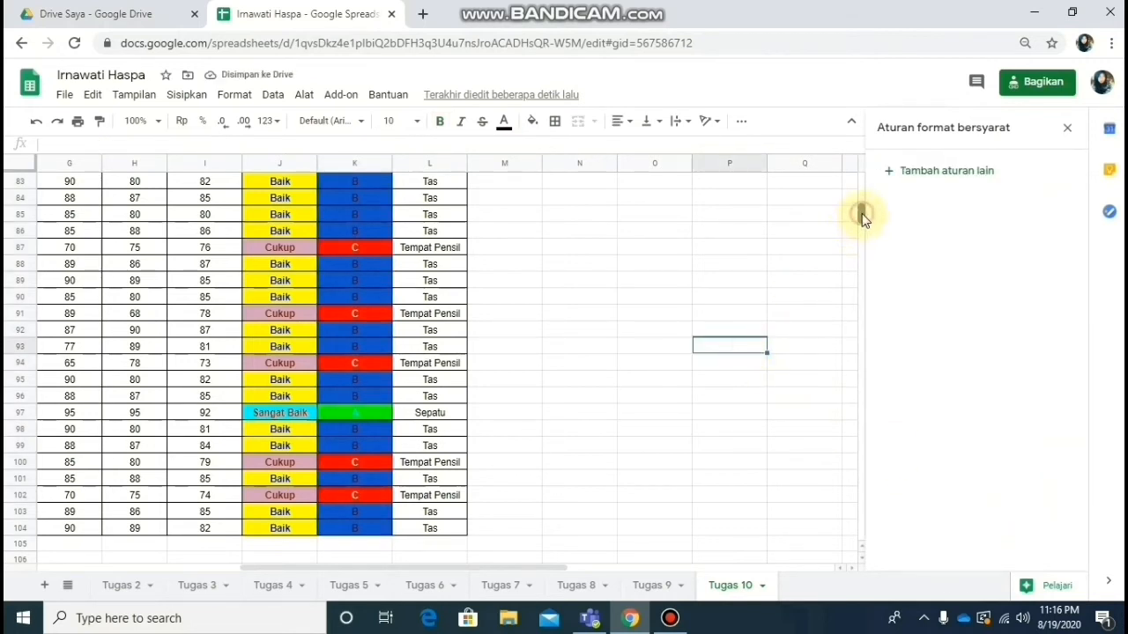
left_click_drag(861, 214, 861, 183)
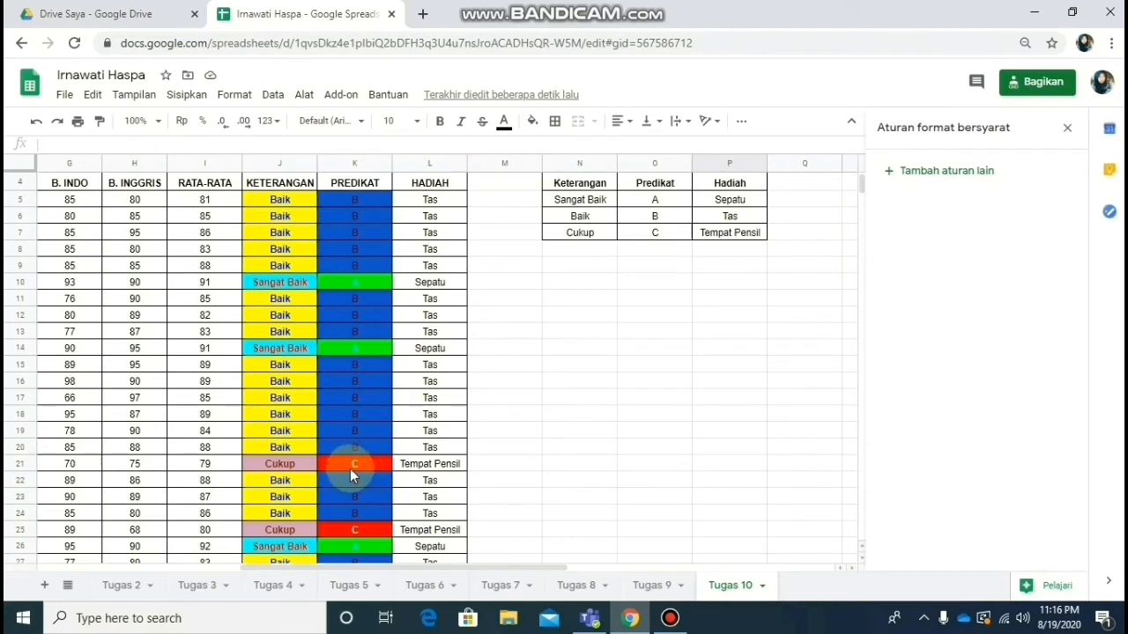
left_click(450, 203)
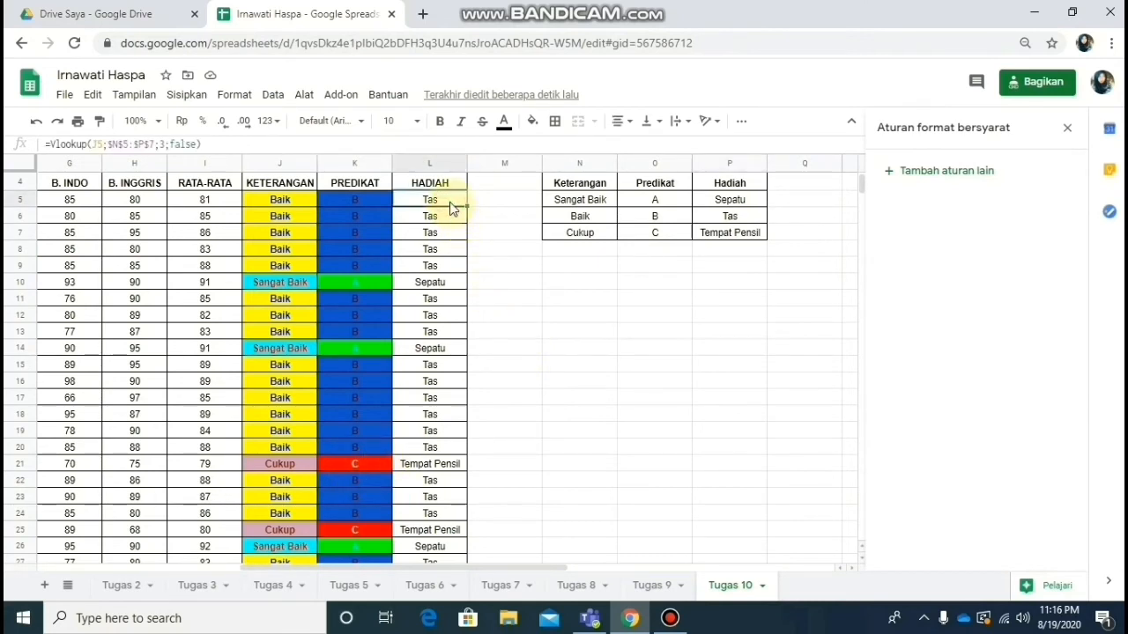
key("shift+Down")
key("shift+Down")
key("shift+Down")
key("shift+Down")
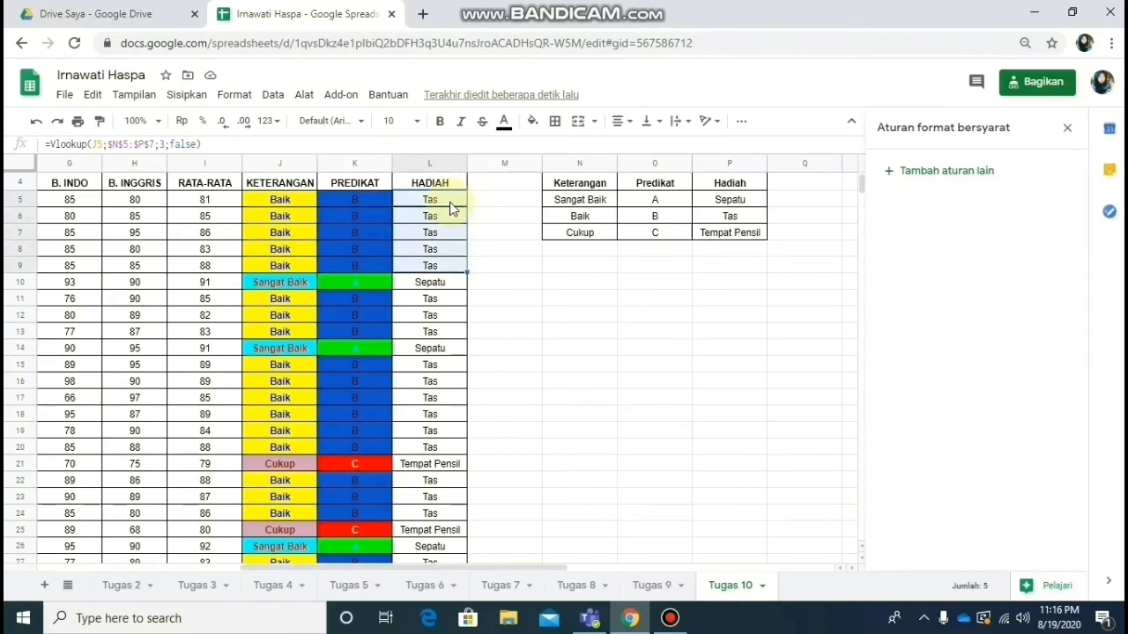
key("shift+Down")
key("shift+Down")
key("shift+Down")
key("shift+Down")
key("shift+Down")
key("shift+Down")
key("shift+Down")
key("shift+Down")
key("shift+Down")
key("shift+Down")
key("shift+Down")
key("shift+Down")
key("shift+Down")
key("shift+Down")
key("shift+Down")
key("shift+Down")
key("shift+Down")
key("shift+Down")
key("shift+Down")
key("shift+Down")
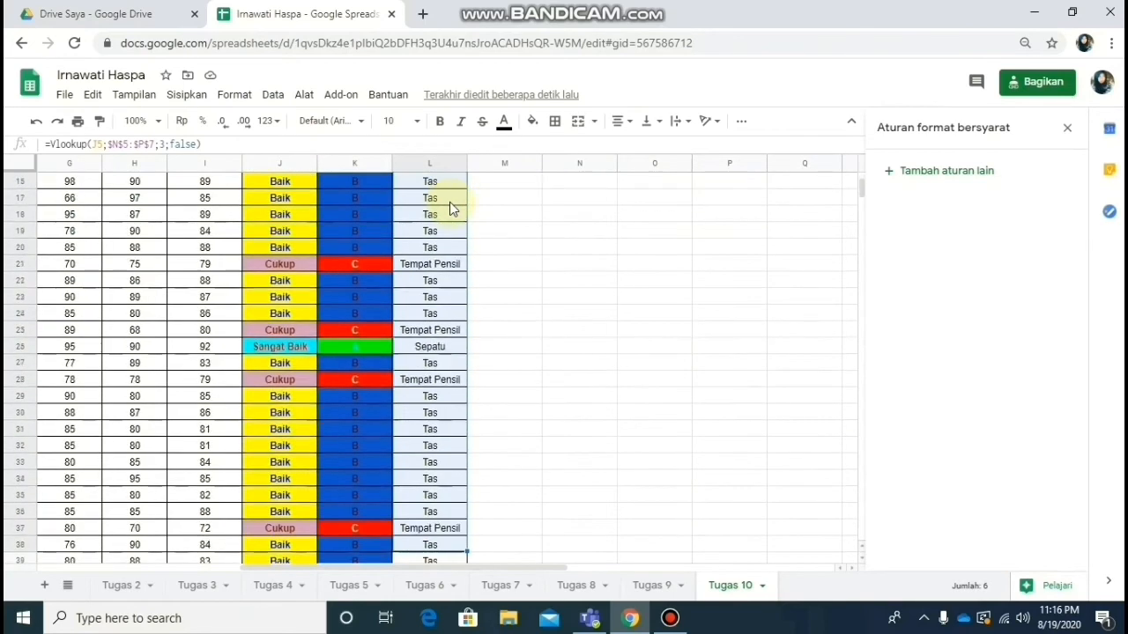
key("shift+Down")
key("shift+Down")
key("shift+Down")
key("shift+Down")
key("shift+Down")
key("shift+Down")
key("shift+Down")
key("shift+Down")
key("shift+Down")
key("shift+Down")
key("shift+Down")
key("shift+Down")
key("shift+Down")
key("shift+Down")
key("shift+Down")
key("shift+Down")
key("shift+Down")
key("shift+Down")
key("shift+Down")
key("shift+Down")
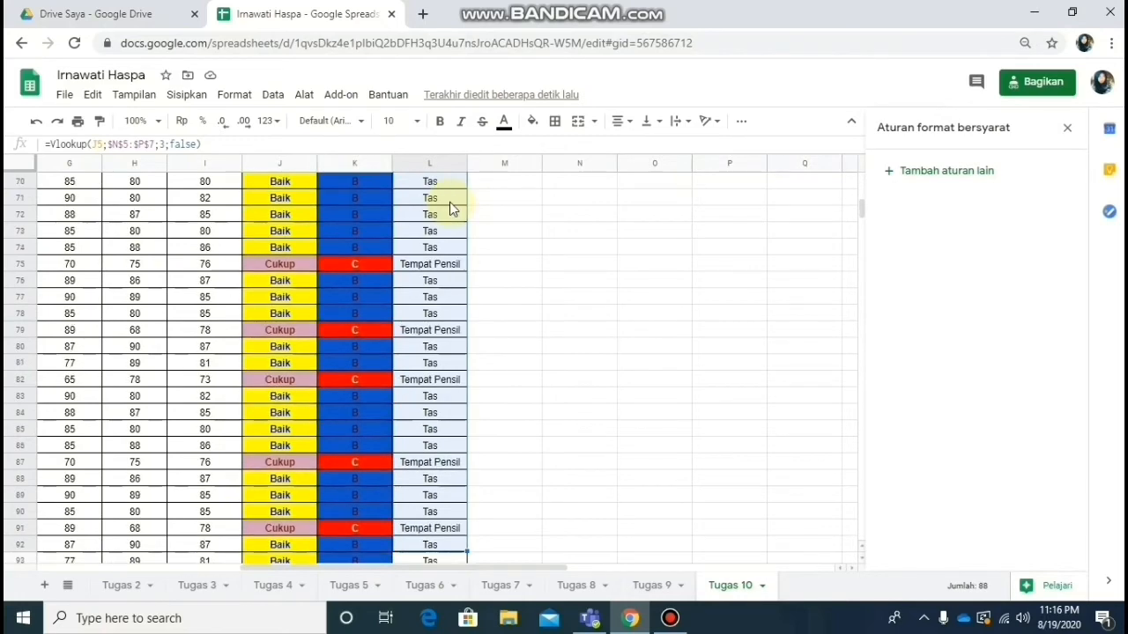
key("shift+Down")
key("shift+Down")
key("shift+Down")
key("shift+Down")
key("shift+Down")
key("shift+Down")
key("shift+Down")
key("shift+Down")
key("shift+Down")
key("shift+Down")
key("shift+Down")
key("shift+Down")
key("shift+Down")
key("shift+Down")
key("shift+Down")
key("shift+Down")
key("shift+Up")
key("shift+Up")
key("shift+Up")
key("shift+Up")
key("shift+Up")
key("shift+Up")
key("shift+Up")
key("shift+Up")
key("shift+Up")
key("shift+Up")
key("shift+Up")
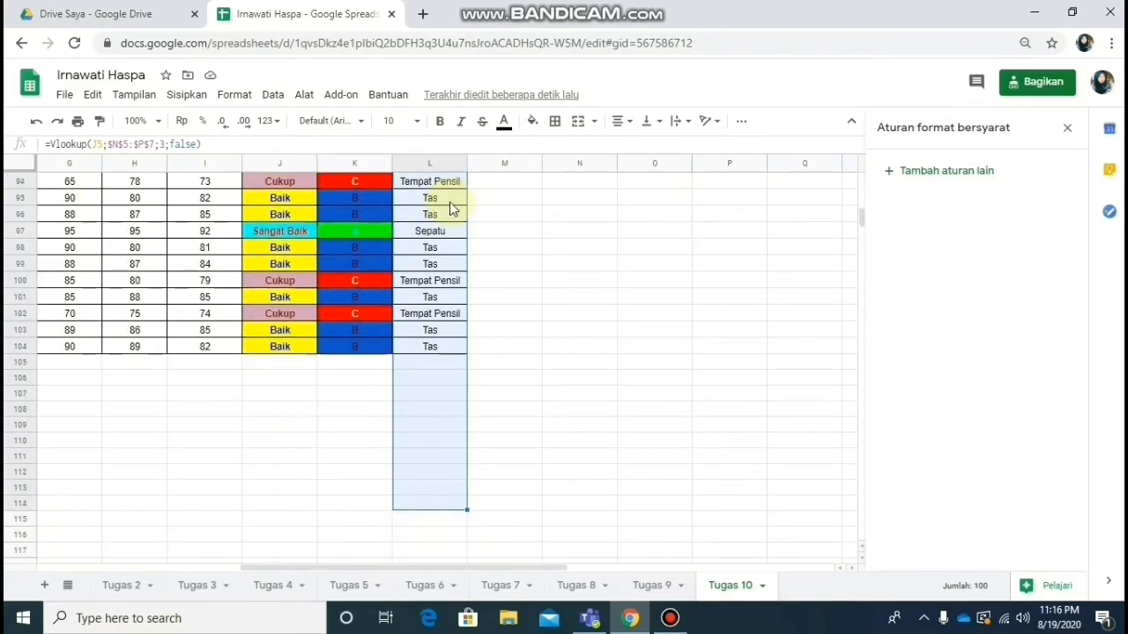
key("shift+Up")
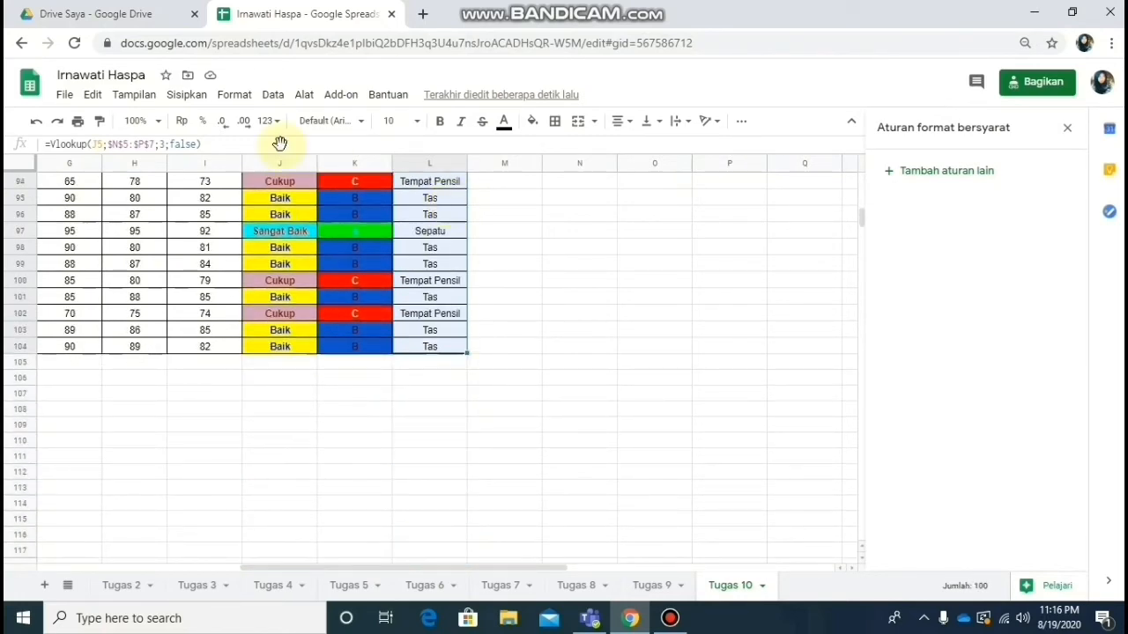
left_click(233, 96)
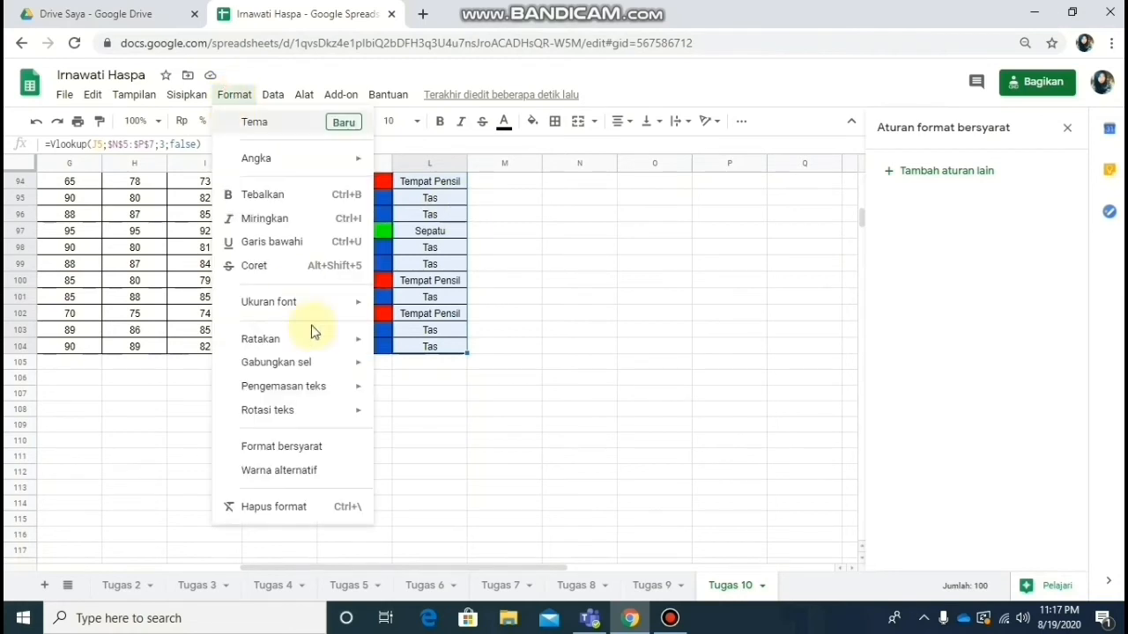
left_click(282, 449)
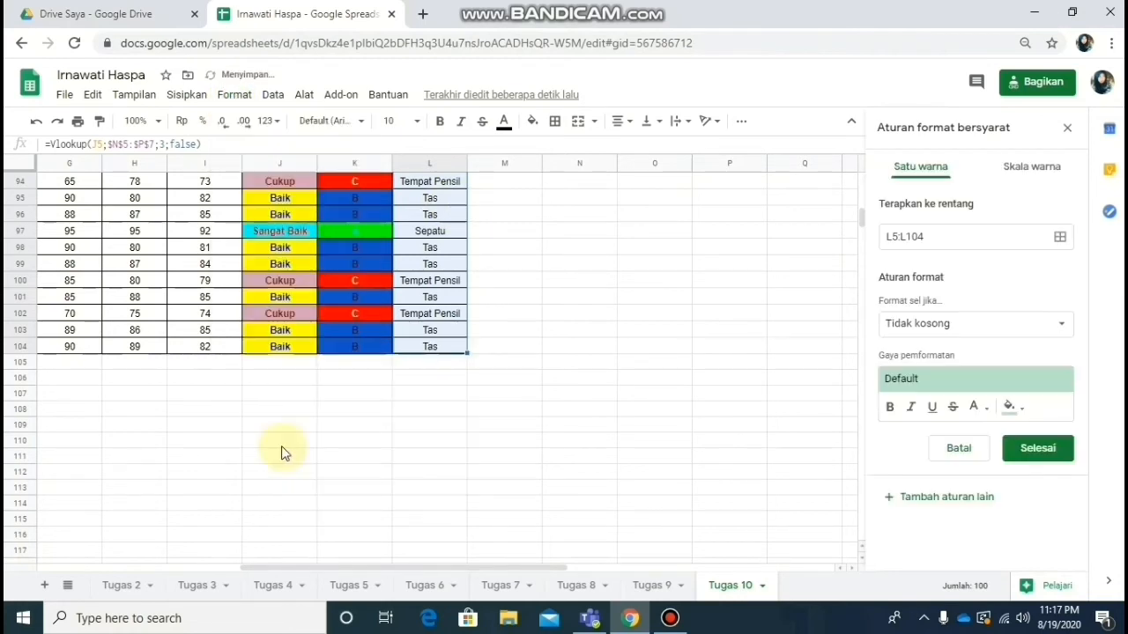
Step: Set the HADIAH rule's condition to text that is exactly Sepatu (Teks sama persis)
left_click(926, 340)
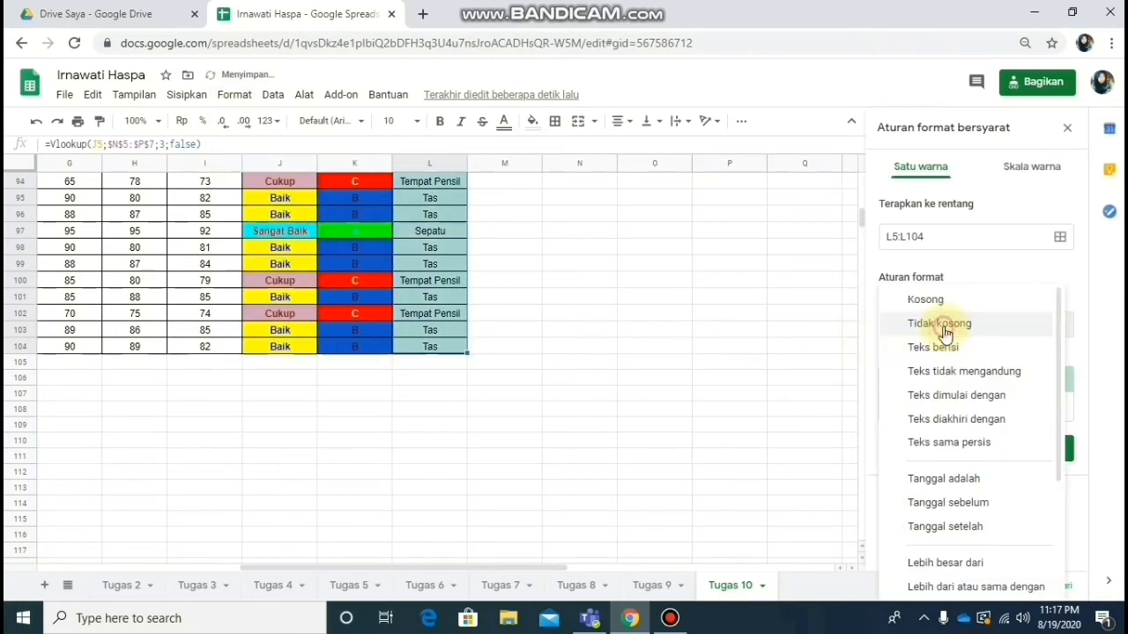
left_click(940, 444)
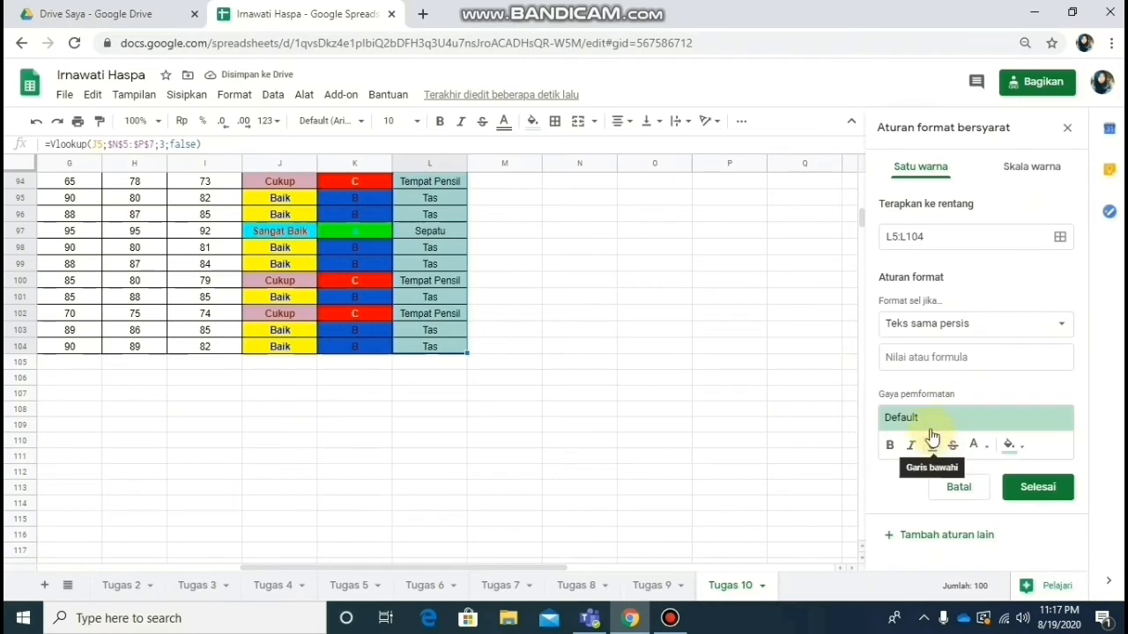
left_click(935, 362)
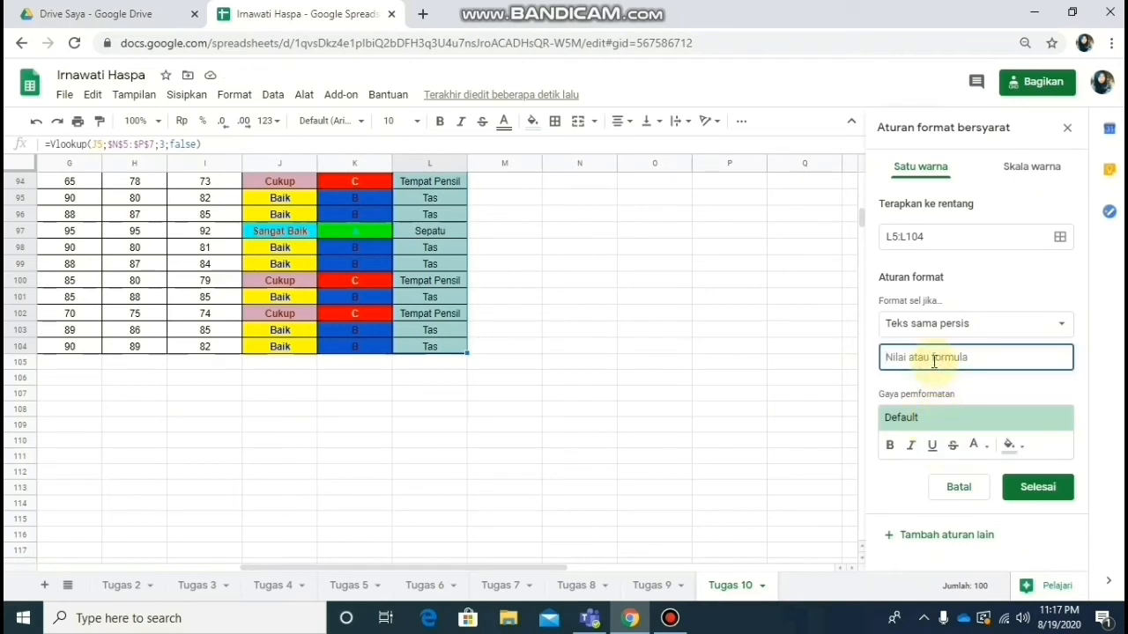
type("Sepatu")
Step: Give the Sepatu rule a dark magenta fill with bold yellow text and save it
left_click(1010, 446)
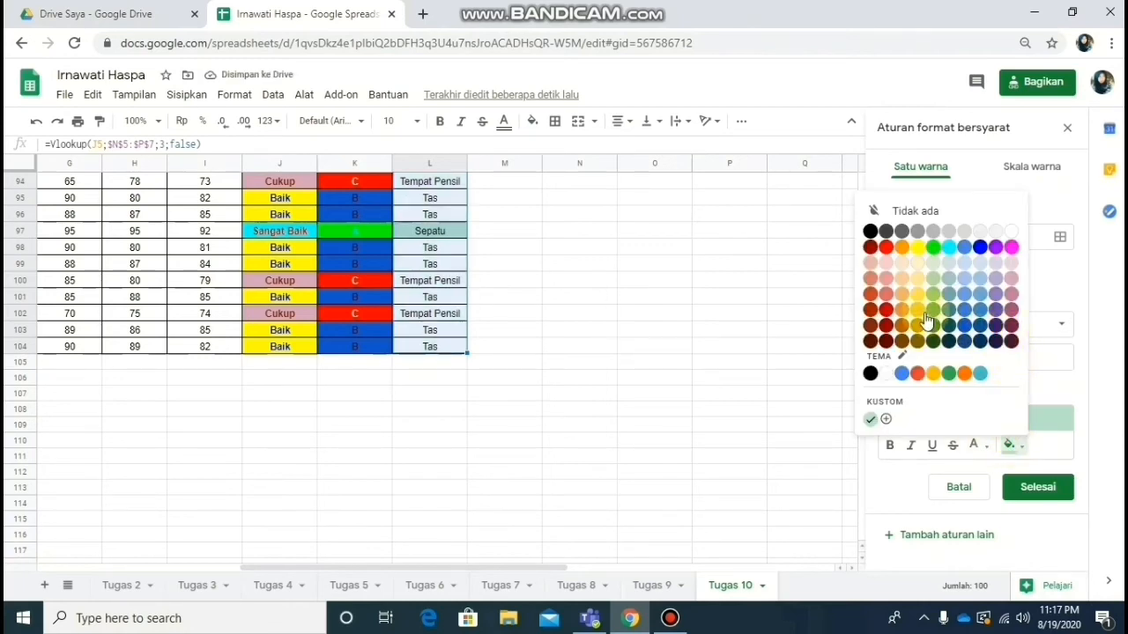
left_click(1013, 311)
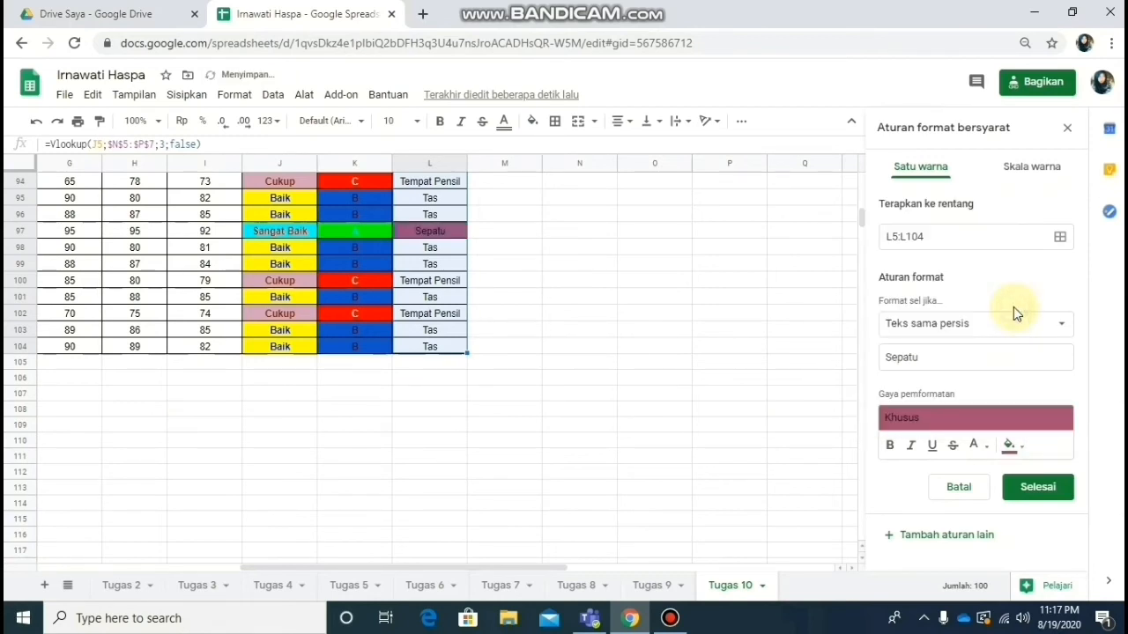
left_click(973, 446)
left_click(883, 250)
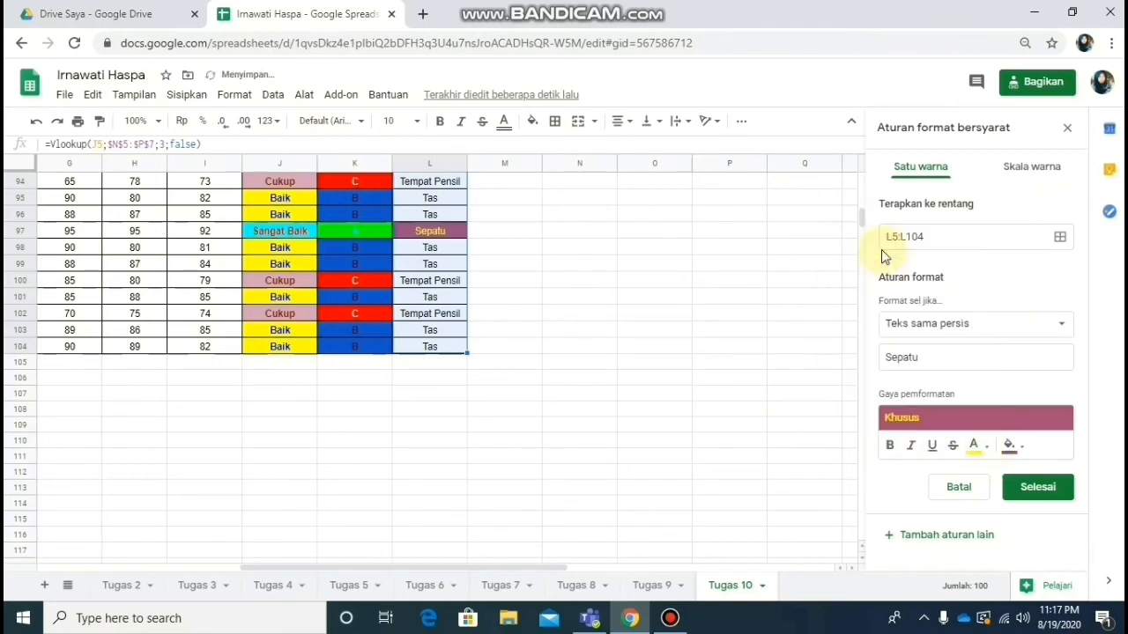
left_click(889, 447)
left_click(1018, 487)
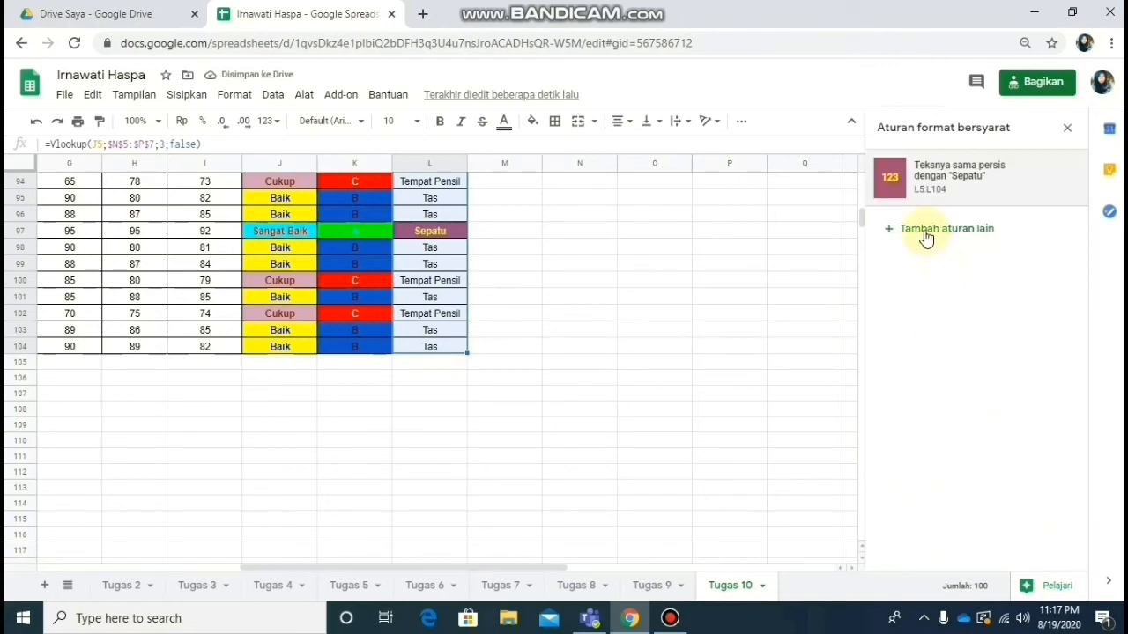
Step: Add a second rule for L5:L104 whose condition is text that is exactly Tas (Teks sama persis)
left_click(926, 231)
left_click(922, 327)
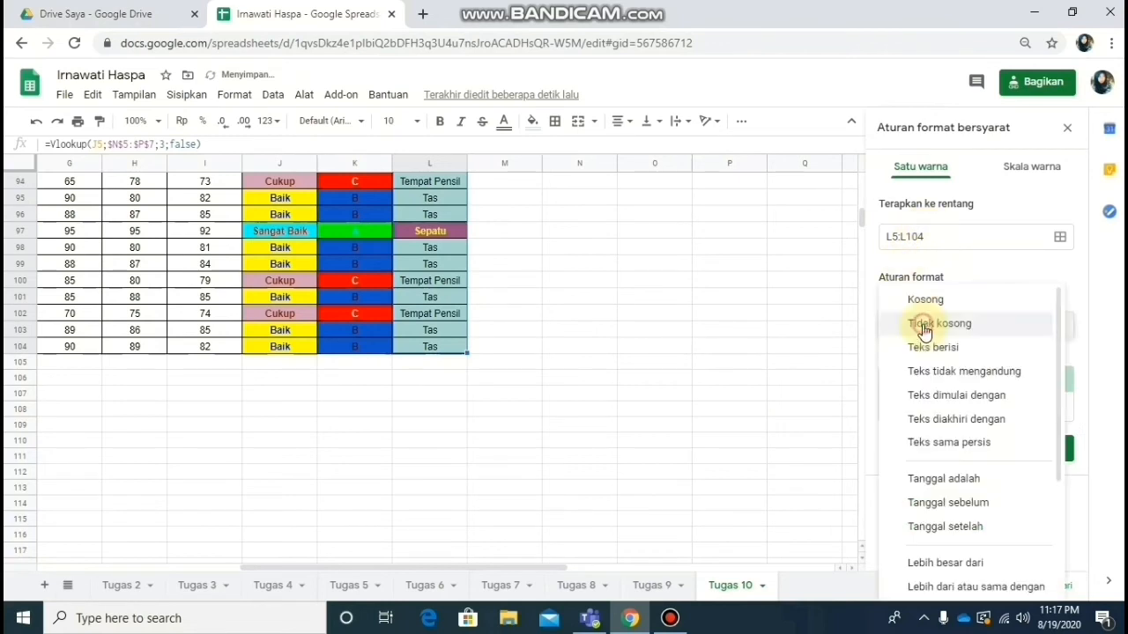
left_click(926, 450)
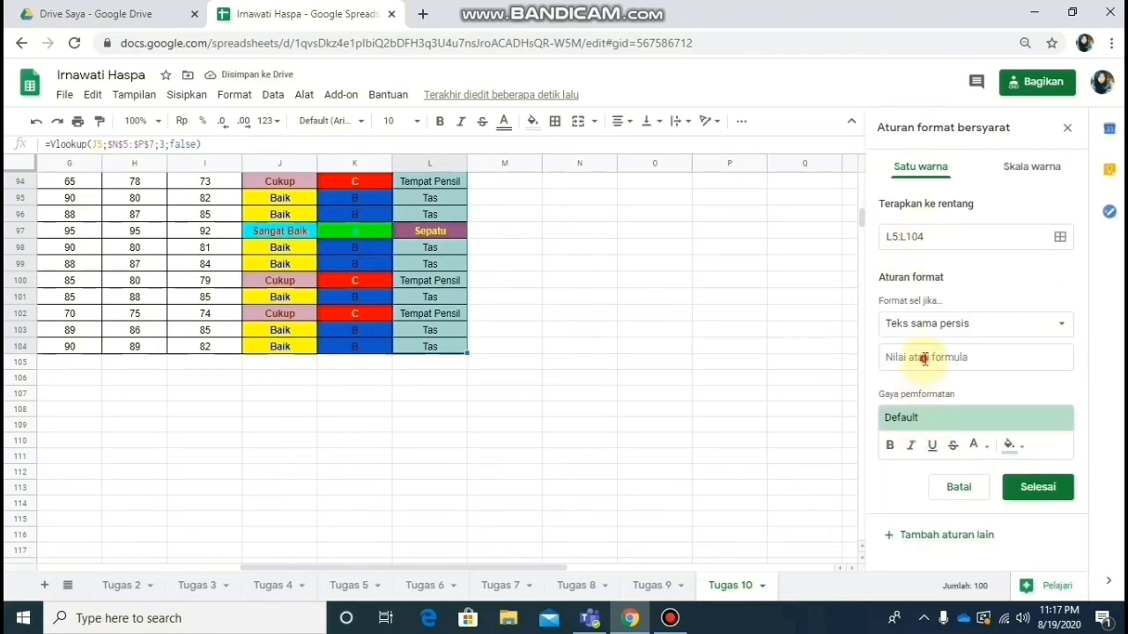
left_click(925, 356)
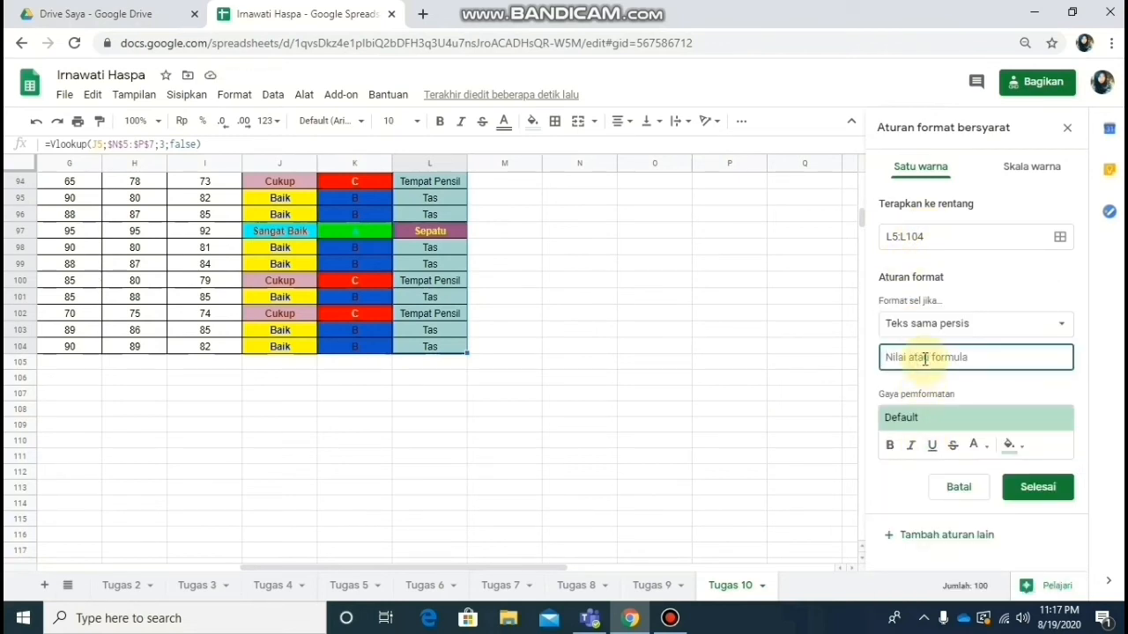
type("Tas")
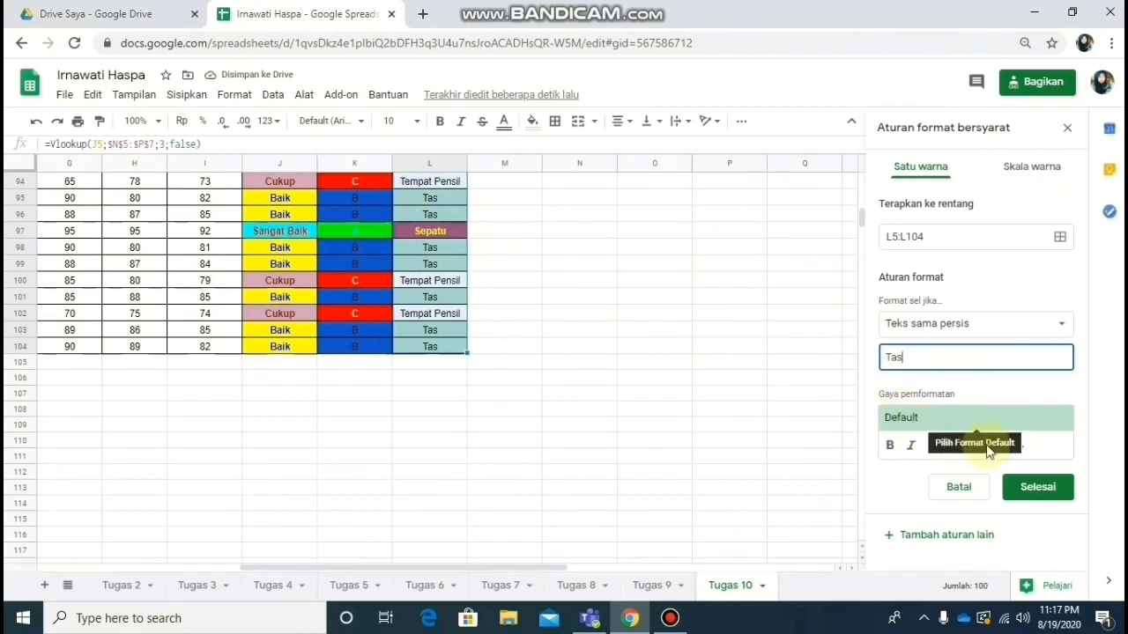
Step: Give the Tas rule a grey fill with bold text and save it
left_click(1022, 448)
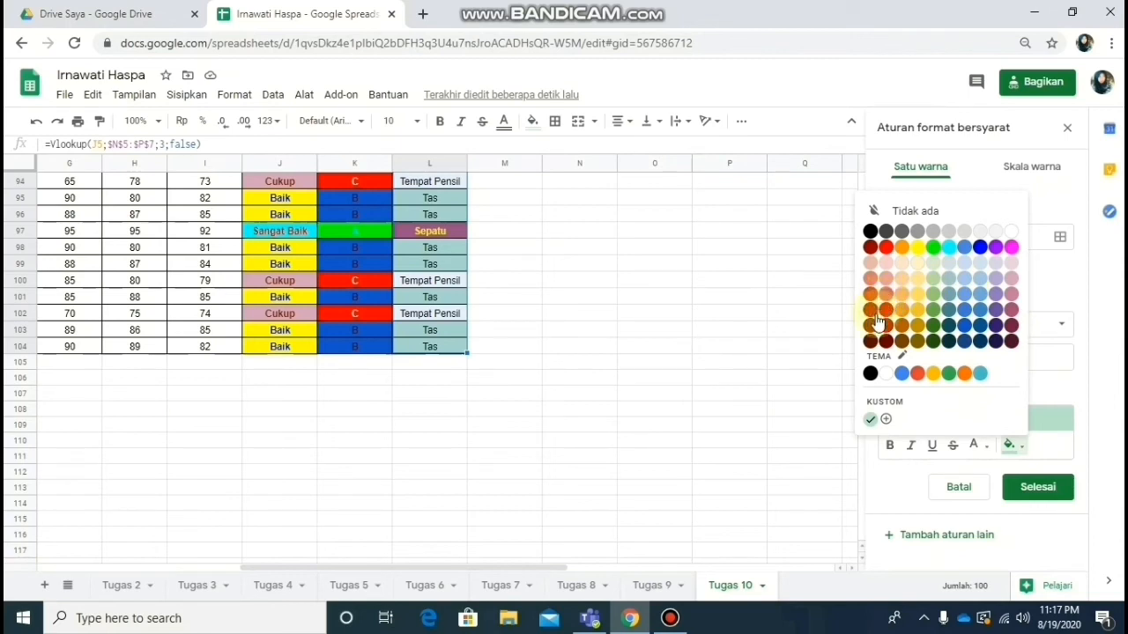
left_click(919, 232)
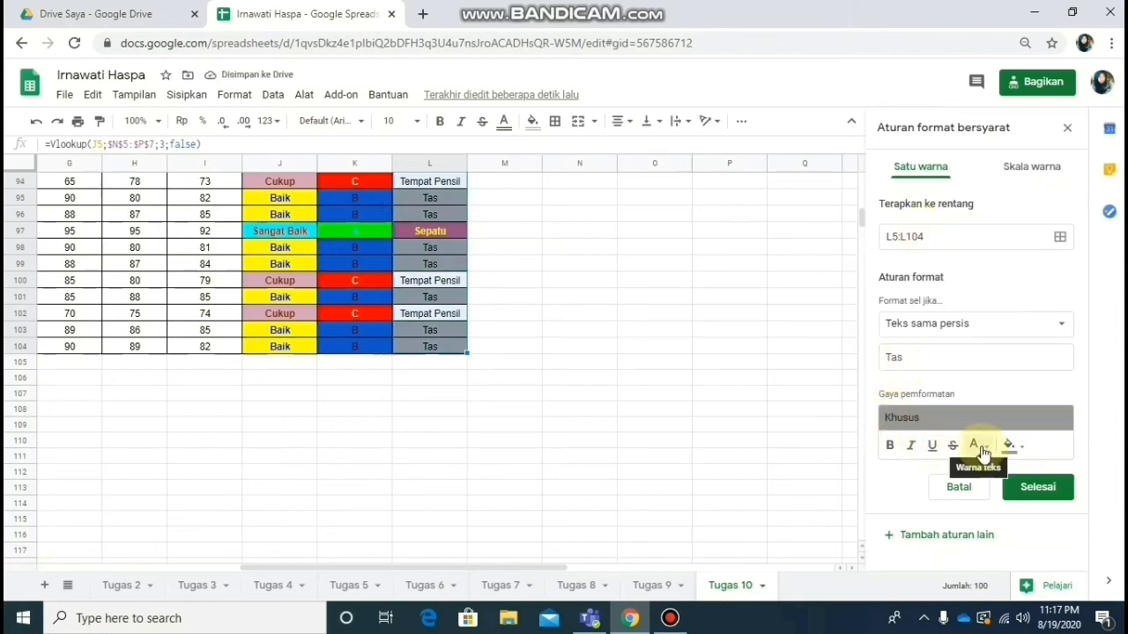
left_click(889, 445)
left_click(1038, 487)
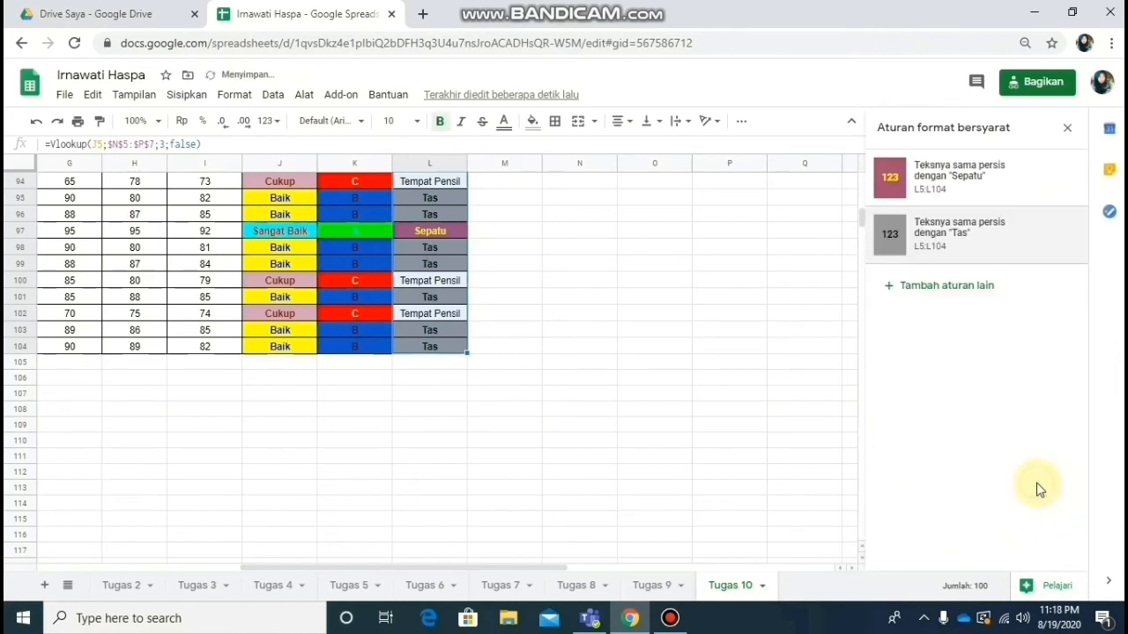
Step: Add a third rule for L5:L104 whose condition is text that is exactly Tempat Pensil (Teks sama persis)
left_click(930, 287)
left_click(941, 325)
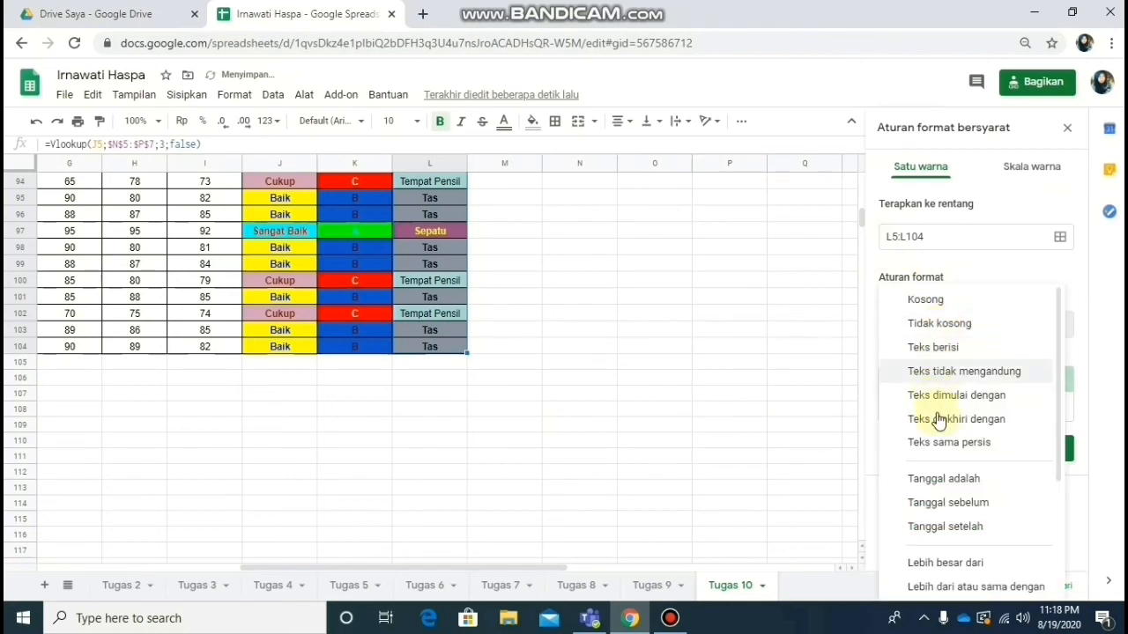
left_click(944, 442)
left_click(936, 359)
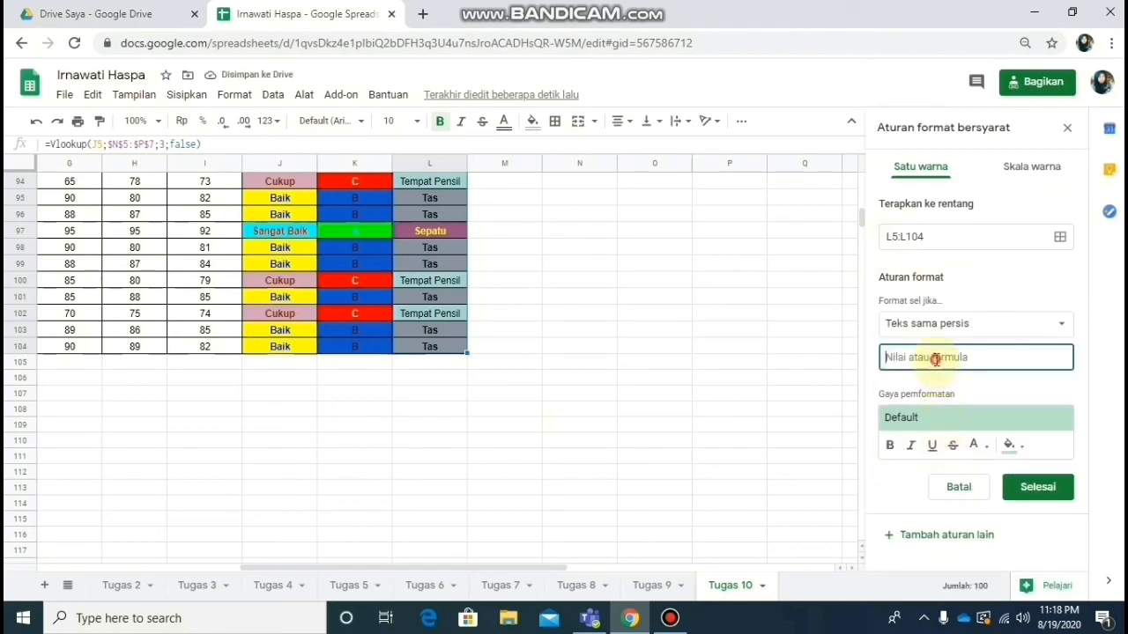
type("Tempat")
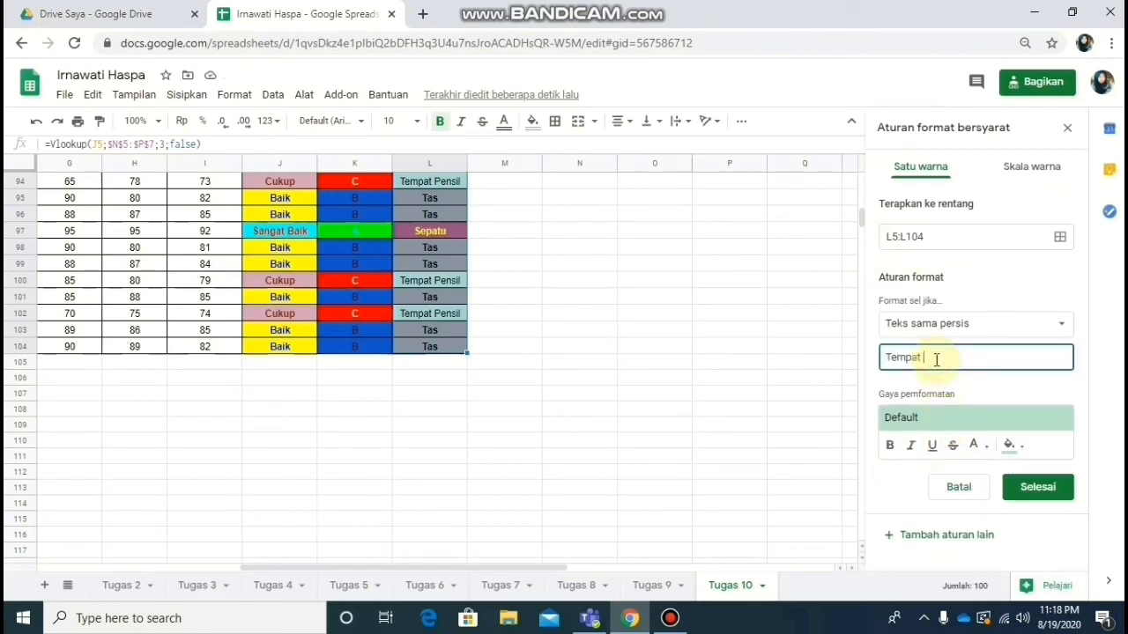
type(" Pensil")
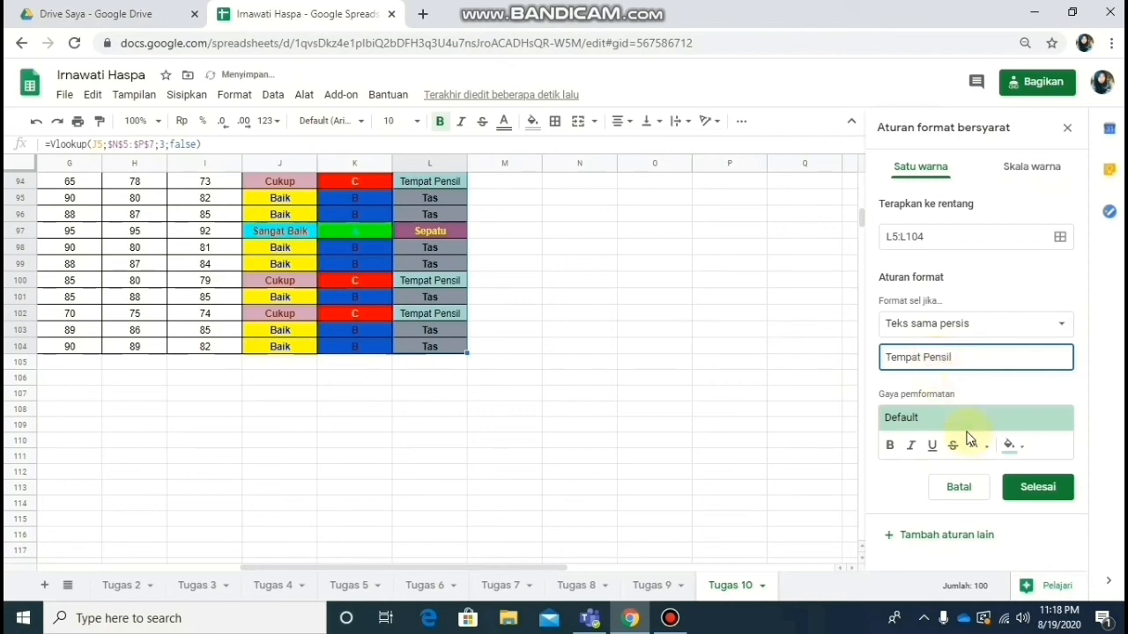
Step: Give the Tempat Pensil rule a light yellow fill with bold, very dark magenta text and save it
left_click(1007, 447)
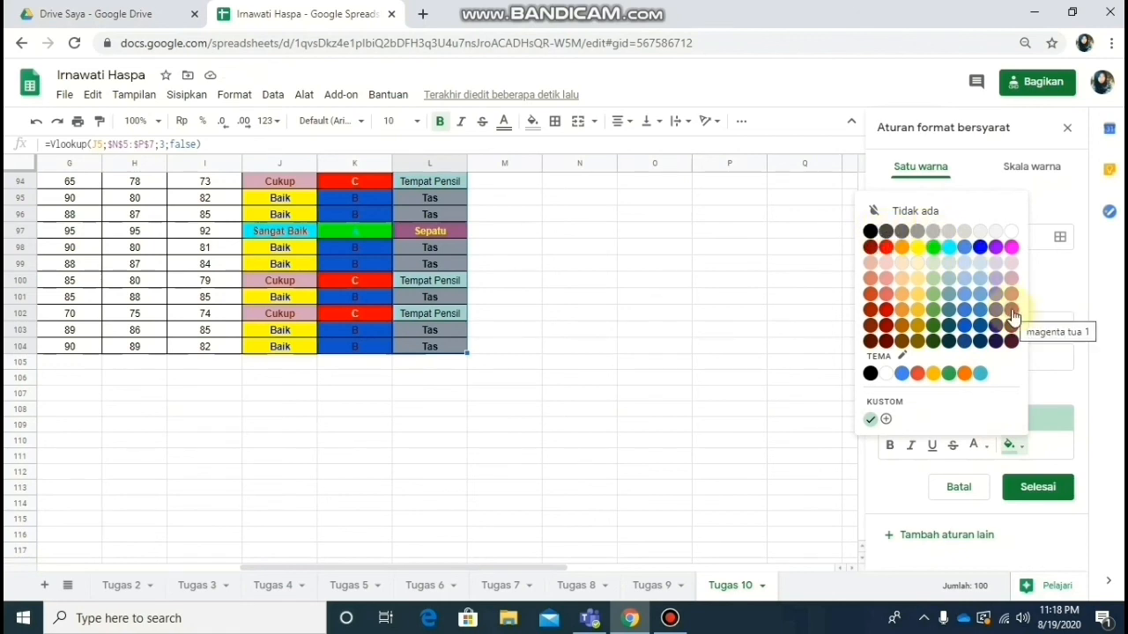
left_click(919, 287)
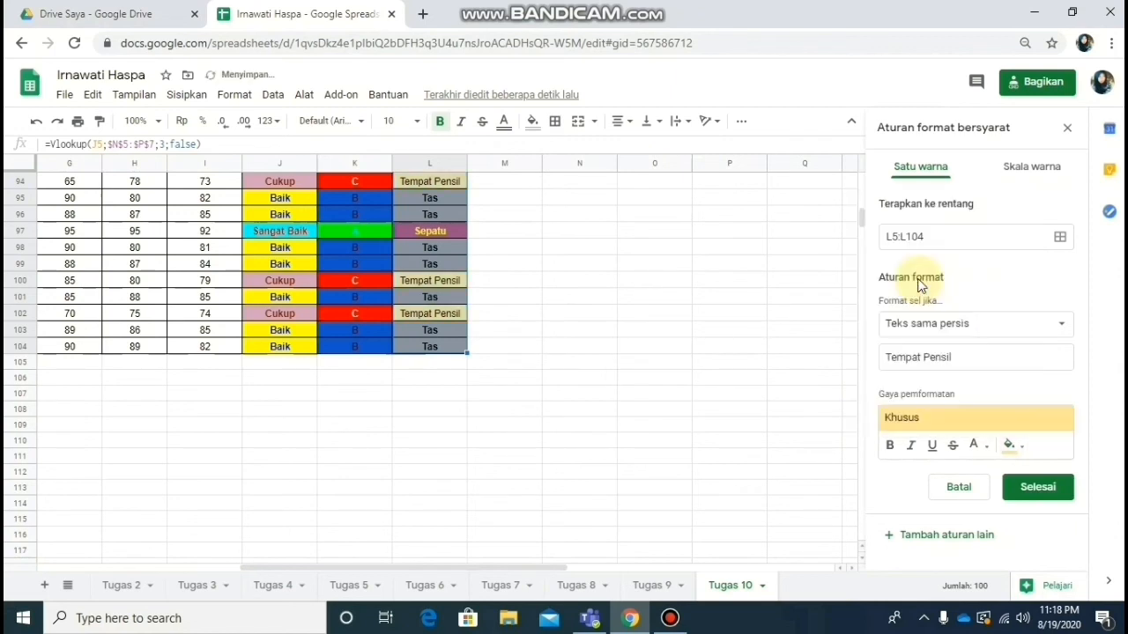
left_click(974, 445)
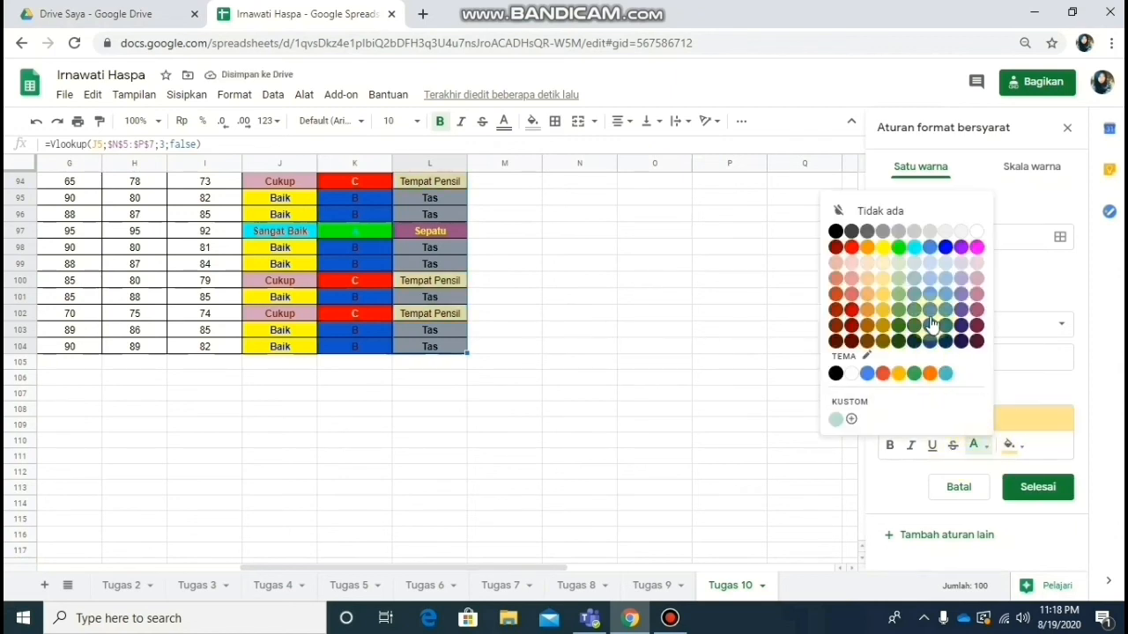
left_click(977, 341)
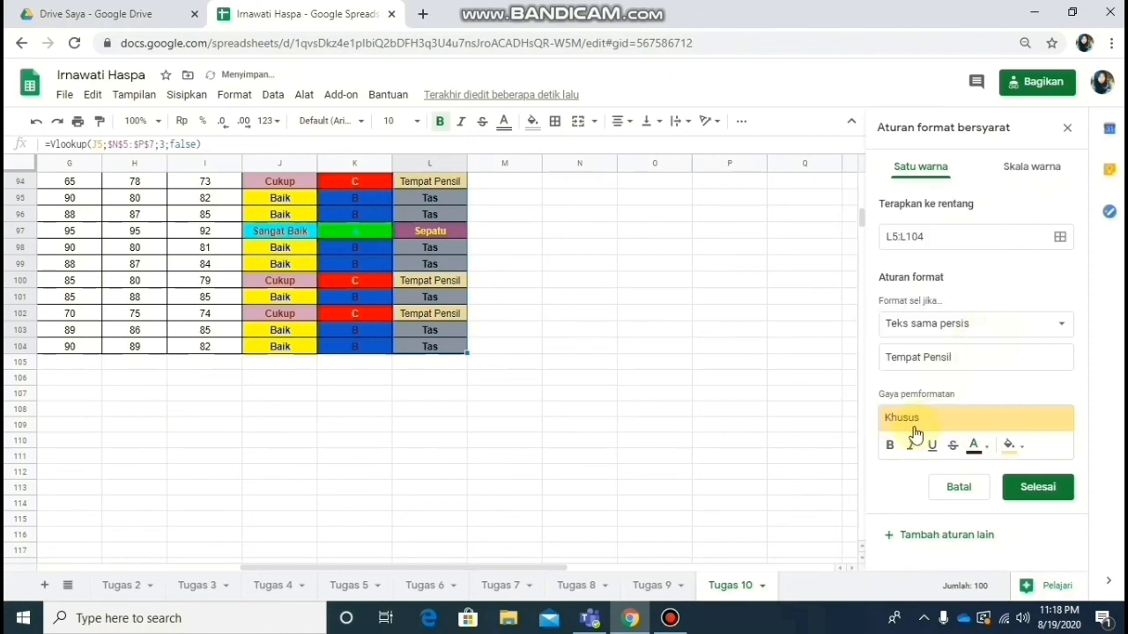
left_click(891, 447)
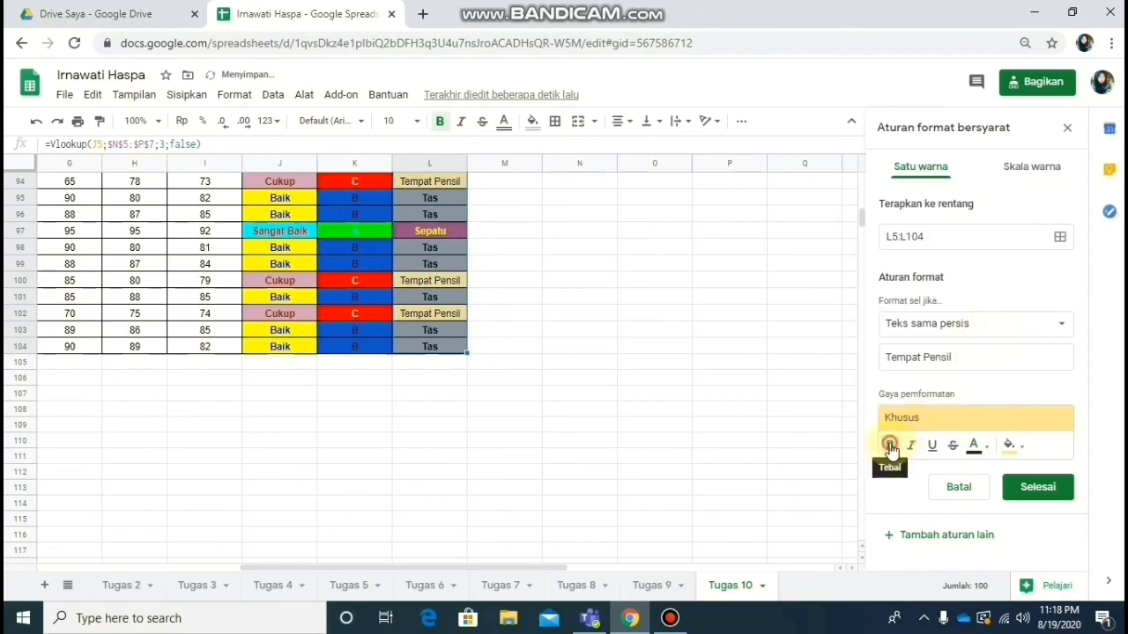
left_click(1036, 494)
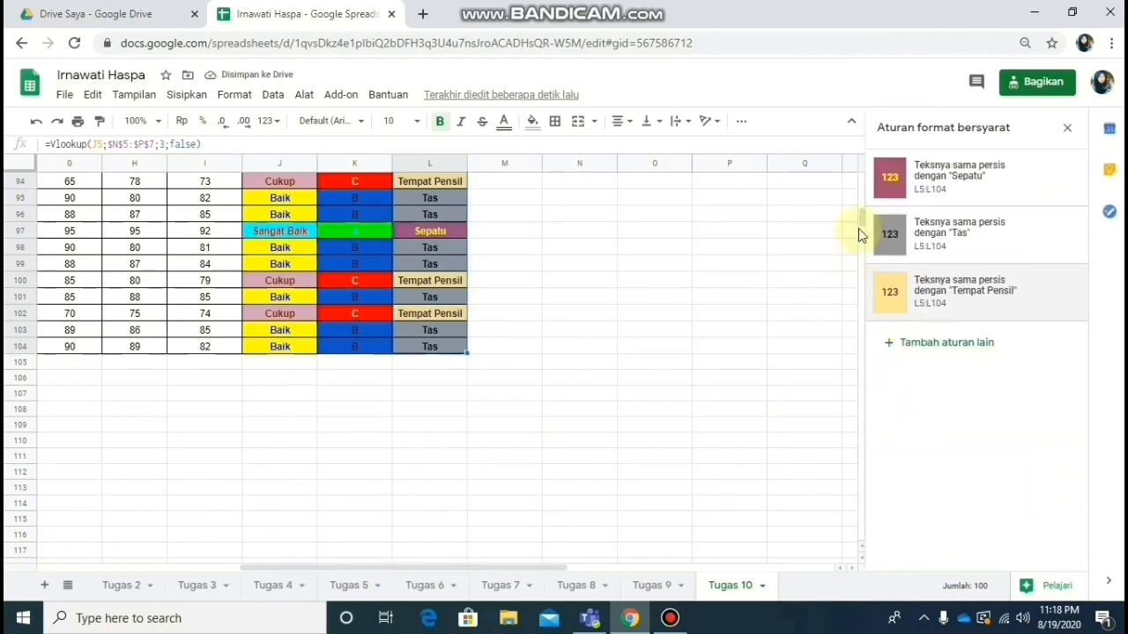
Step: Review the coloring of the KETERANGAN, PREDIKAT and HADIAH columns at the start of the grade table
left_click_drag(862, 221, 865, 189)
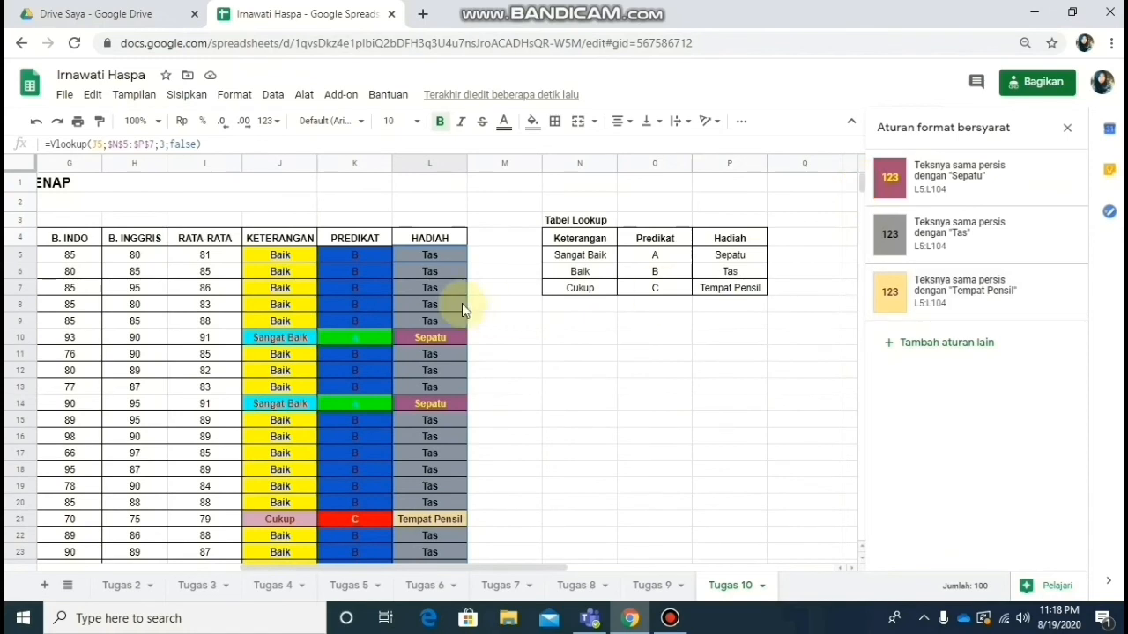
left_click(308, 246)
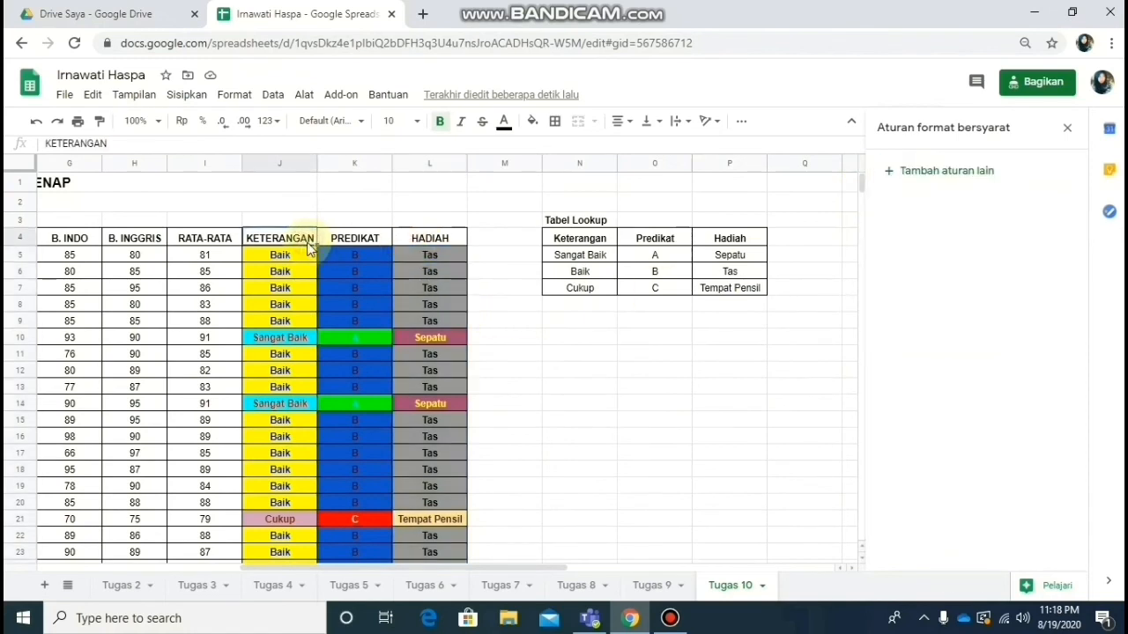
left_click(357, 255)
left_click(423, 254)
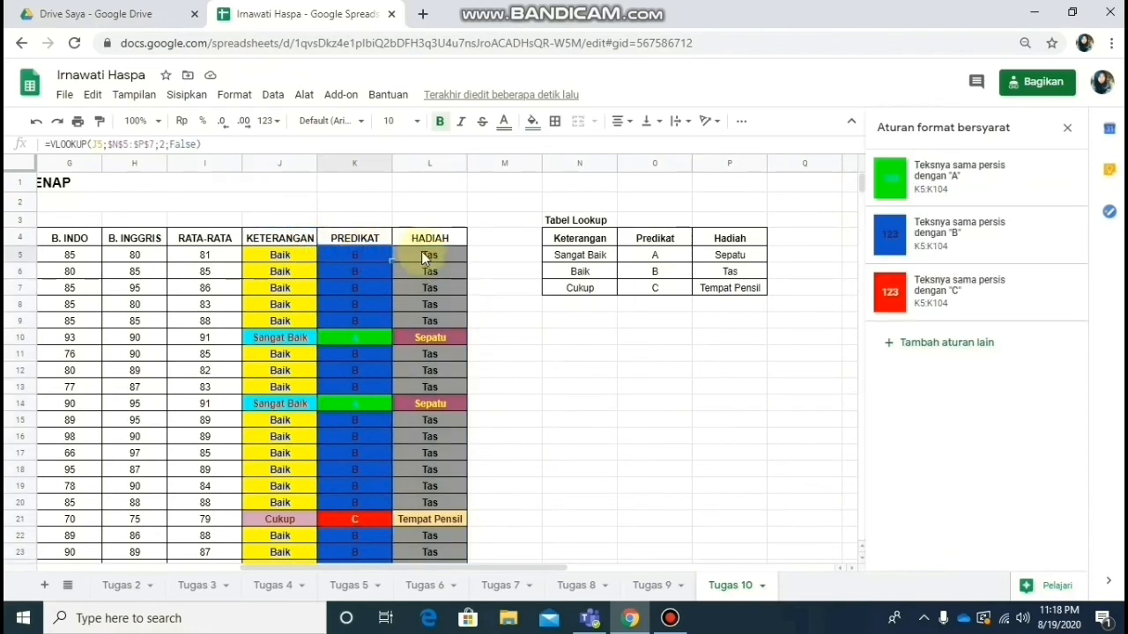
left_click(538, 336)
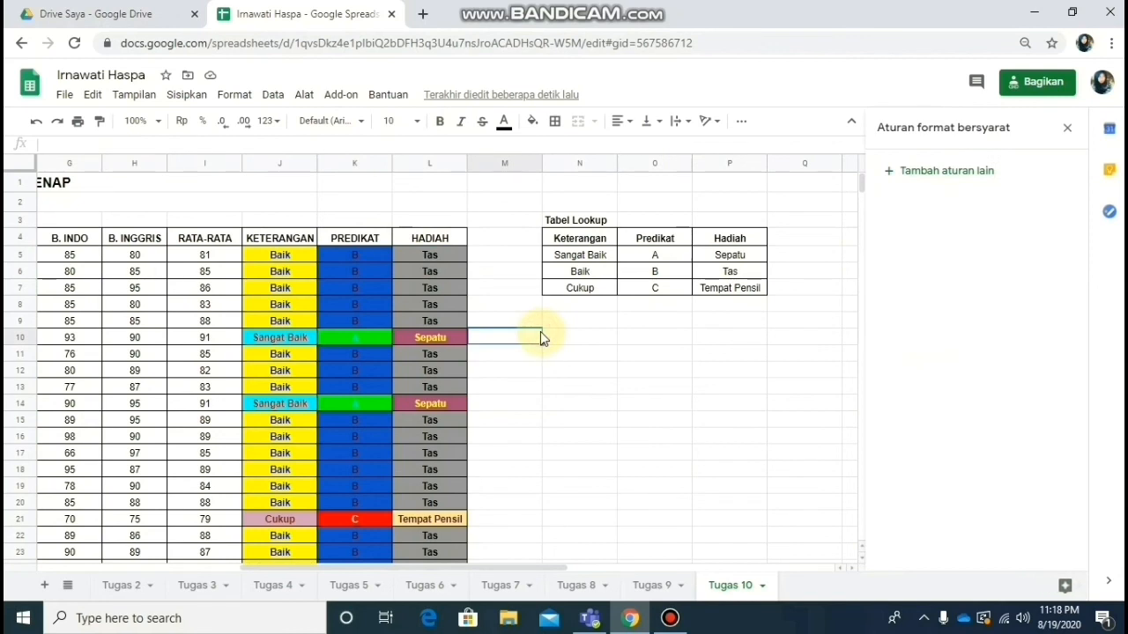